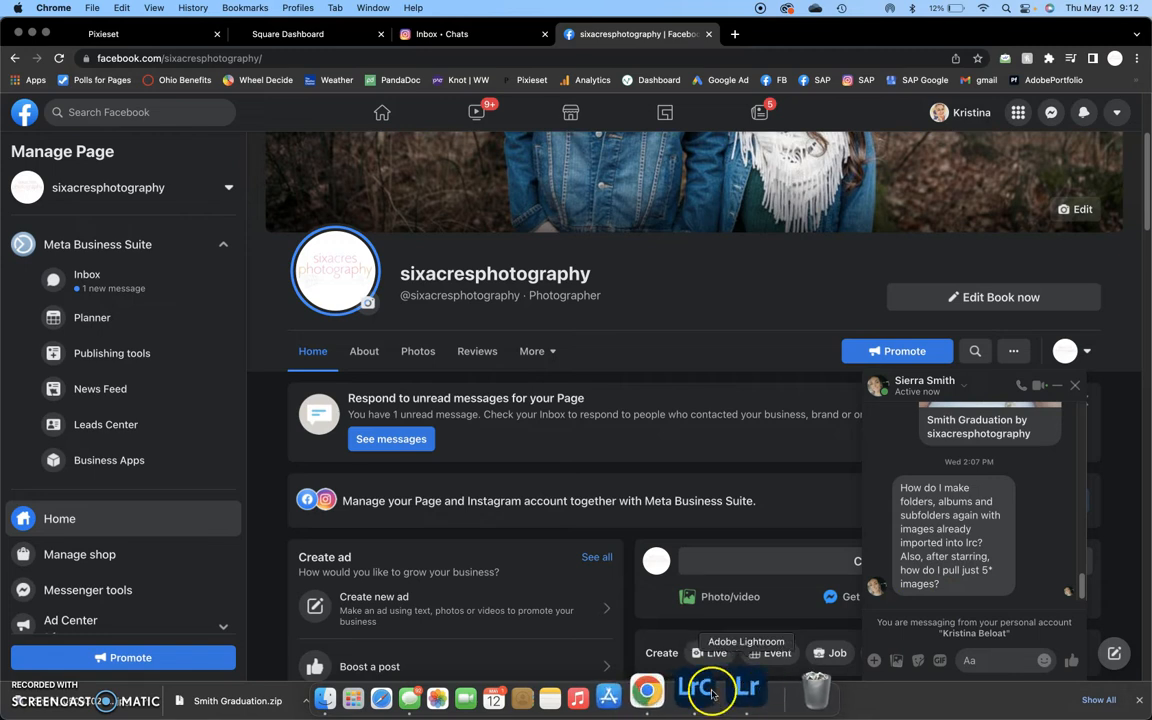
Switch to Lightroom Classic and collapse the Catalog section above the folder list.
click(709, 699)
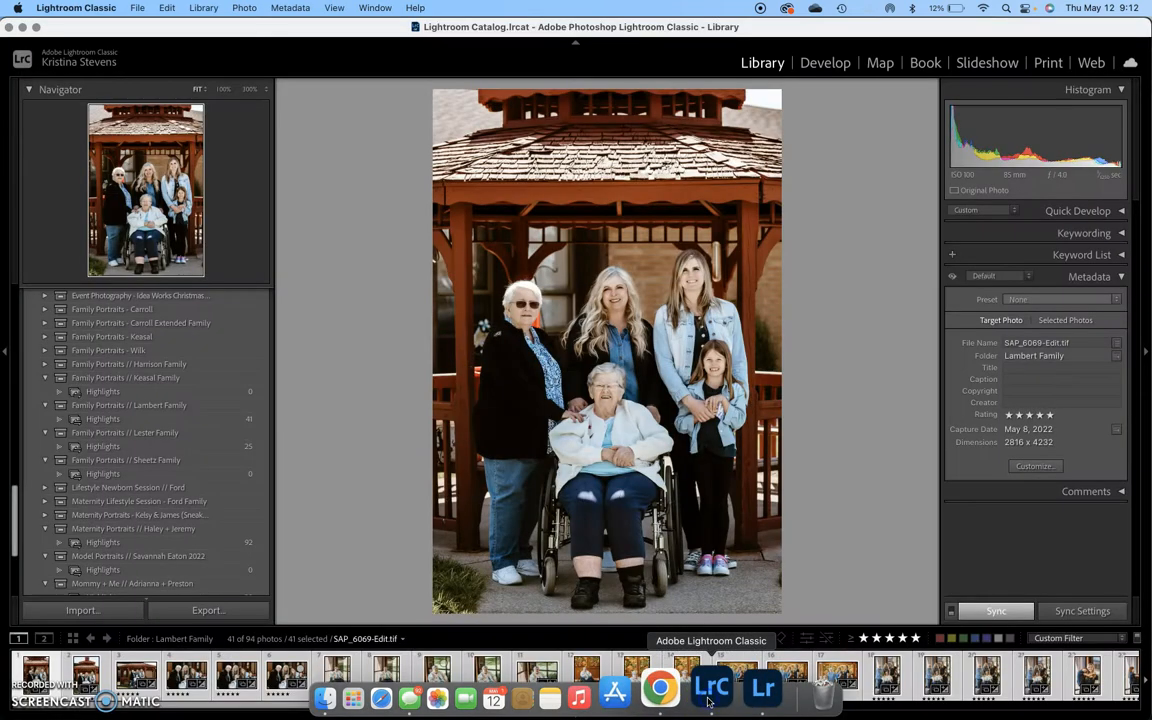
scroll(108, 380, up, 10)
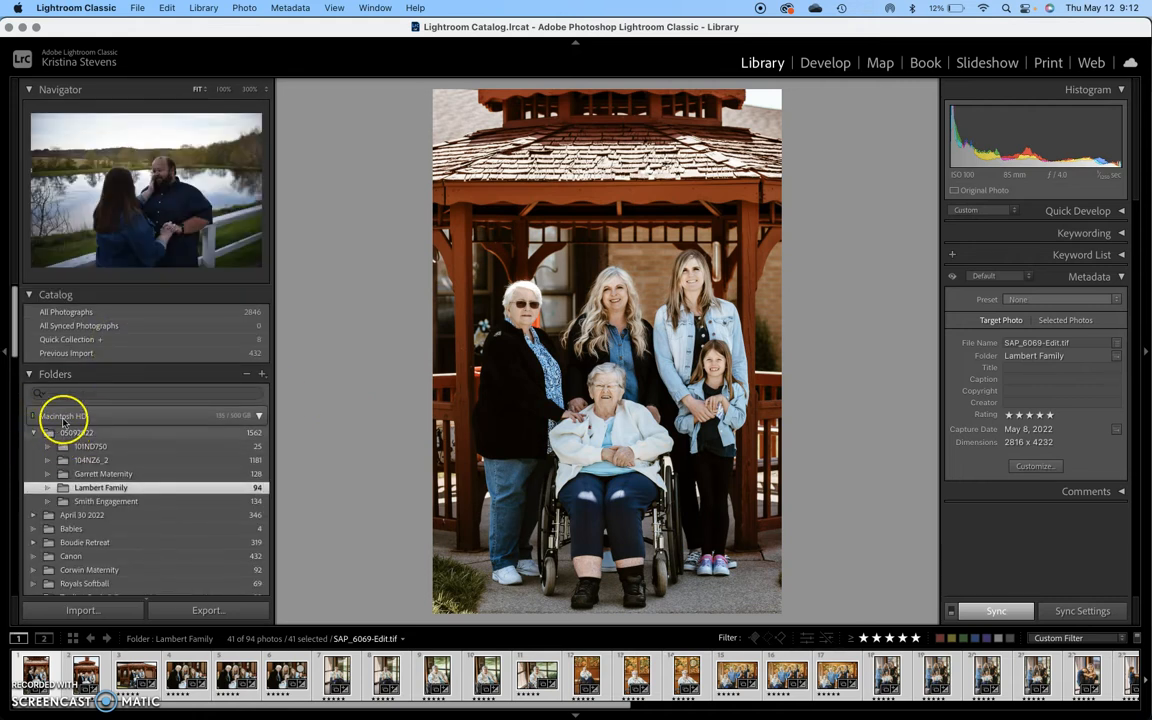
scroll(55, 335, up, 3)
scroll(55, 338, down, 3)
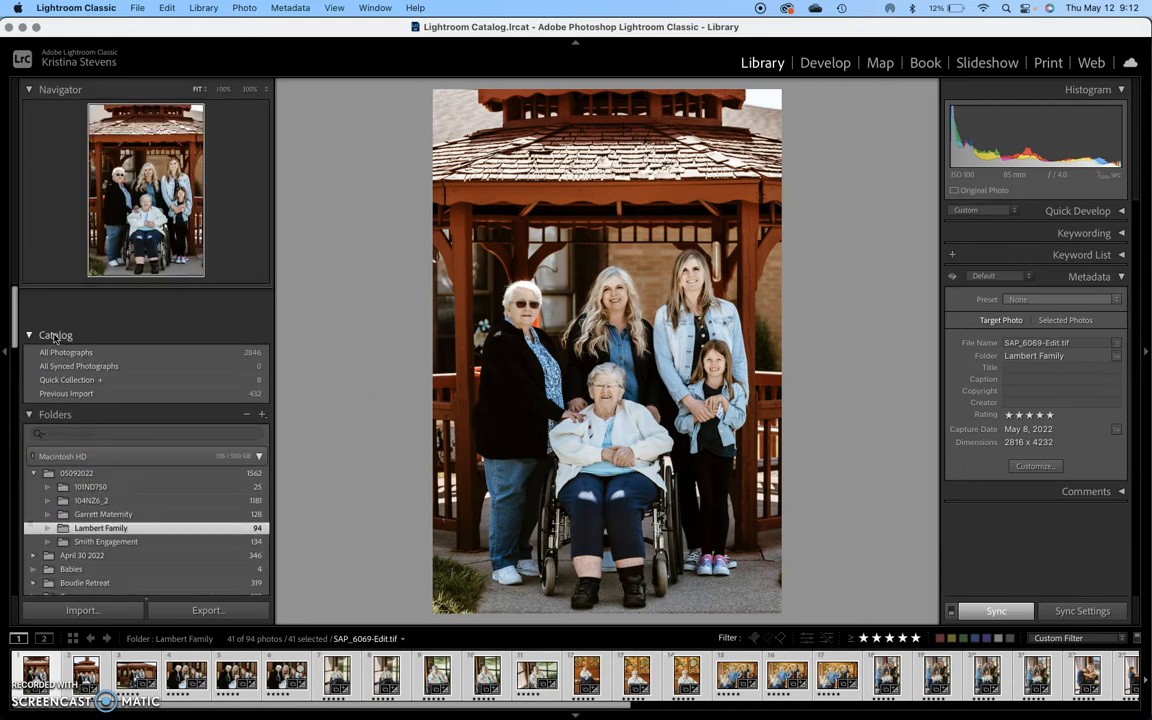
click(33, 296)
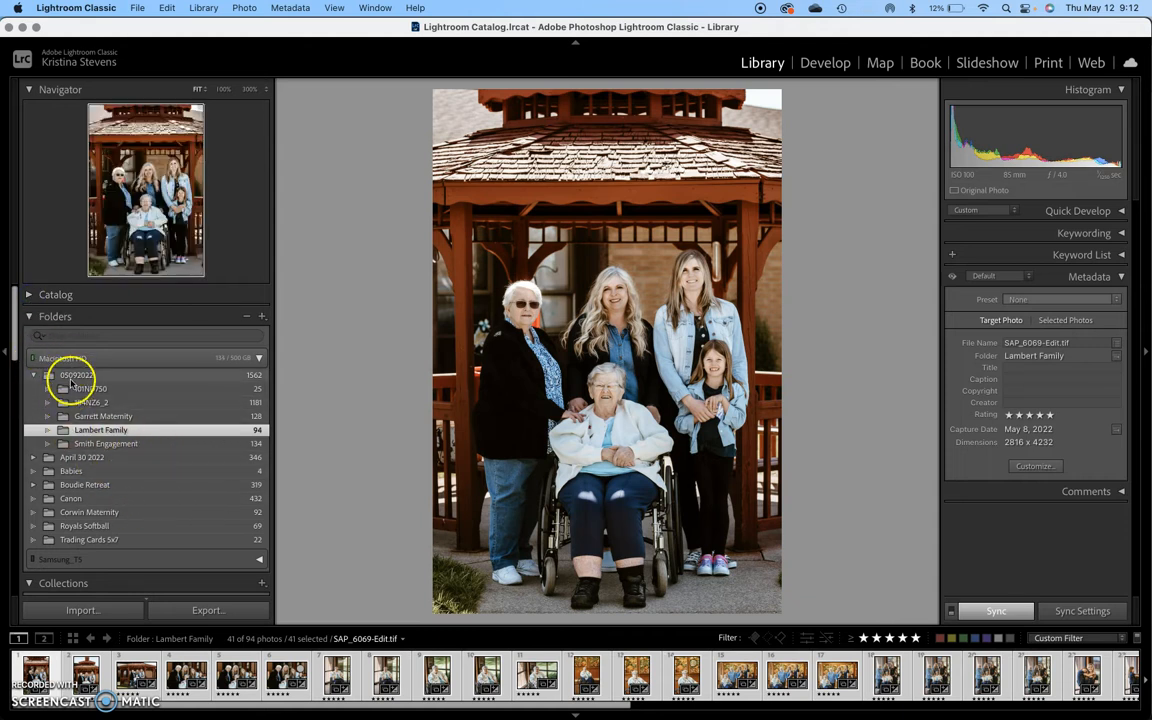
Open the Canon folder and browse its graduation photos to see where the sessions change.
click(70, 377)
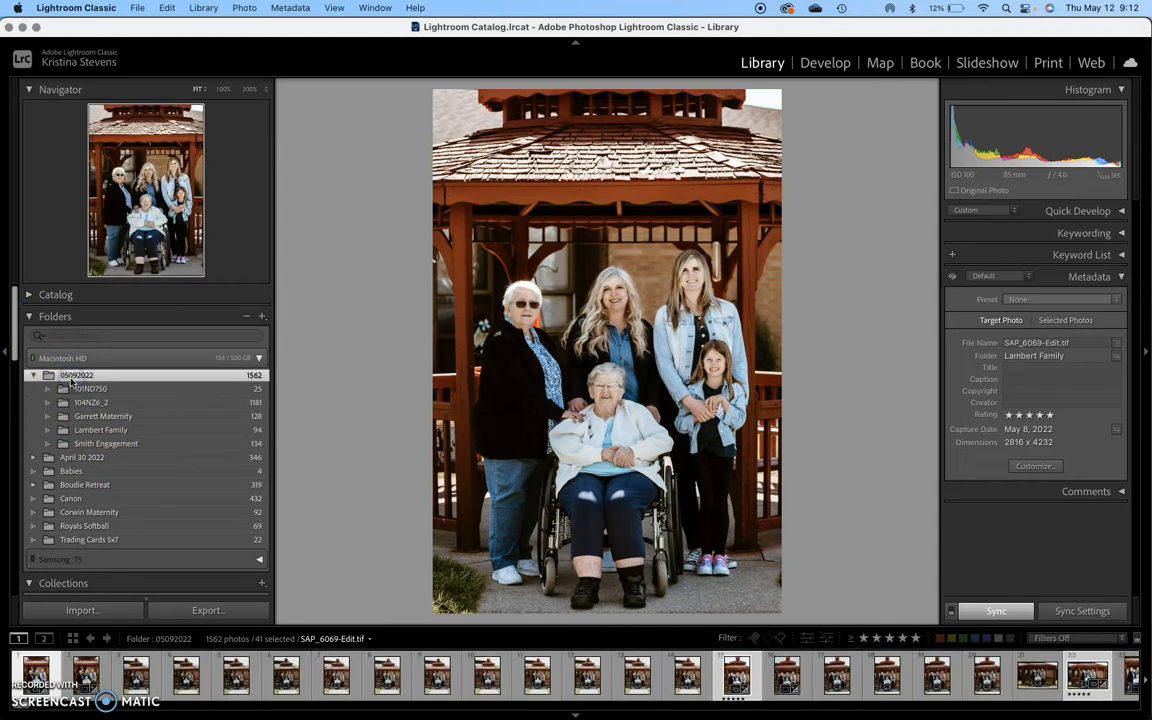
click(83, 499)
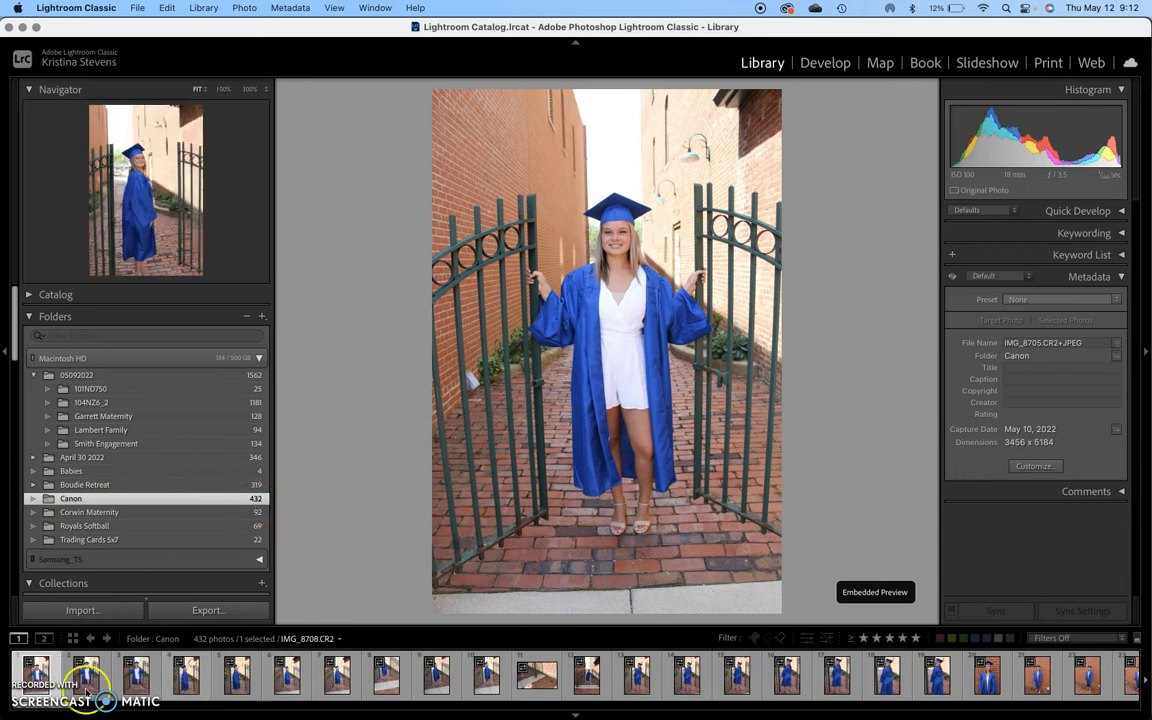
drag(56, 708, 122, 705)
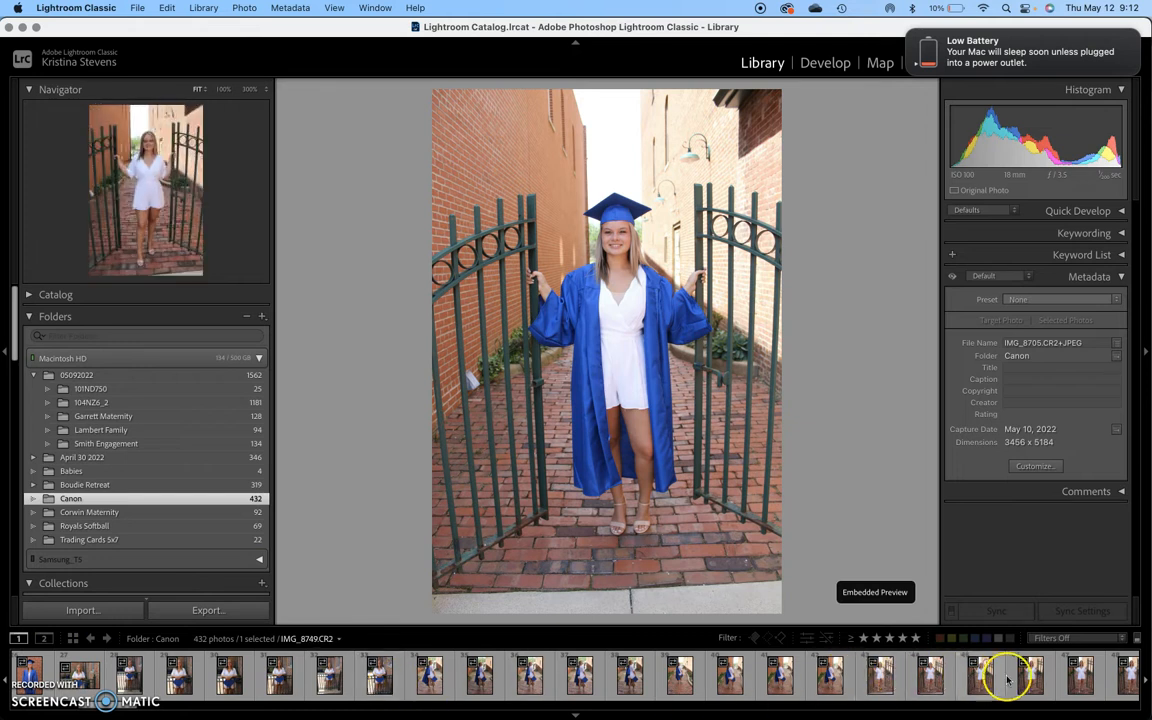
double_click(1057, 710)
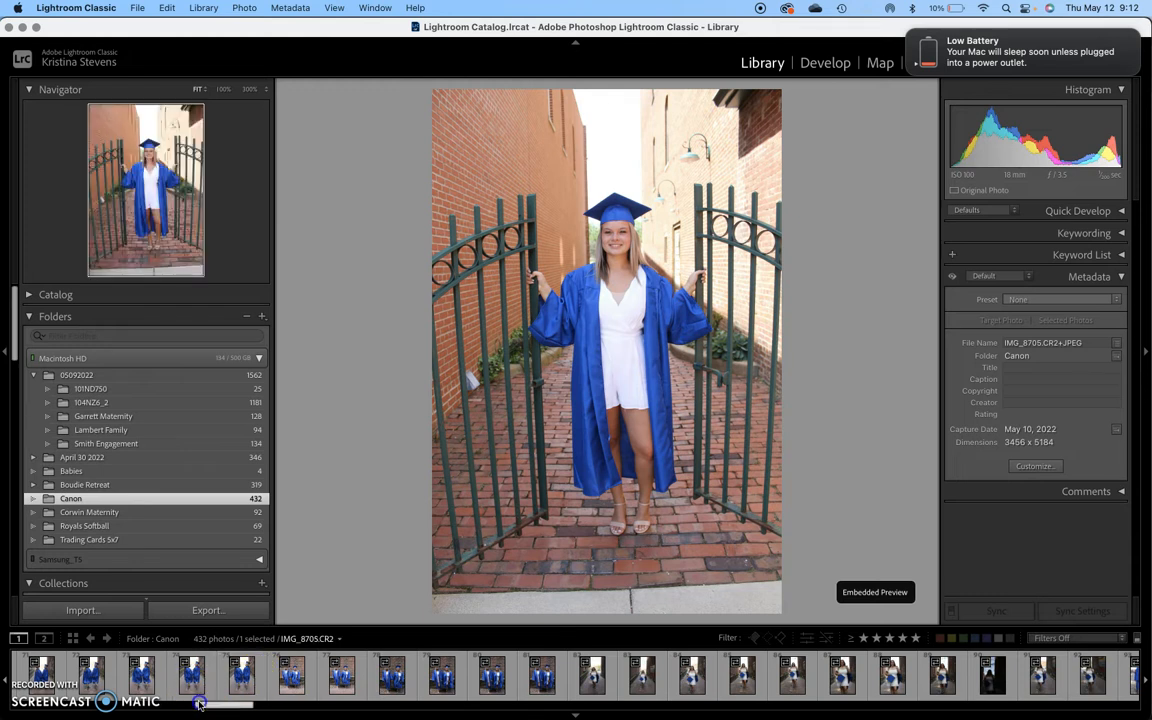
drag(205, 703, 172, 703)
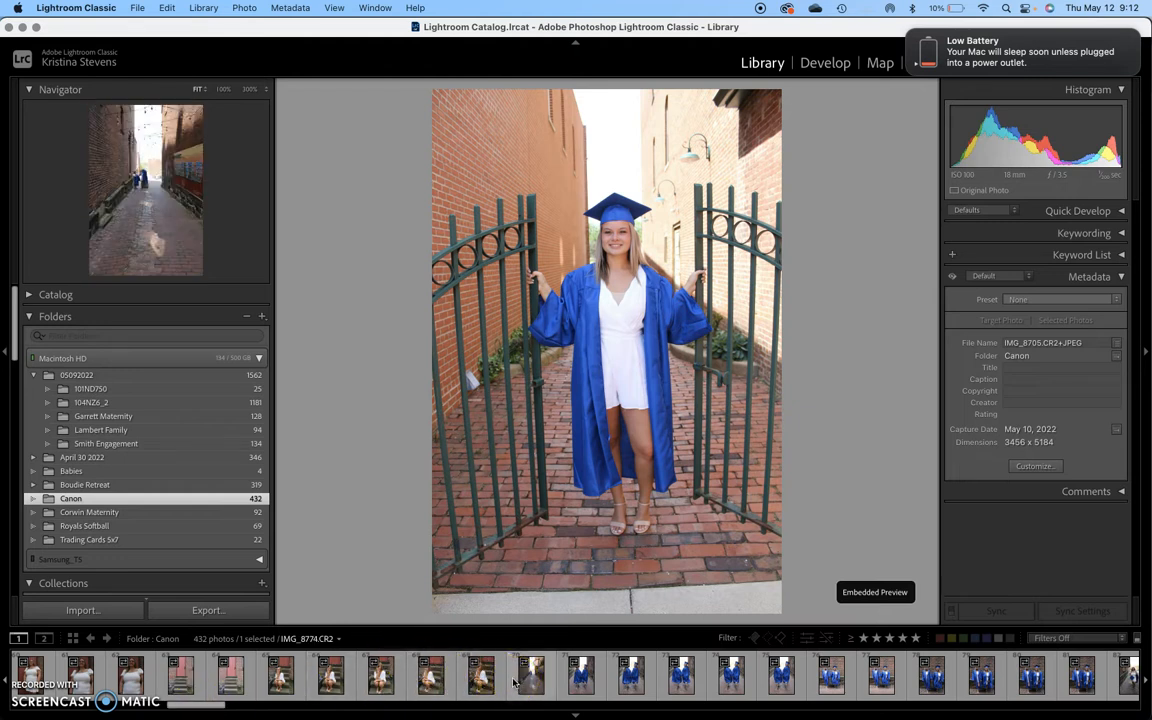
drag(208, 704, 54, 704)
Select the first 70 photos in the Canon folder, starting from IMG_8705 and ending with the empty alley shot.
click(44, 662)
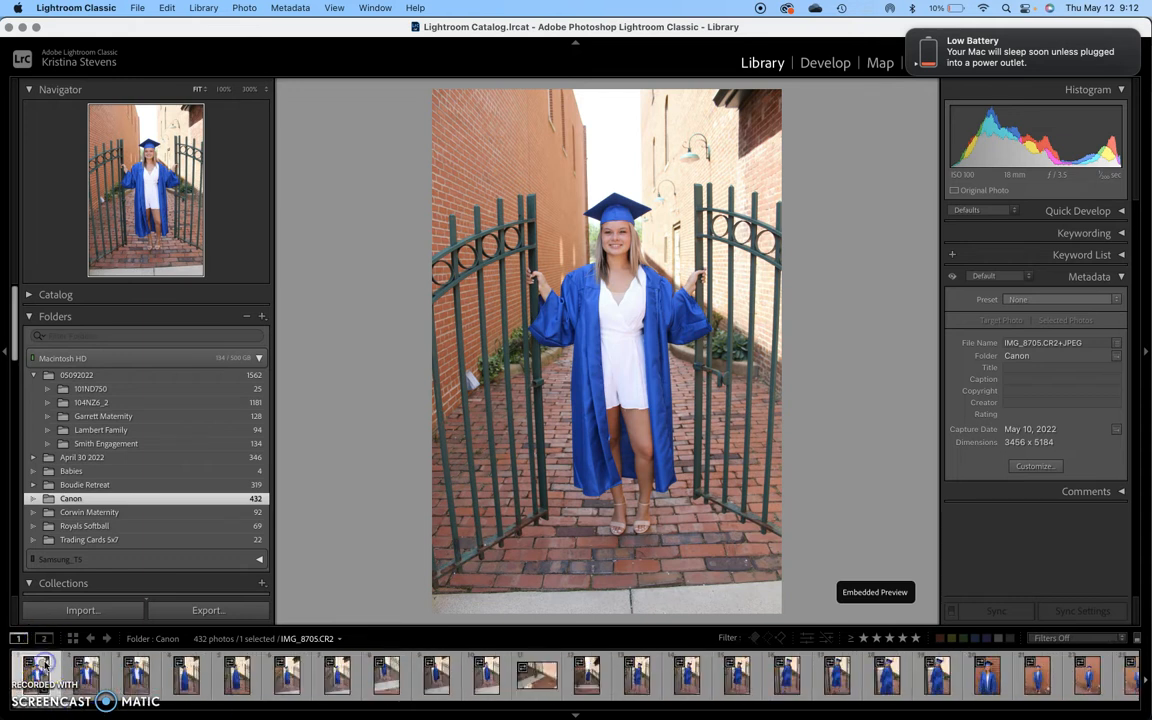
click(78, 666)
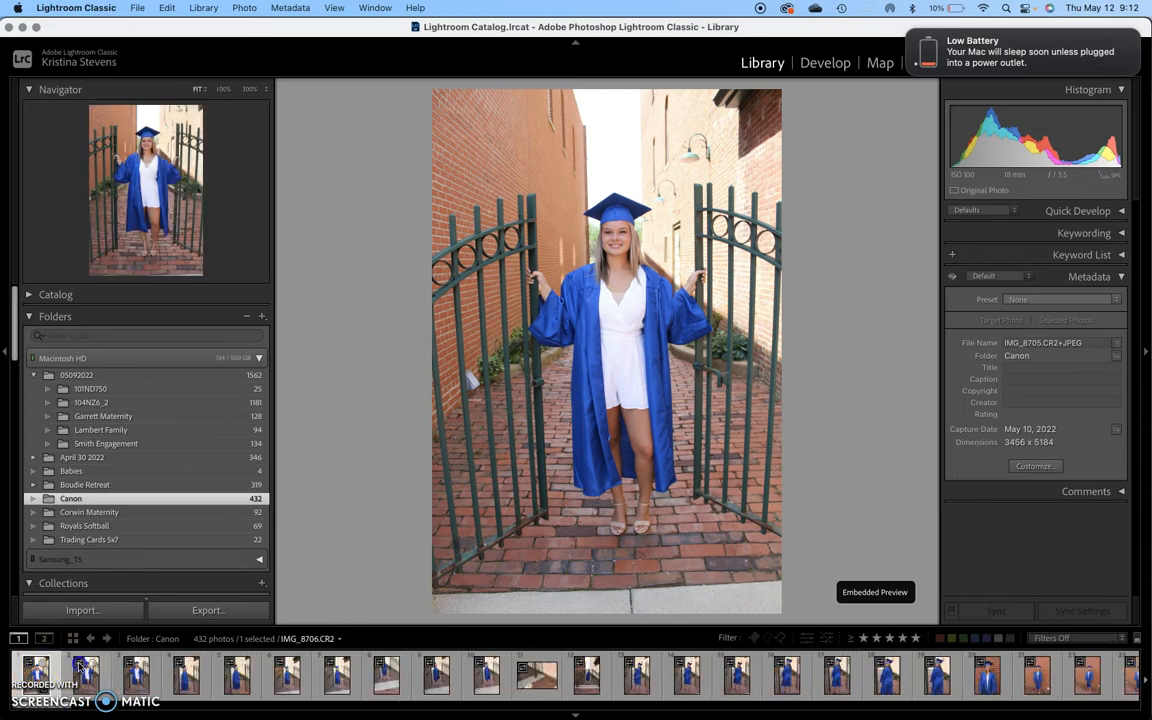
click(575, 322)
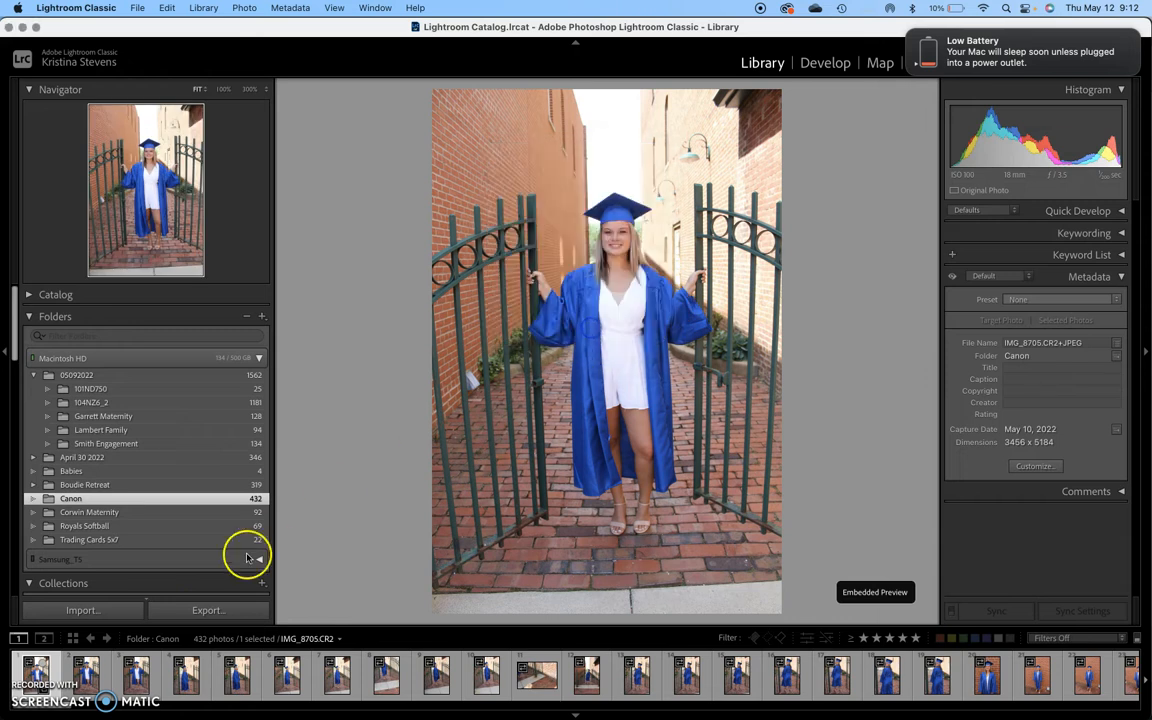
click(32, 668)
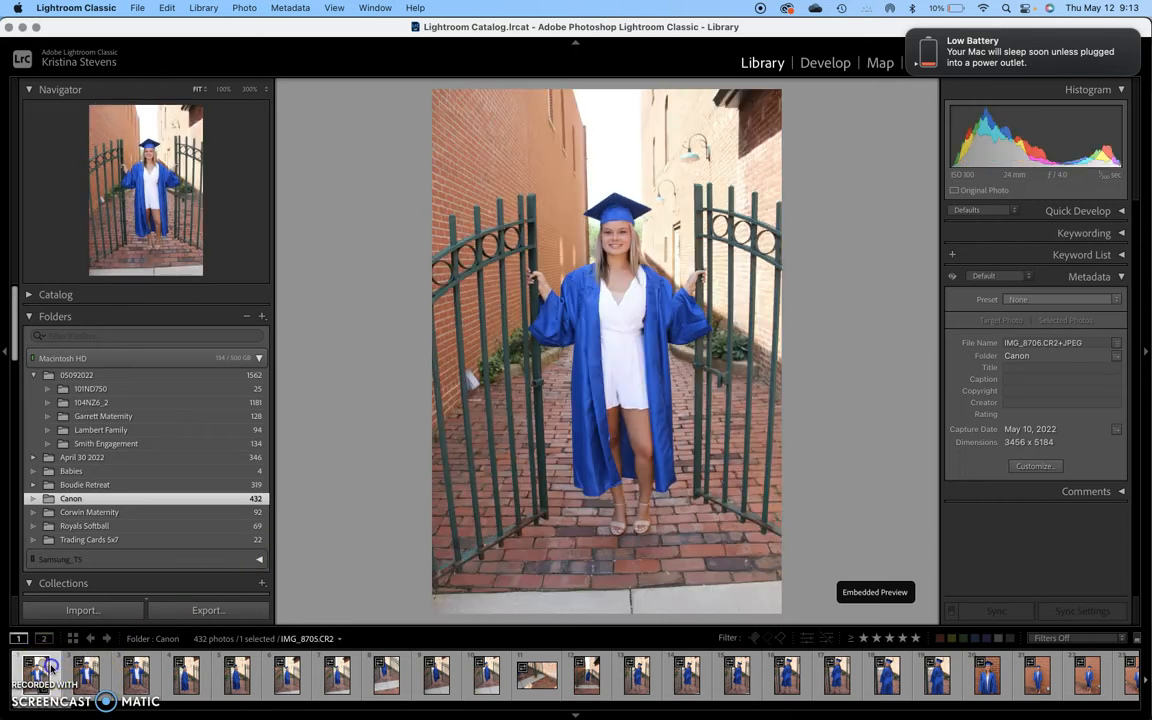
drag(63, 708, 215, 703)
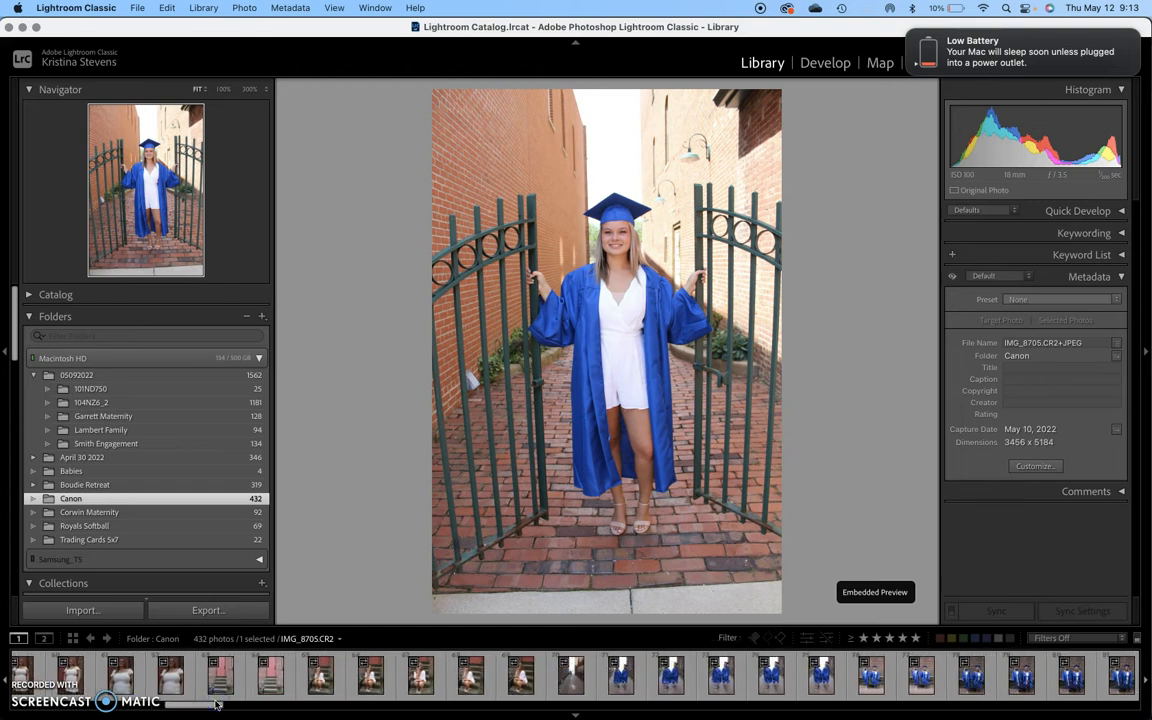
shift+click(573, 683)
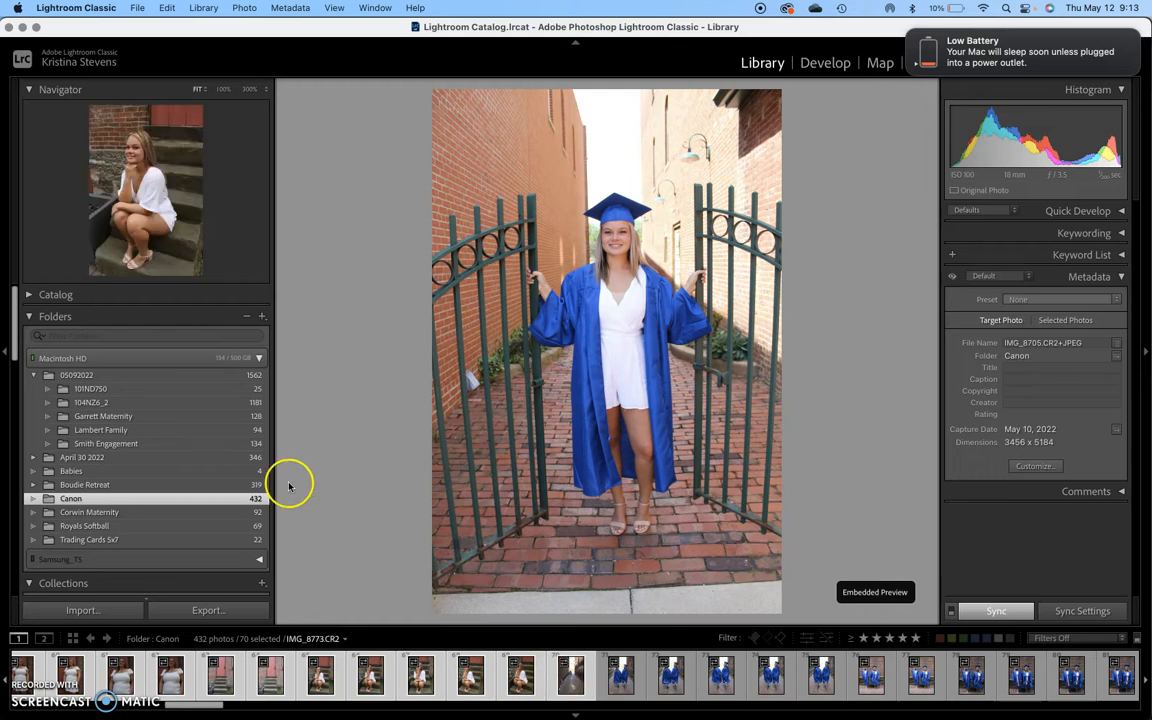
Create a subfolder named "Person #1" inside Canon, including the selected photos.
click(264, 317)
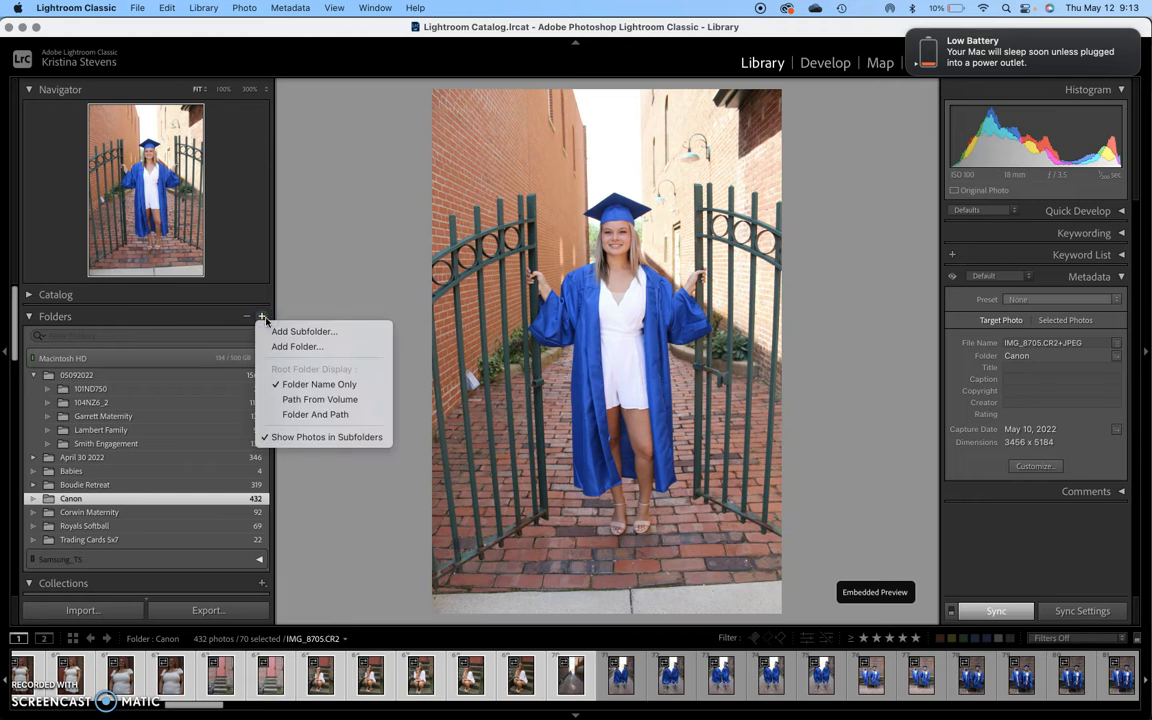
click(268, 332)
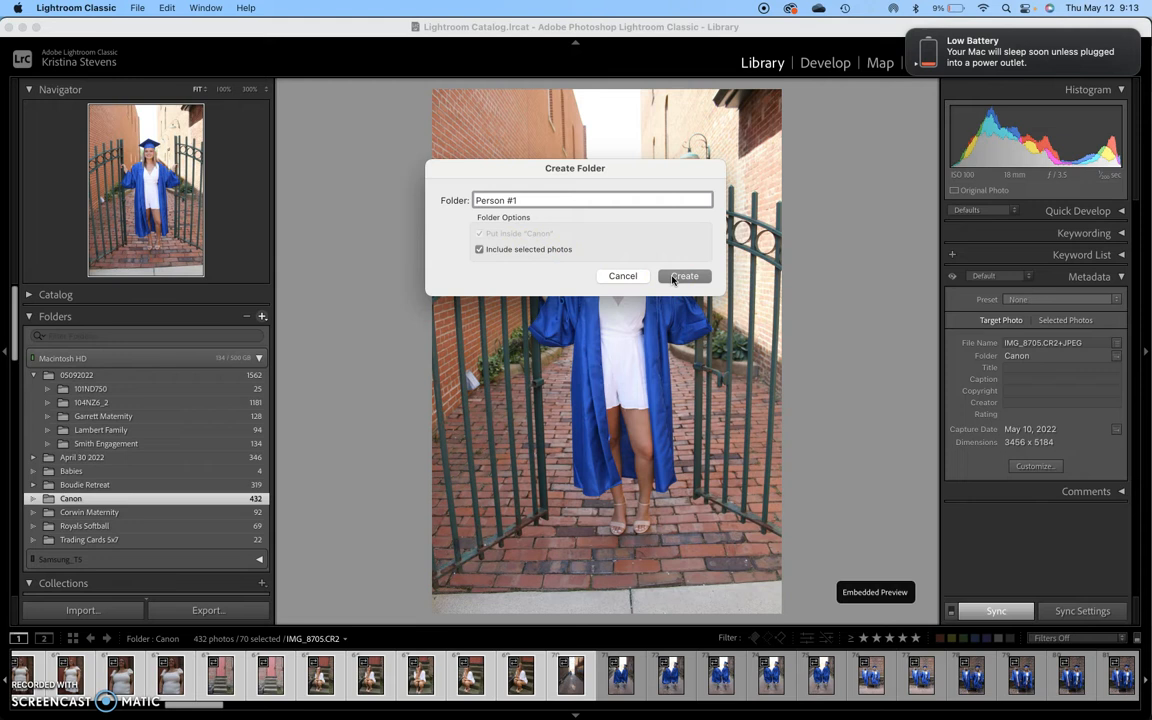
click(518, 252)
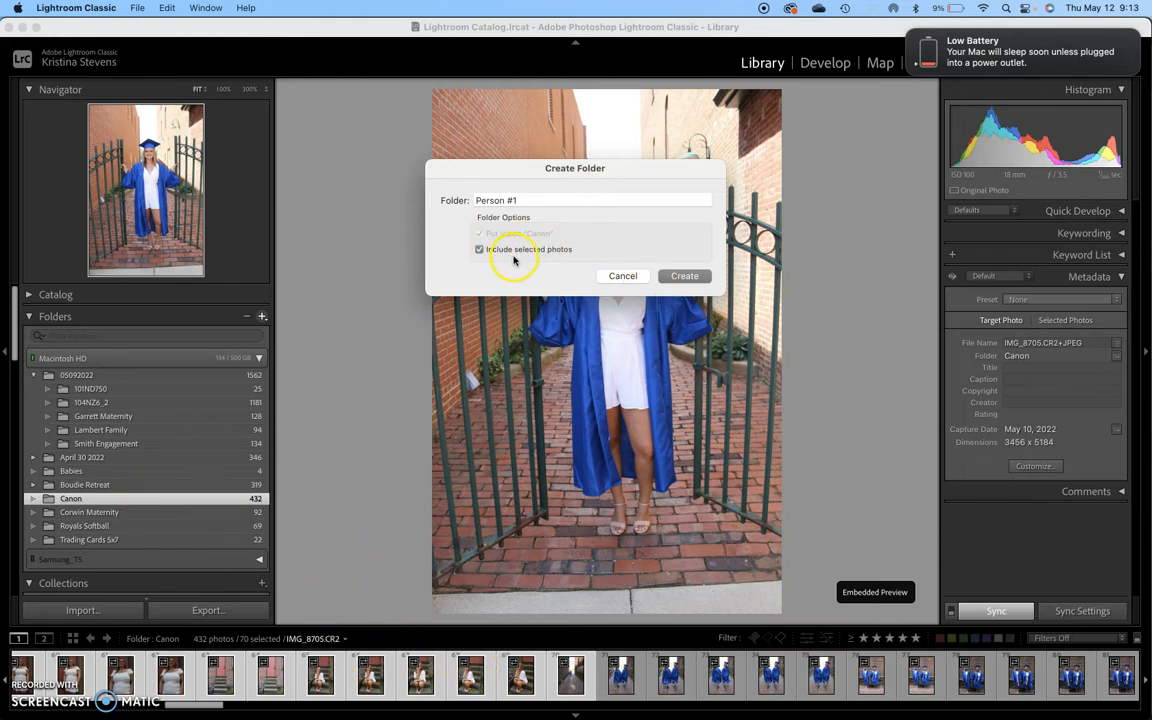
click(672, 279)
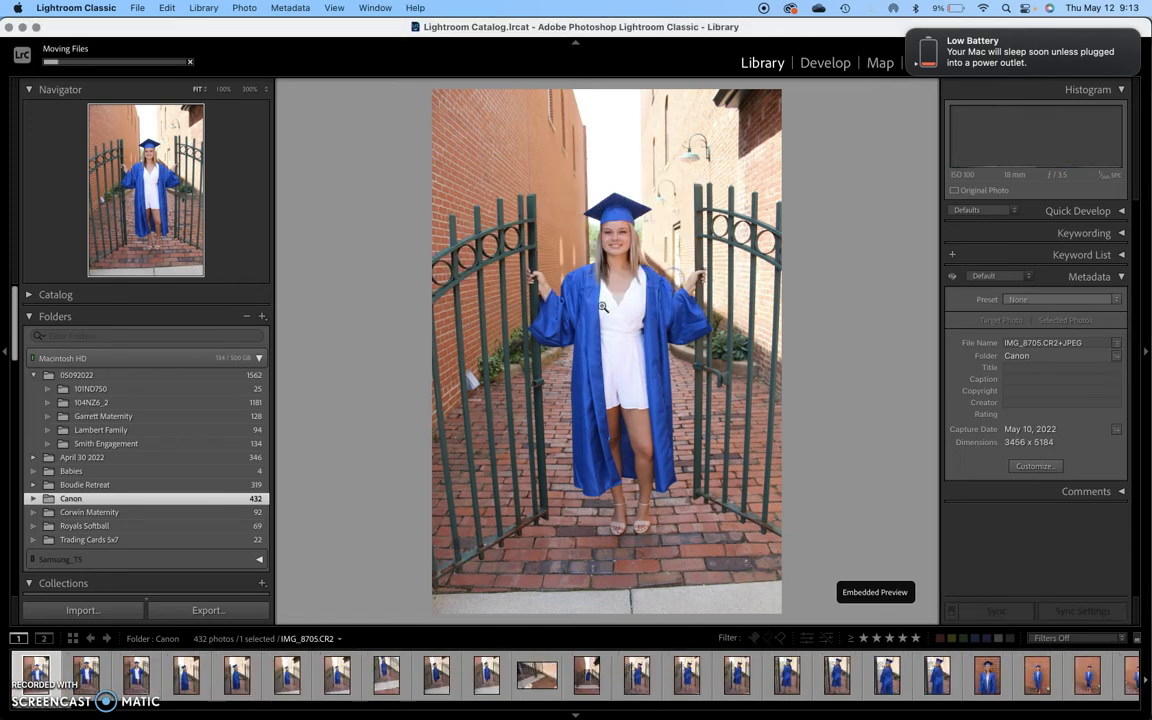
Expand the Canon folder, view the photos in its Person #1 subfolder, and return to Canon.
click(33, 499)
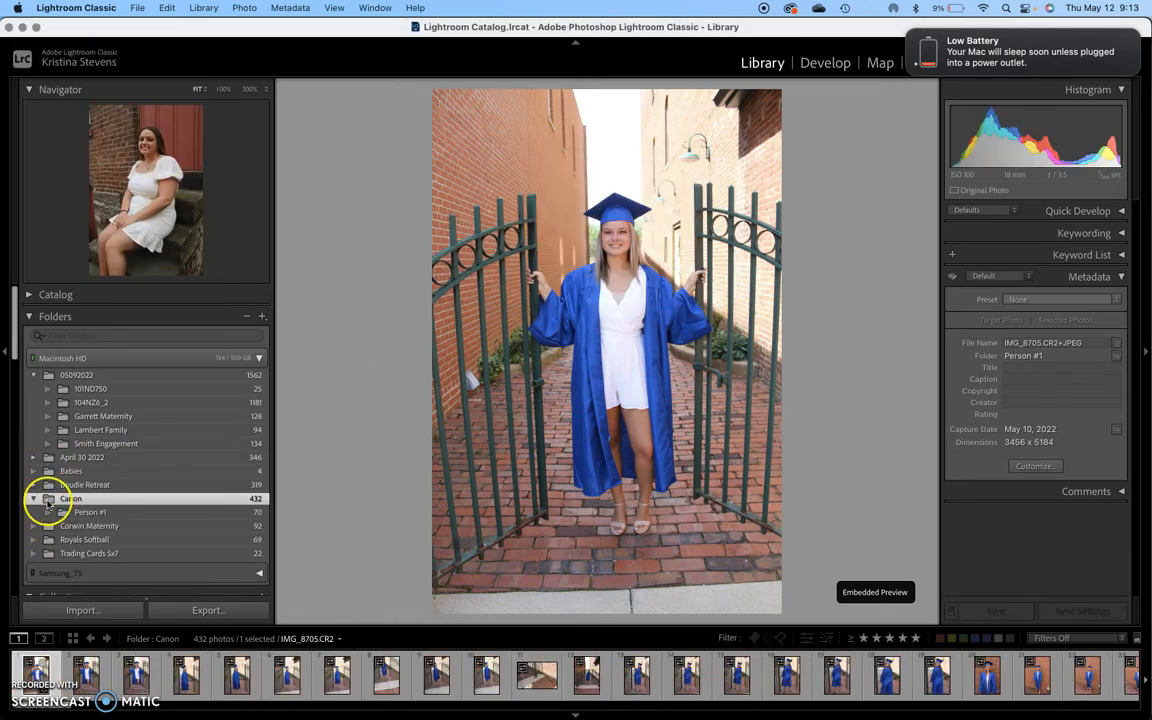
click(81, 513)
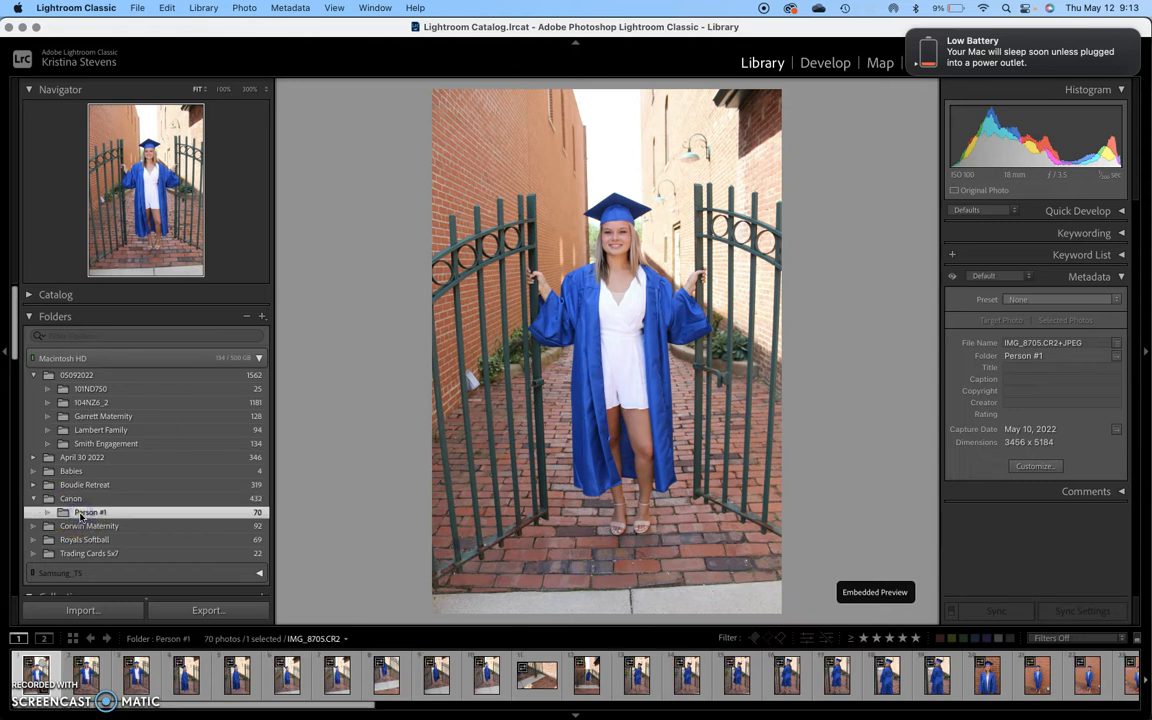
click(82, 500)
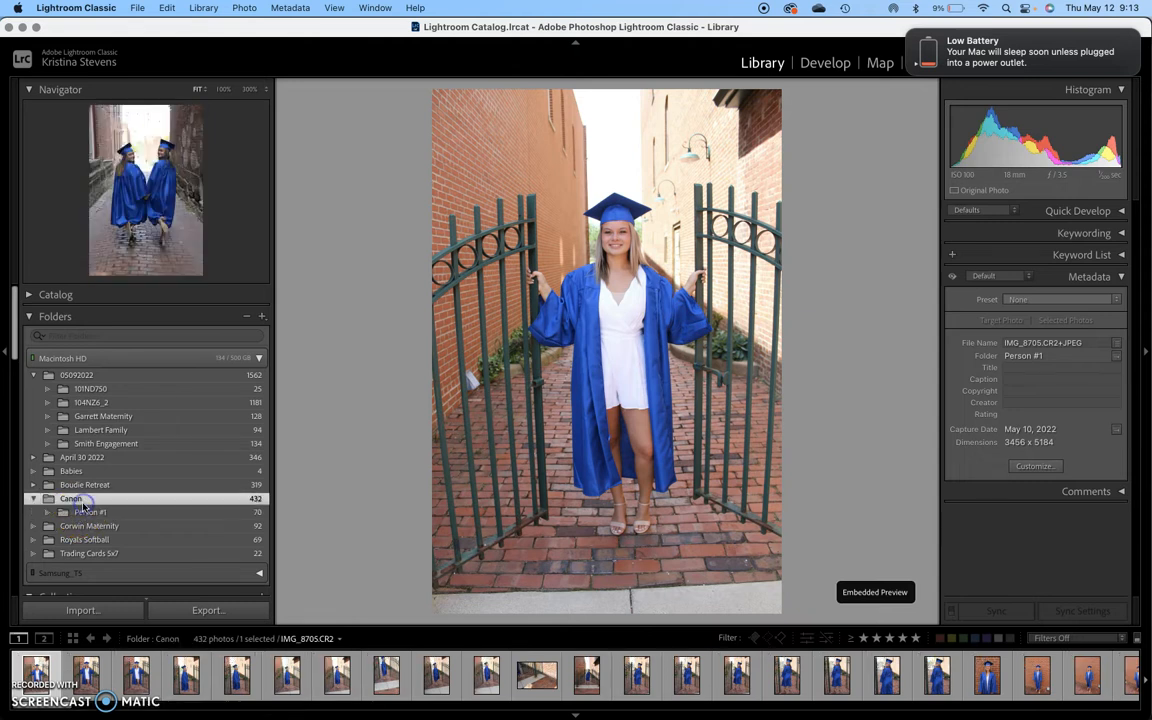
Select 44 consecutive Canon photos starting from IMG_8786, the first solo shot of the woman in the white dress holding her cap.
drag(54, 705, 220, 712)
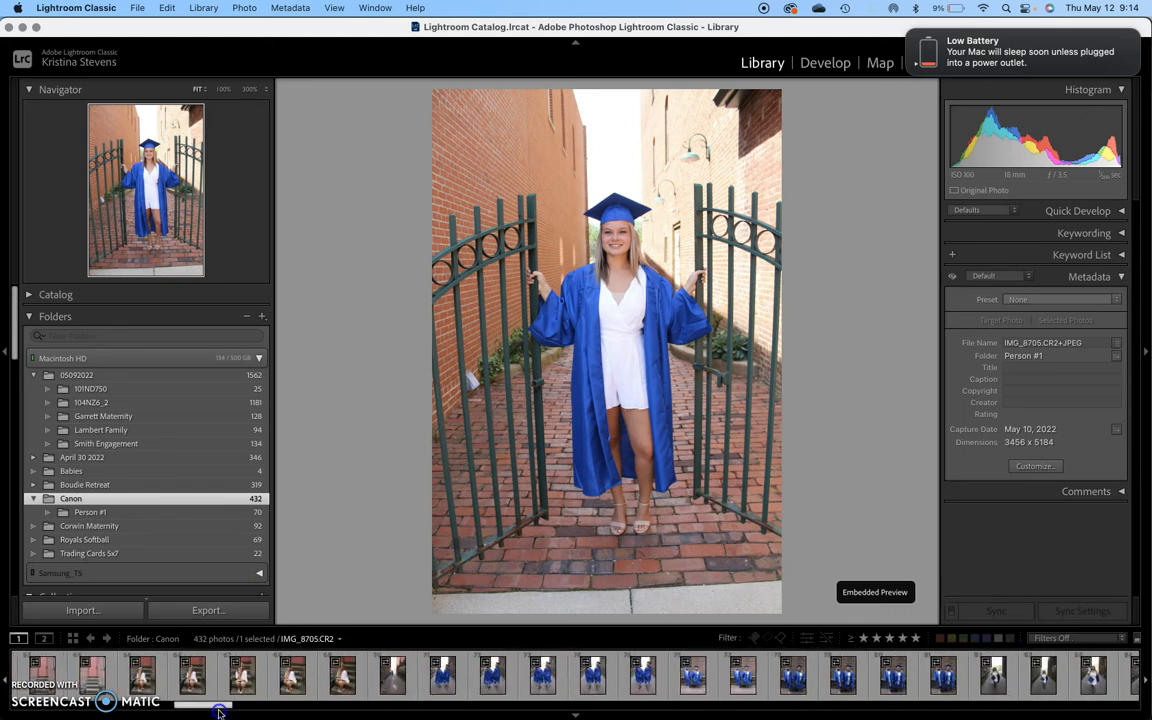
click(442, 678)
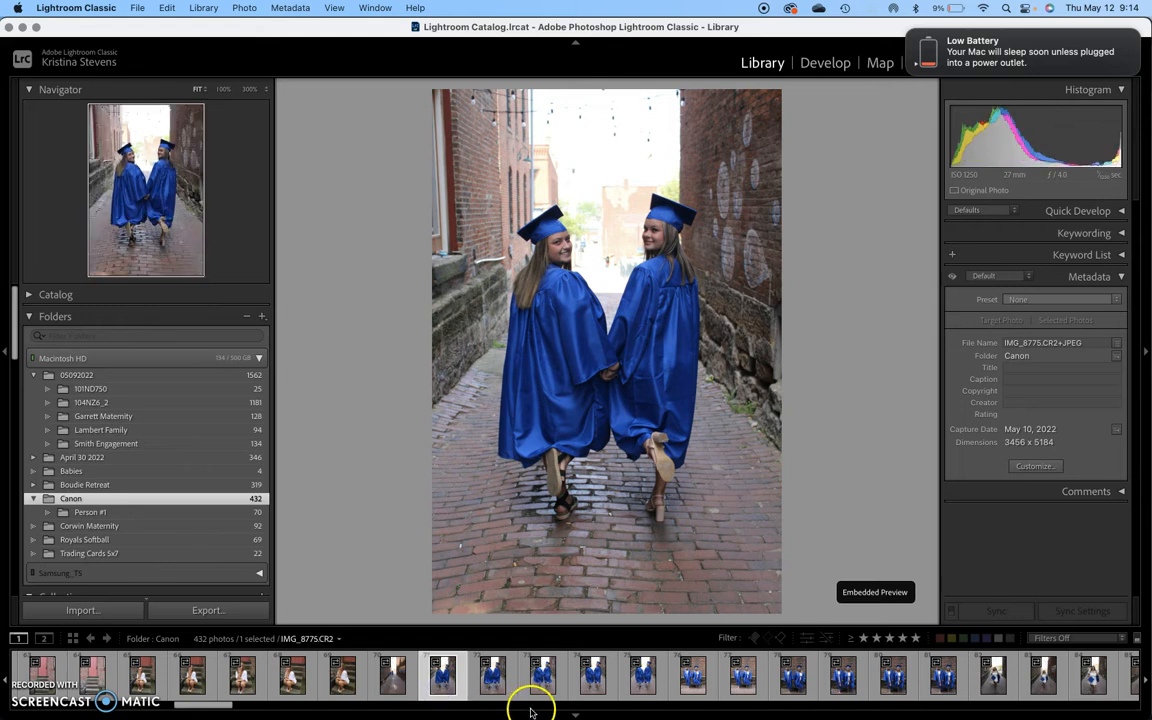
click(1001, 681)
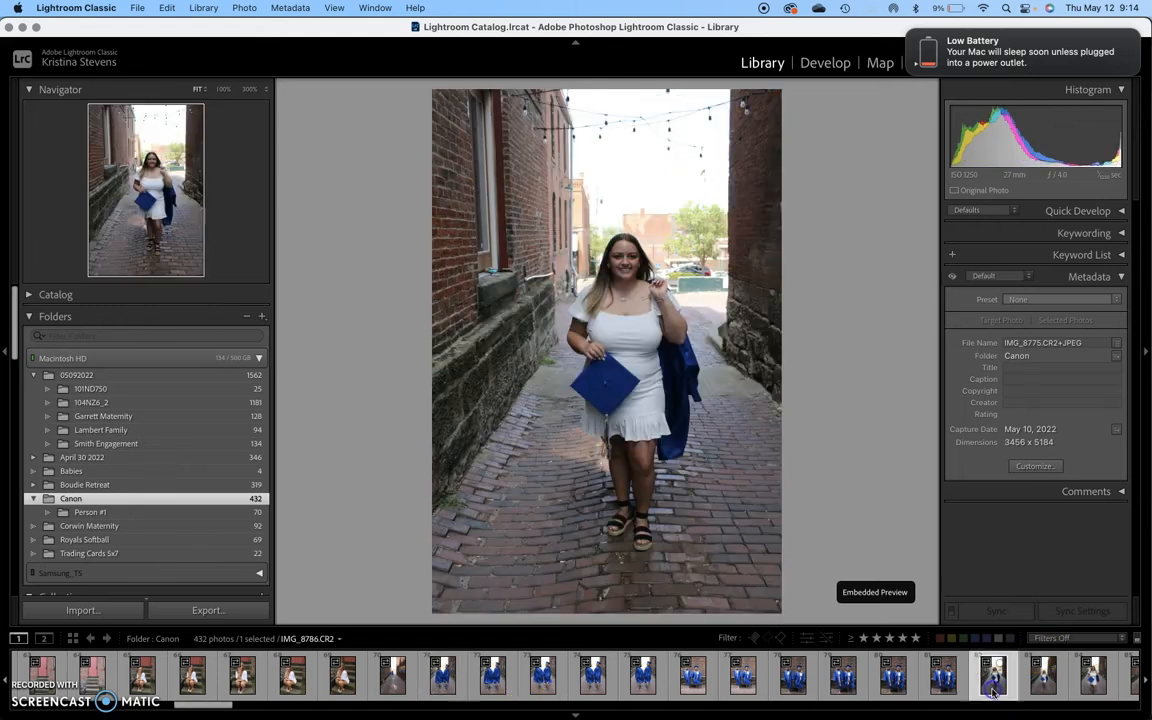
click(1004, 706)
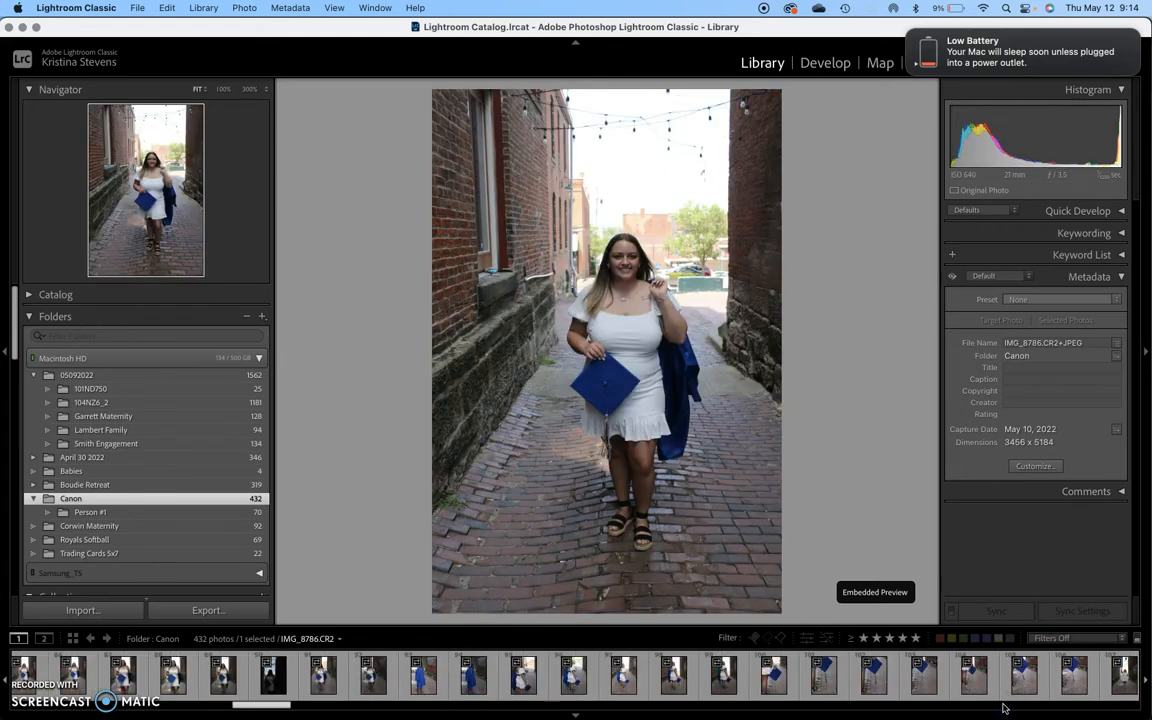
click(1004, 707)
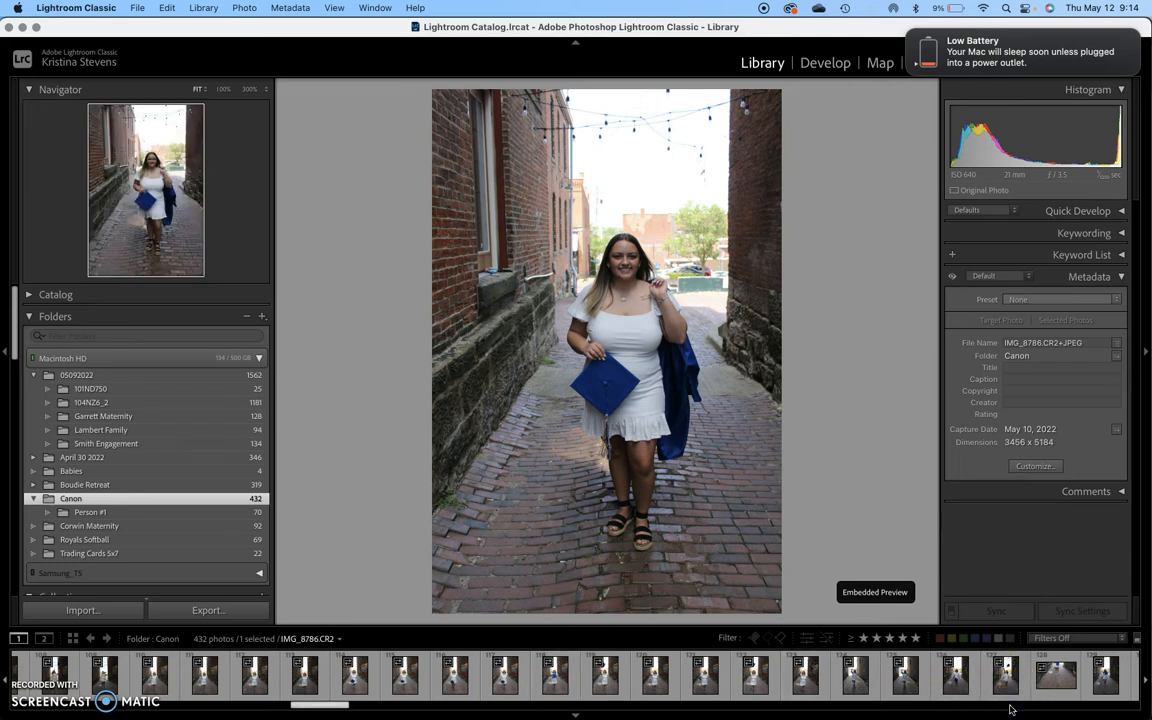
click(1010, 709)
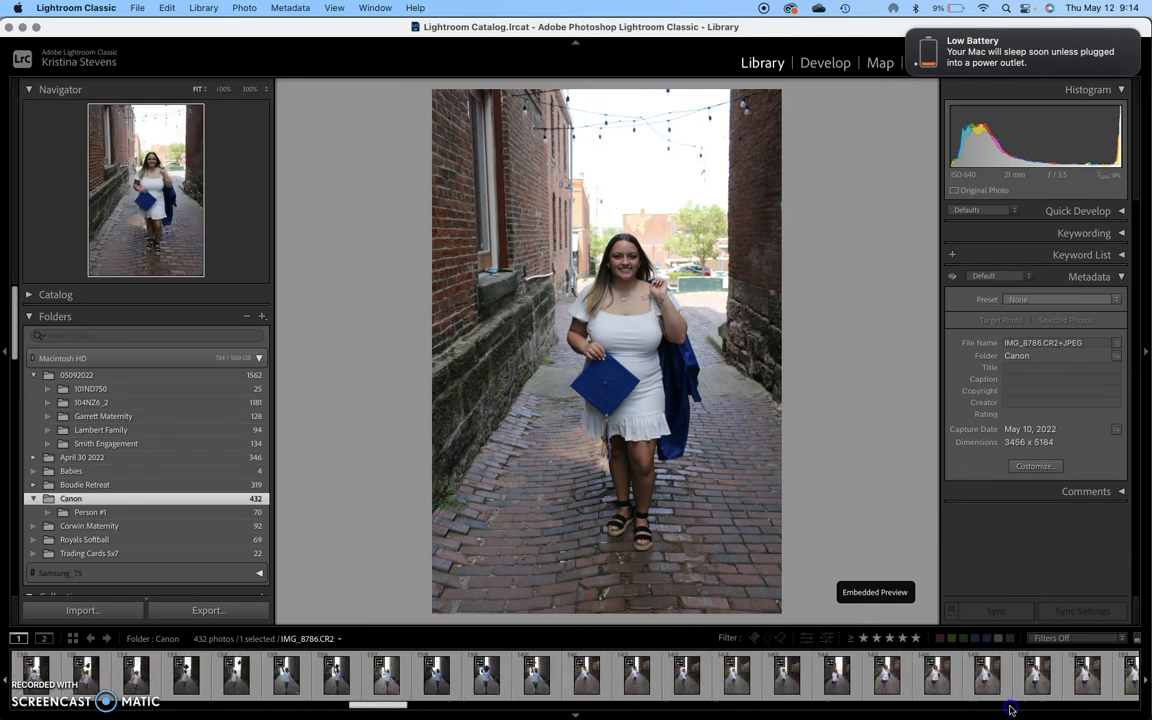
click(790, 709)
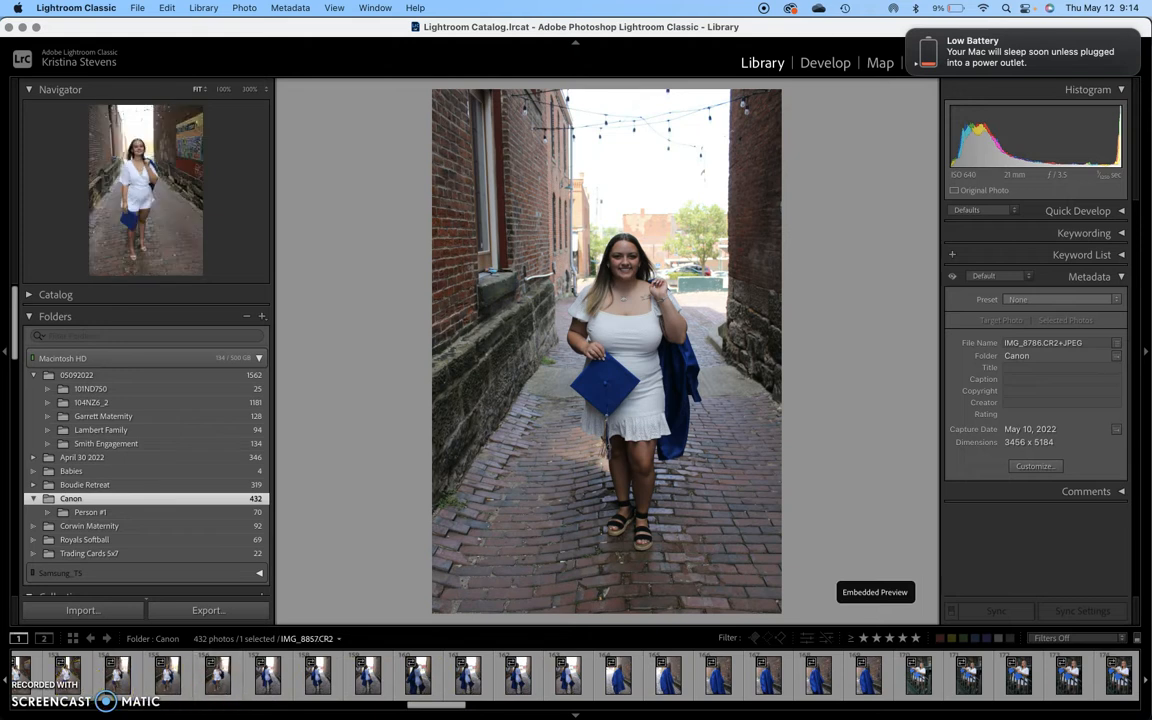
scroll(560, 680, up, 5)
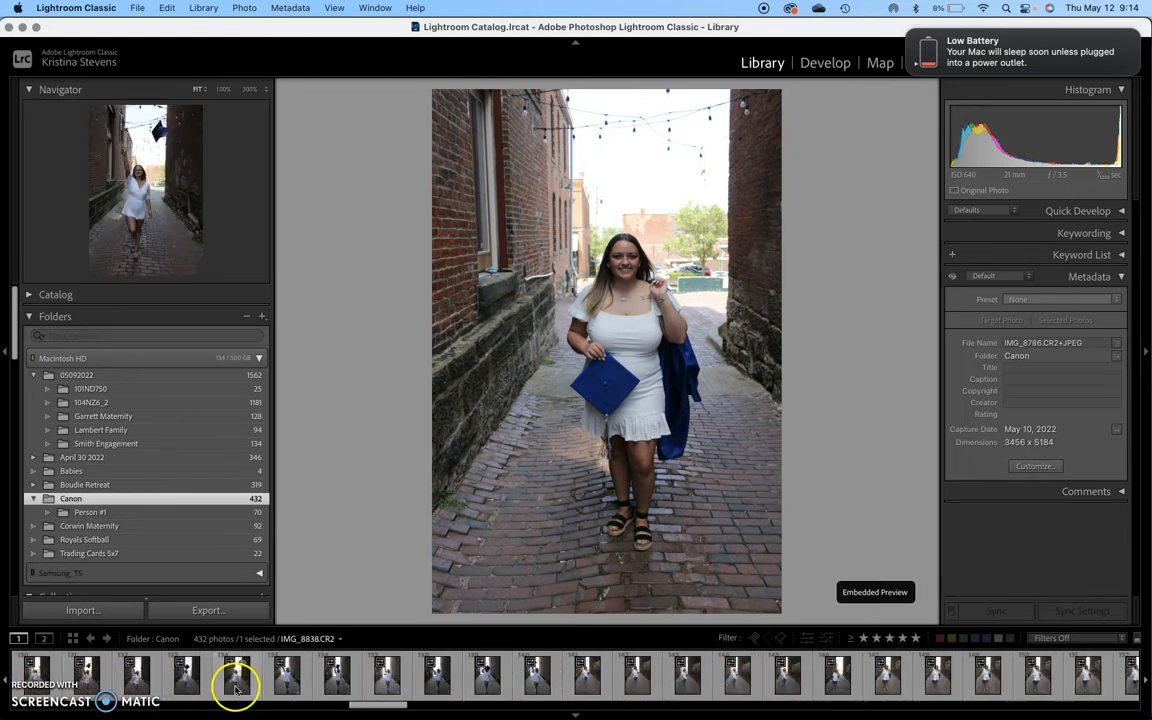
click(106, 704)
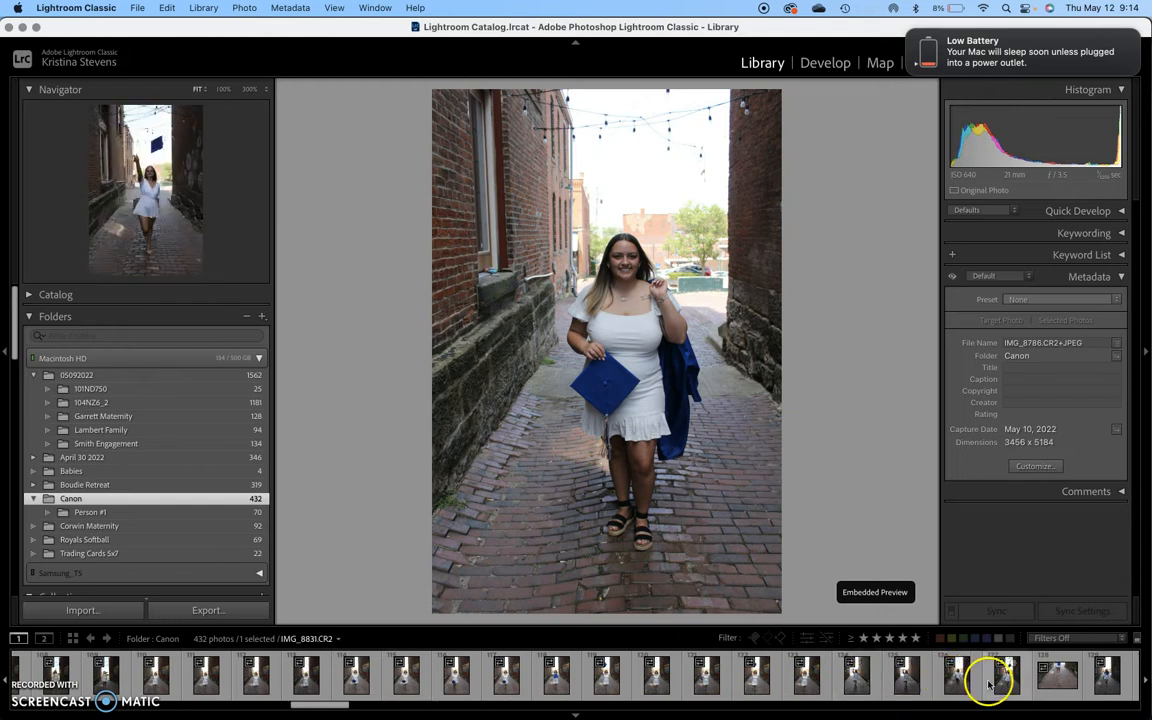
shift+click(908, 683)
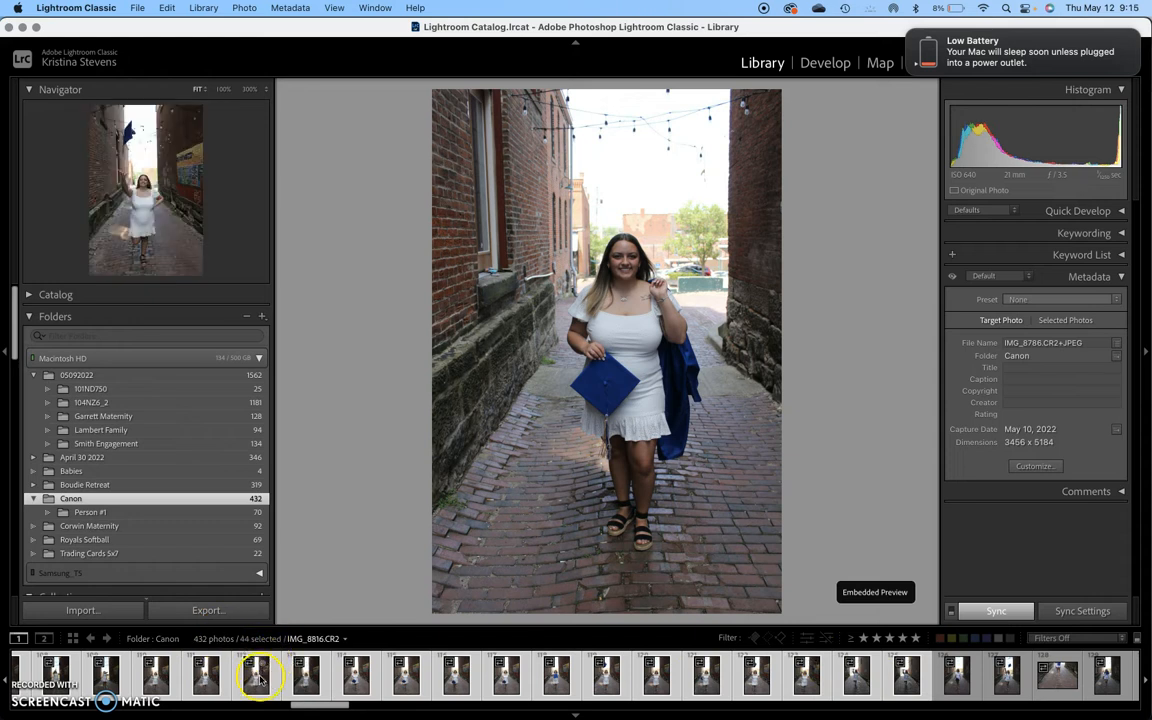
Create a subfolder named "Person #2" inside Canon, including the selected photos.
click(262, 316)
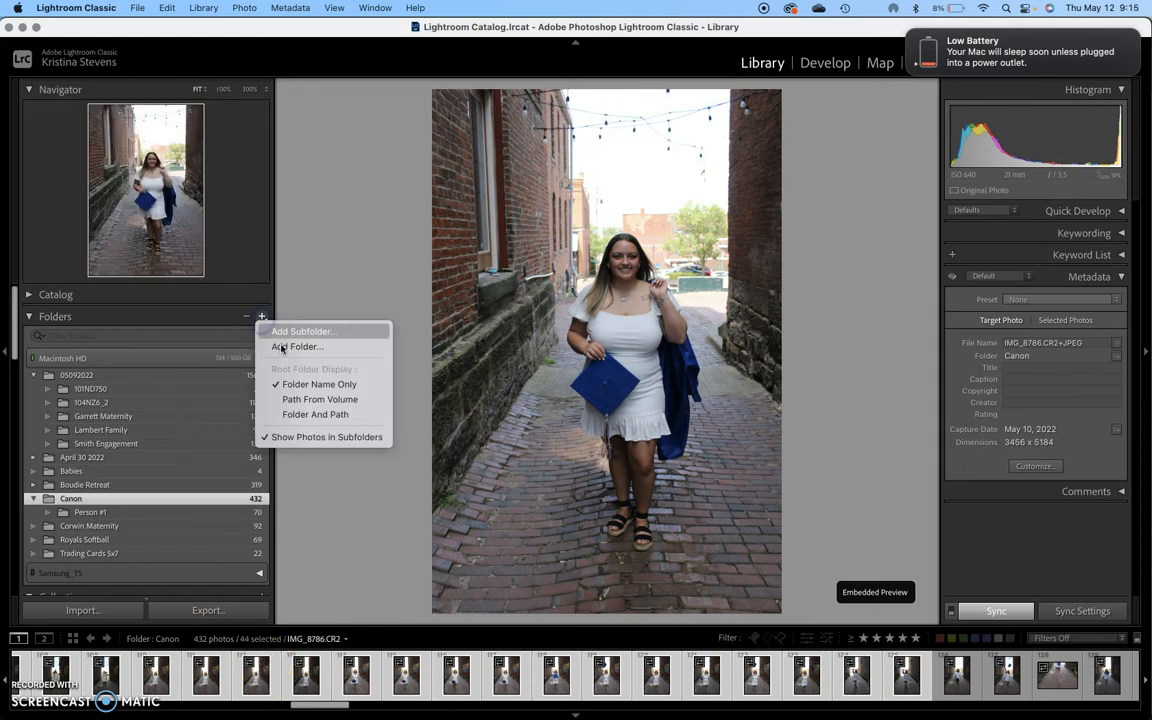
click(282, 335)
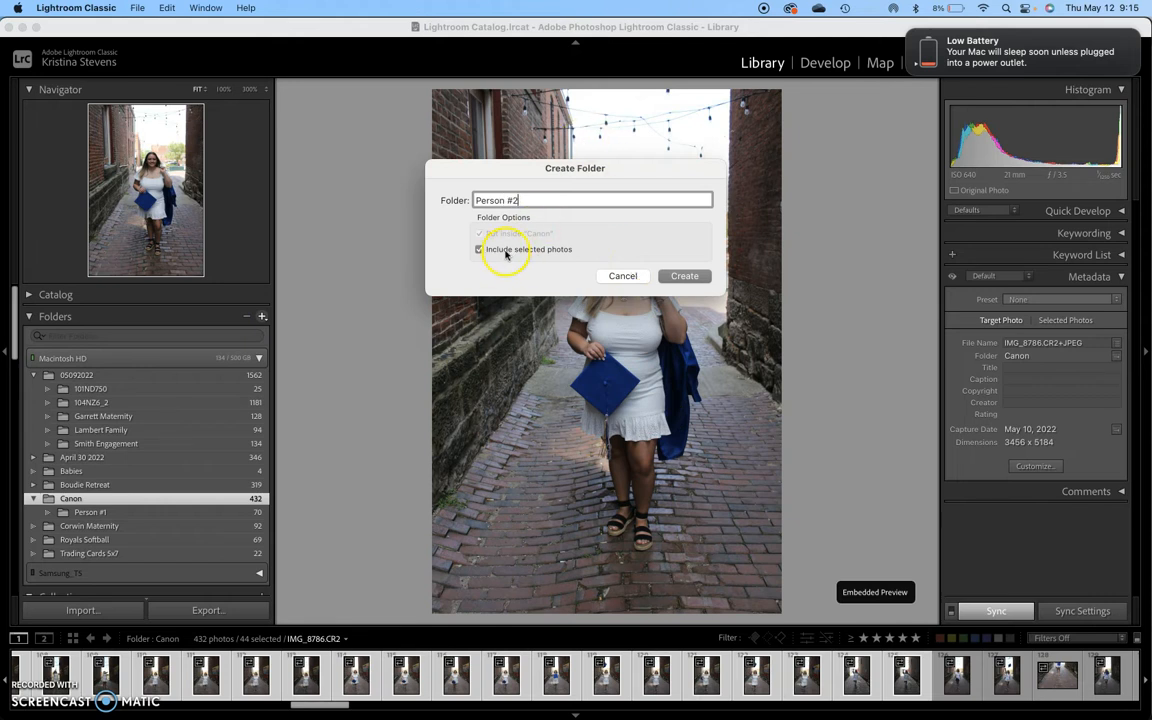
click(686, 276)
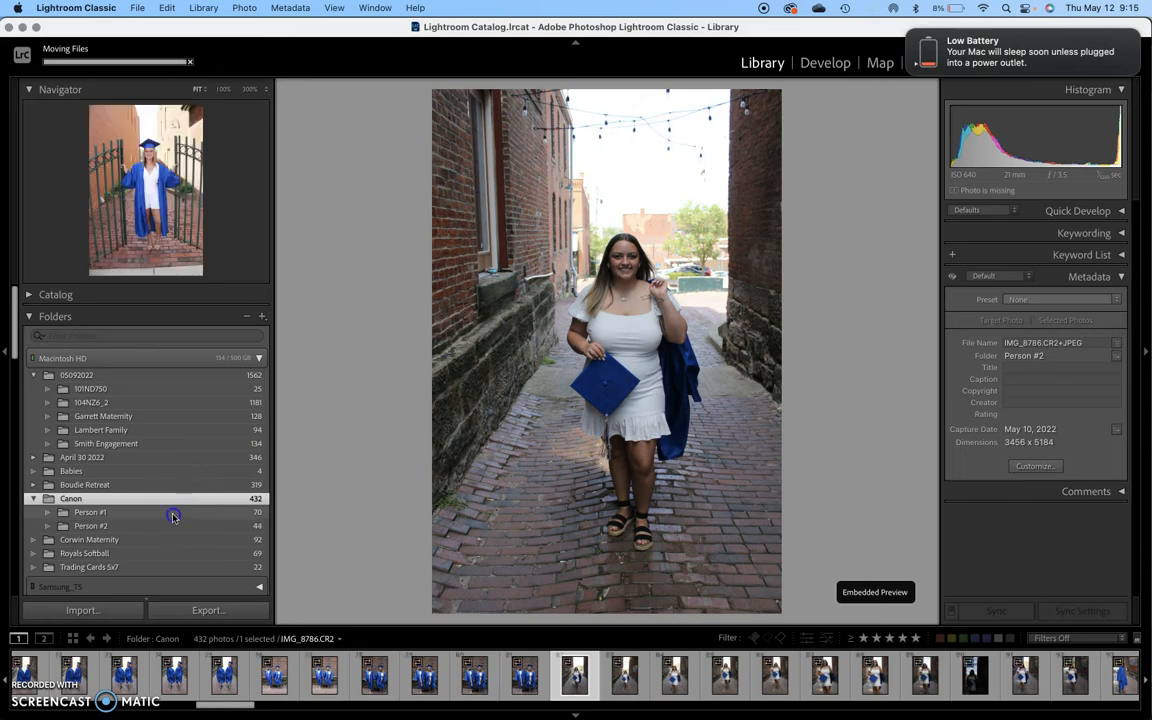
View the photos in Canon's Person #2 subfolder and open the Person #1 subfolder.
click(173, 514)
click(170, 528)
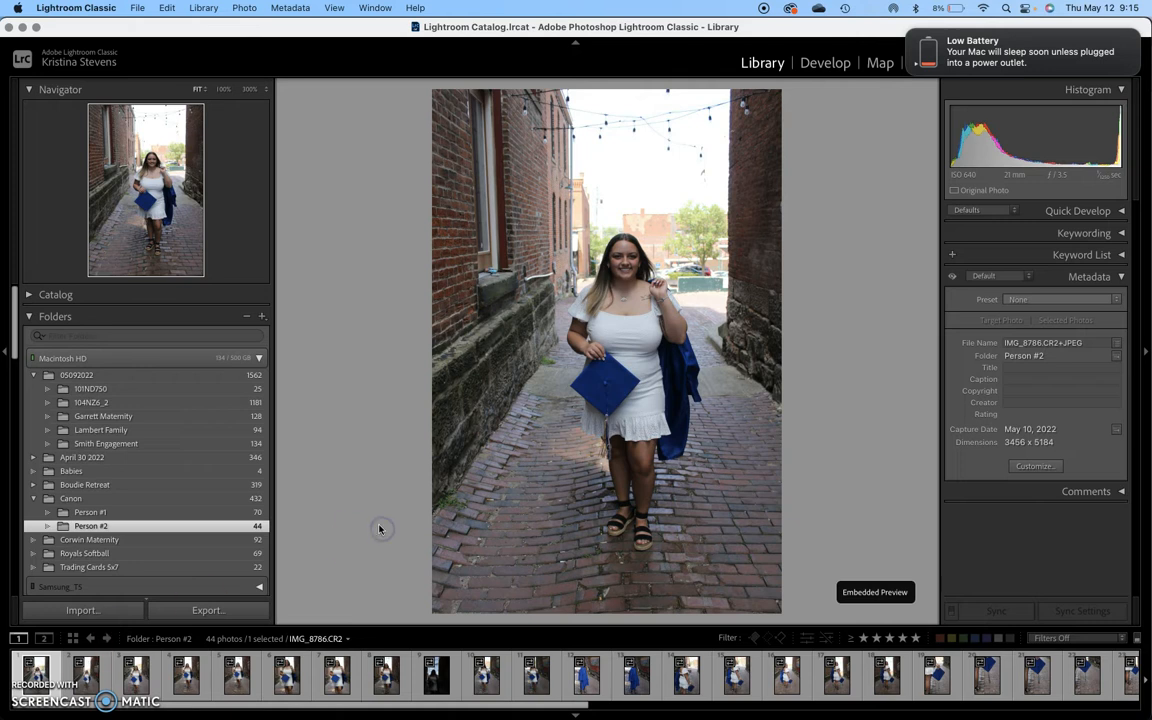
click(90, 513)
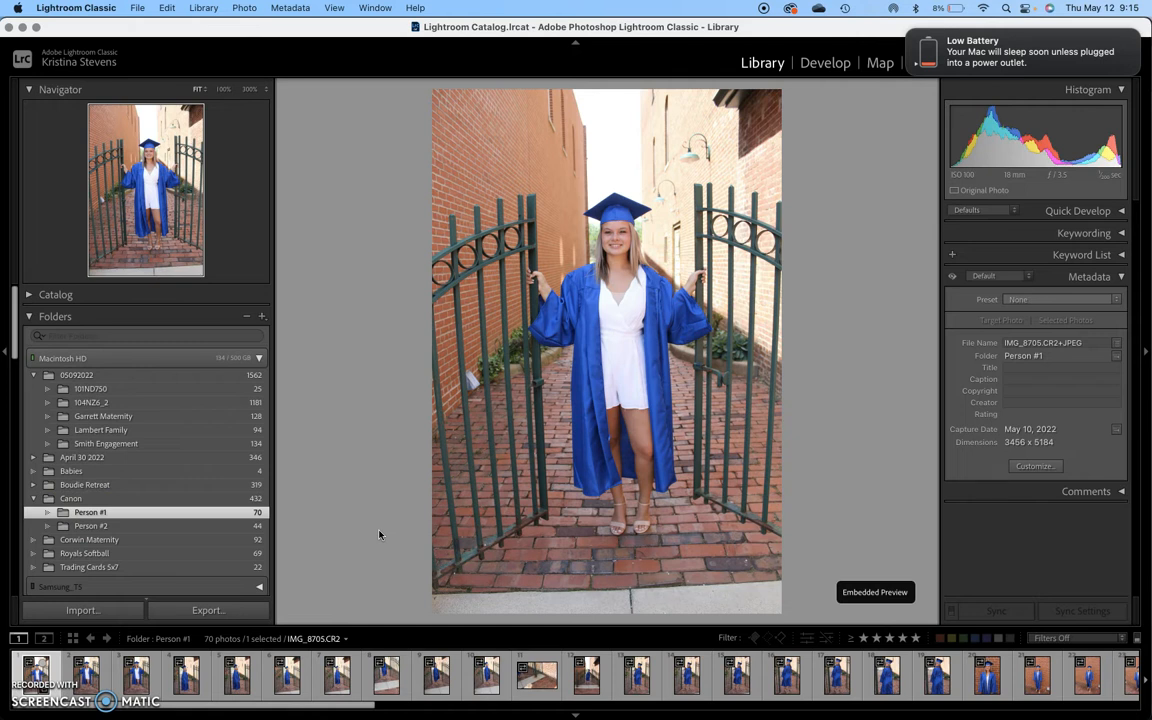
Give a five-star rating to three early cap-and-gown gate shots in Person #1, starting with IMG_8706.
key(Right)
key(5)
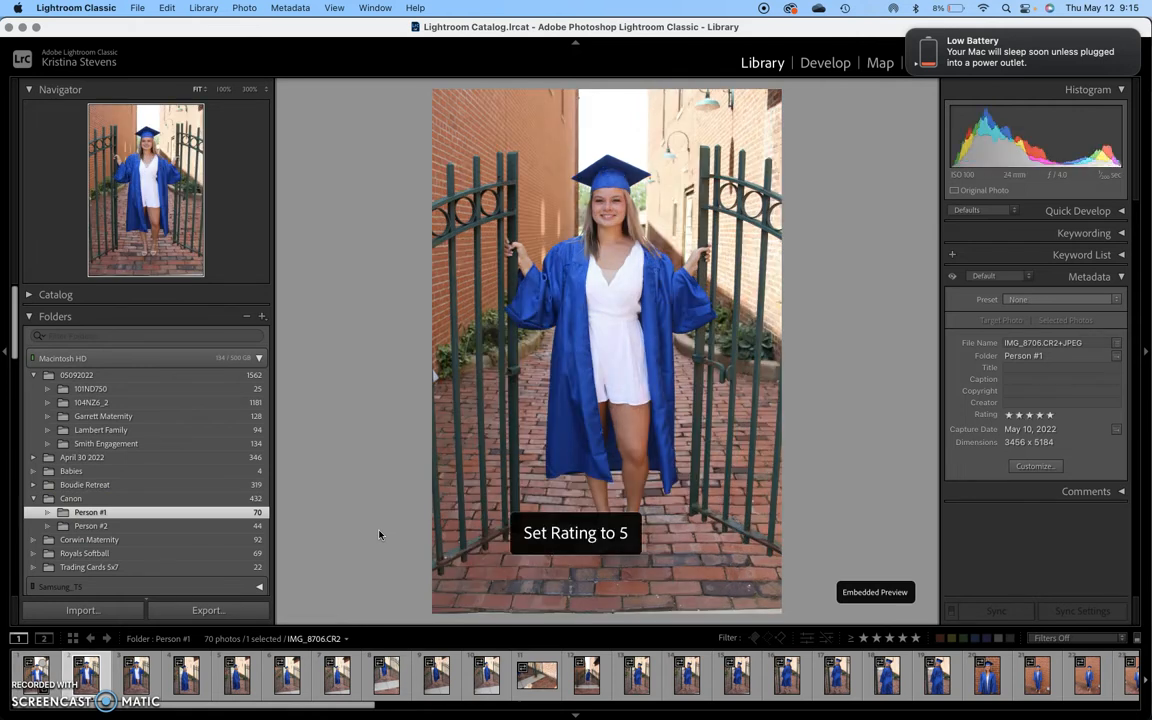
key(Right)
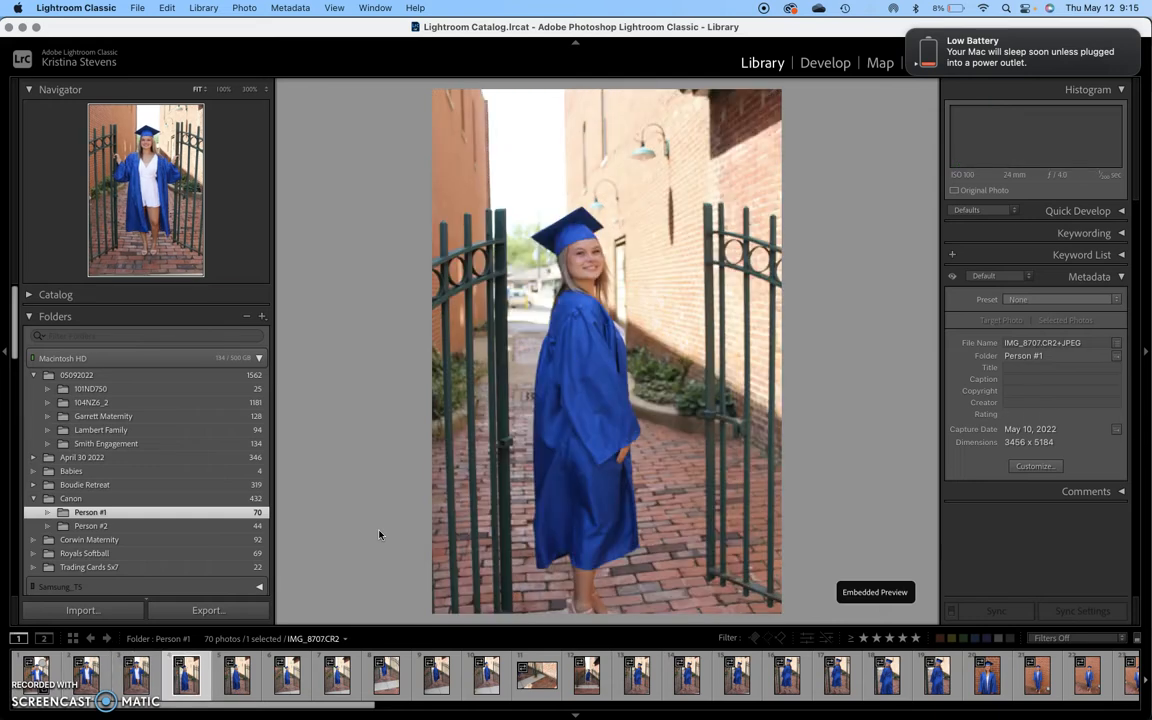
key(5)
key(Right)
key(5)
Give a five-star rating to two further cap-and-gown gate shots following the tilted landscape frame.
key(Right)
key(Right)
key(Right)
key(Right)
key(Right)
key(Right)
key(Right)
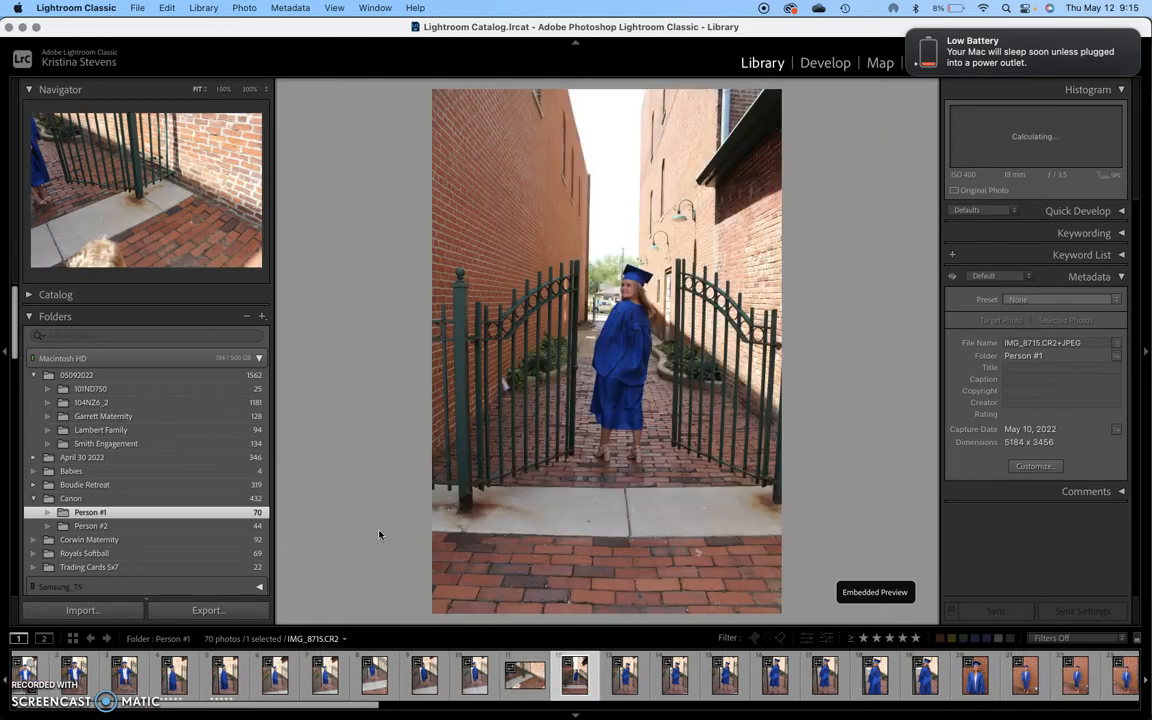
key(Right)
key(5)
key(Right)
key(Right)
key(Right)
key(5)
Give a five-star rating to the last over-the-shoulder gown shot before the brick-wall portraits.
key(Right)
key(Right)
key(Right)
key(Right)
key(Left)
key(5)
key(Right)
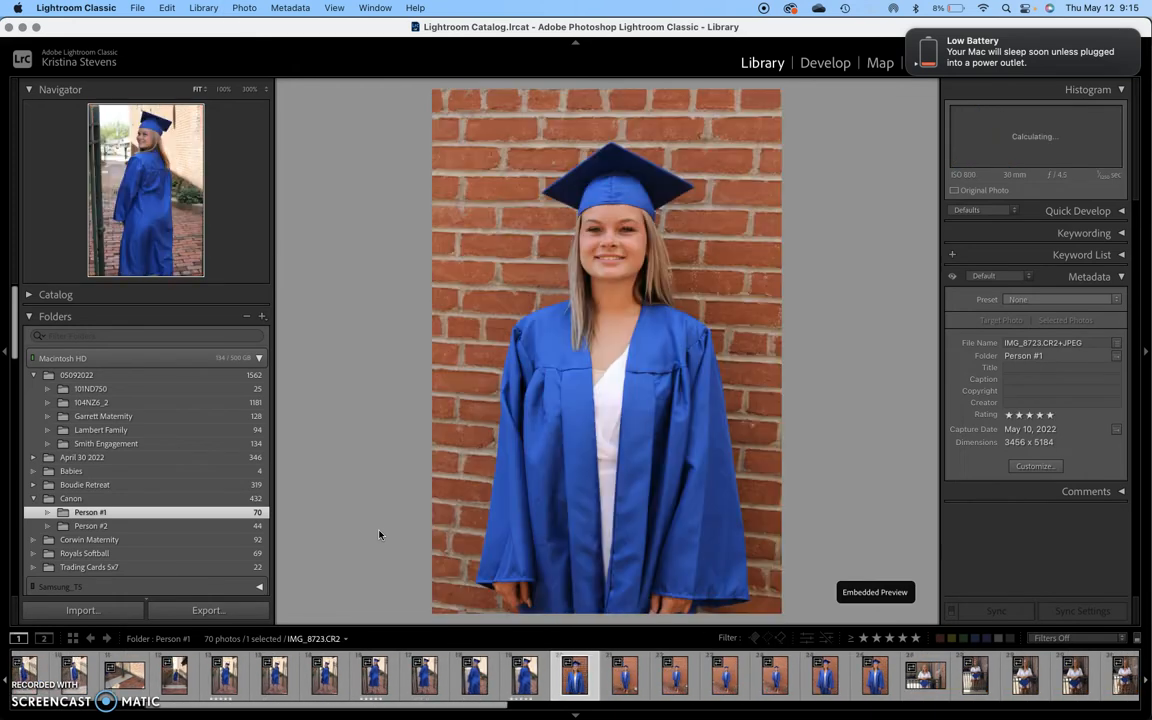
Give a five-star rating to the last cap-and-gown portrait against the brick wall.
key(Right)
key(Right)
key(Right)
key(Right)
key(Right)
key(Right)
key(Right)
key(5)
Give a five-star rating to two white-romper shots at the railing with the blue cap, including IMG_8733.
key(Left)
key(Right)
key(Right)
key(5)
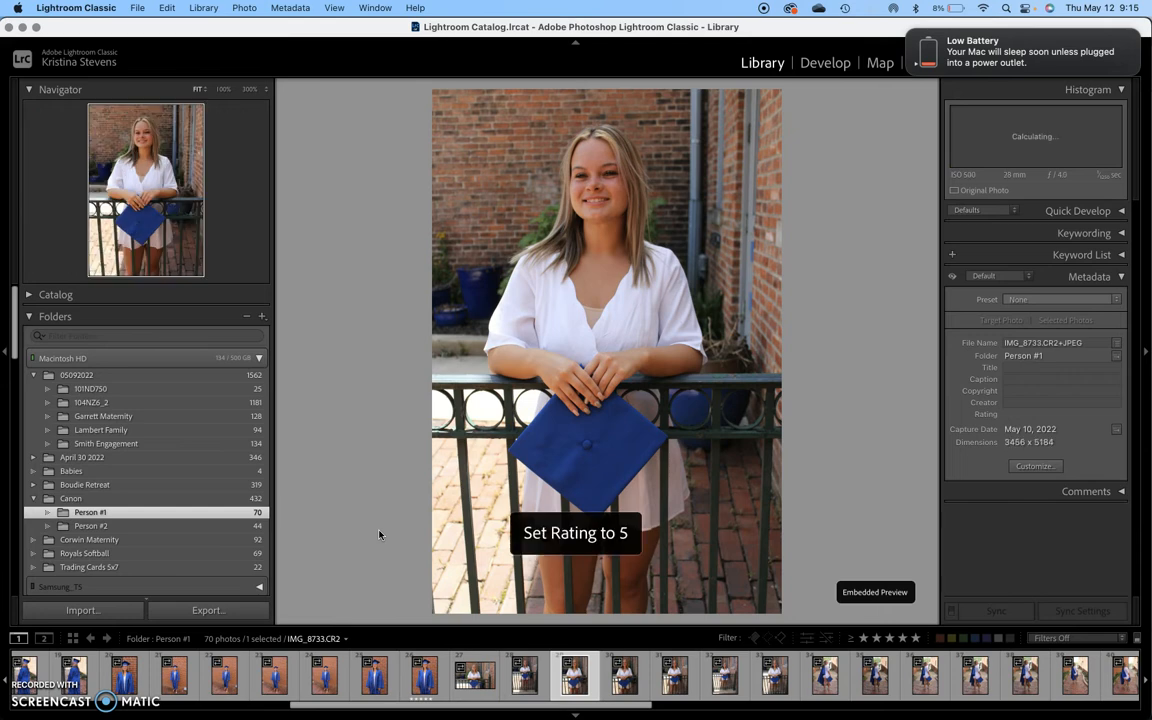
key(Right)
key(Right)
key(Right)
key(Right)
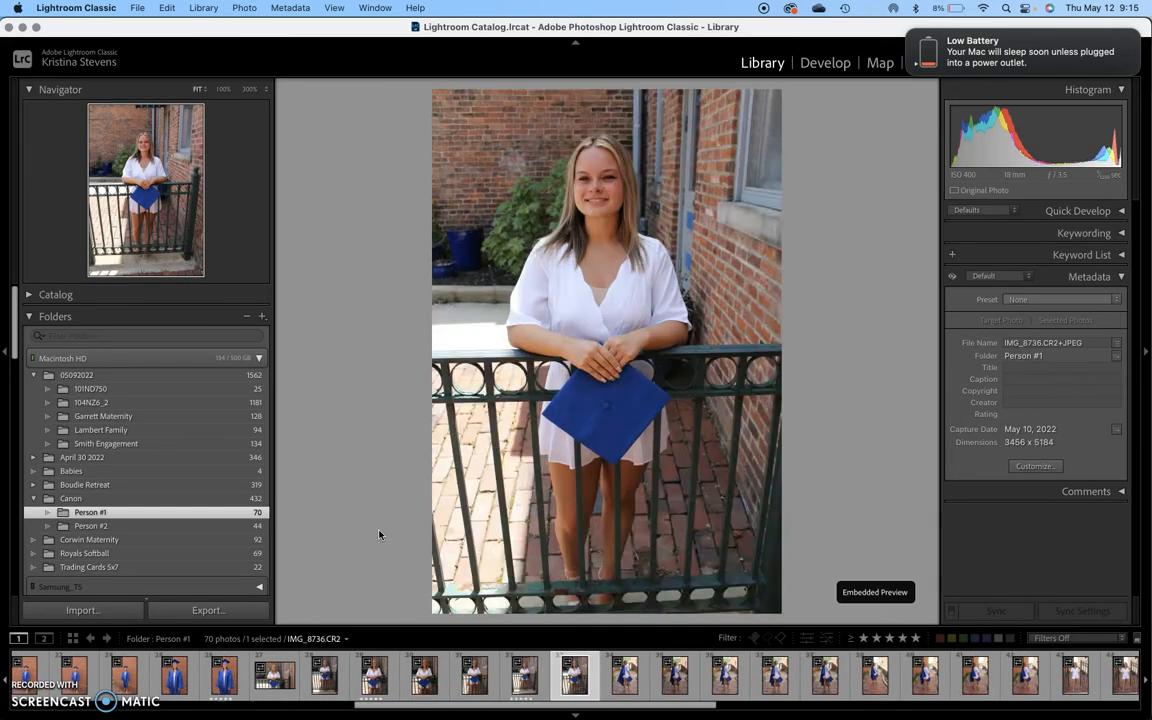
Give a five-star rating to two alley shots of the woman with her gown over her shoulder and cap in hand.
key(Right)
key(Right)
key(5)
key(Right)
key(Right)
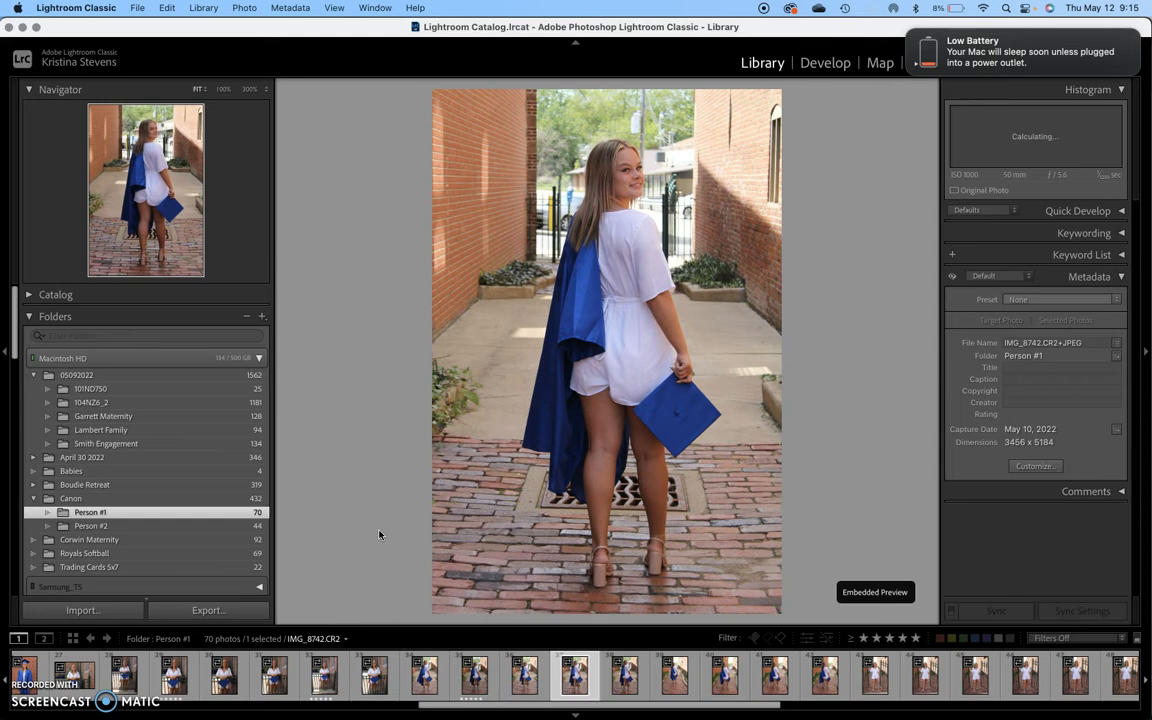
key(Right)
Give a five-star rating to two front-facing white-romper shots between the open gates.
key(Right)
key(Right)
key(Right)
key(Right)
key(Right)
key(Right)
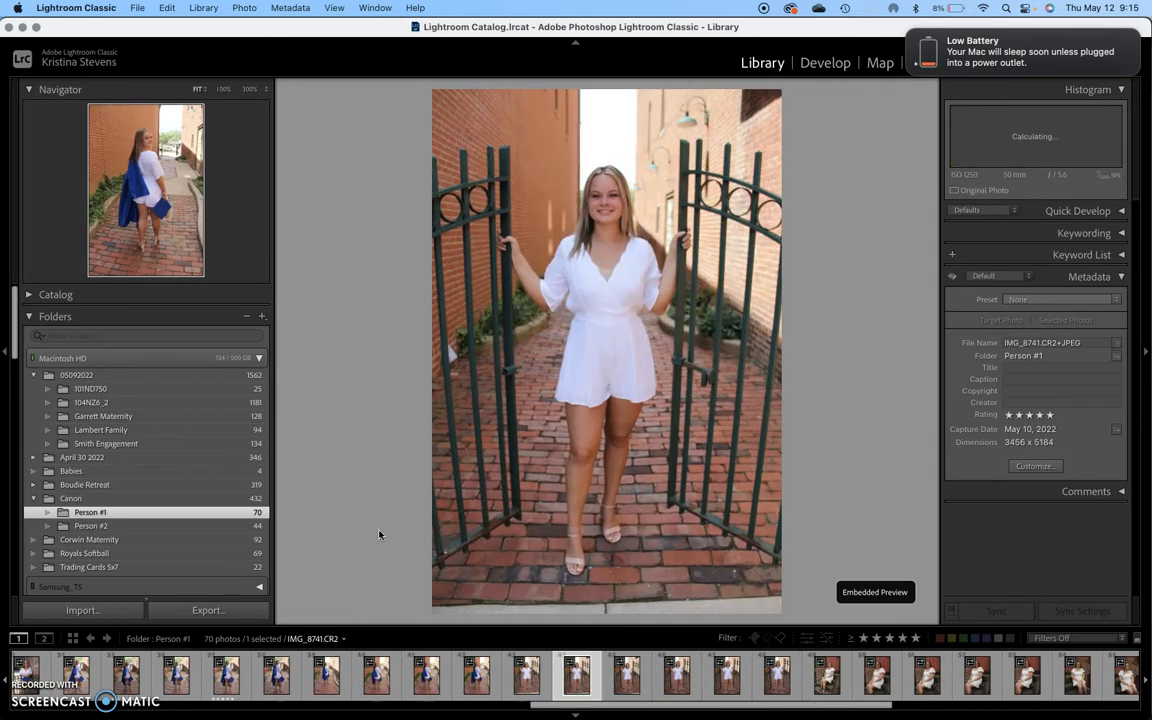
key(5)
key(Right)
key(Right)
key(Right)
key(Right)
Look through the seated white-dress photos in Person #1 and return to the last white-romper gate shot.
key(Right)
key(Right)
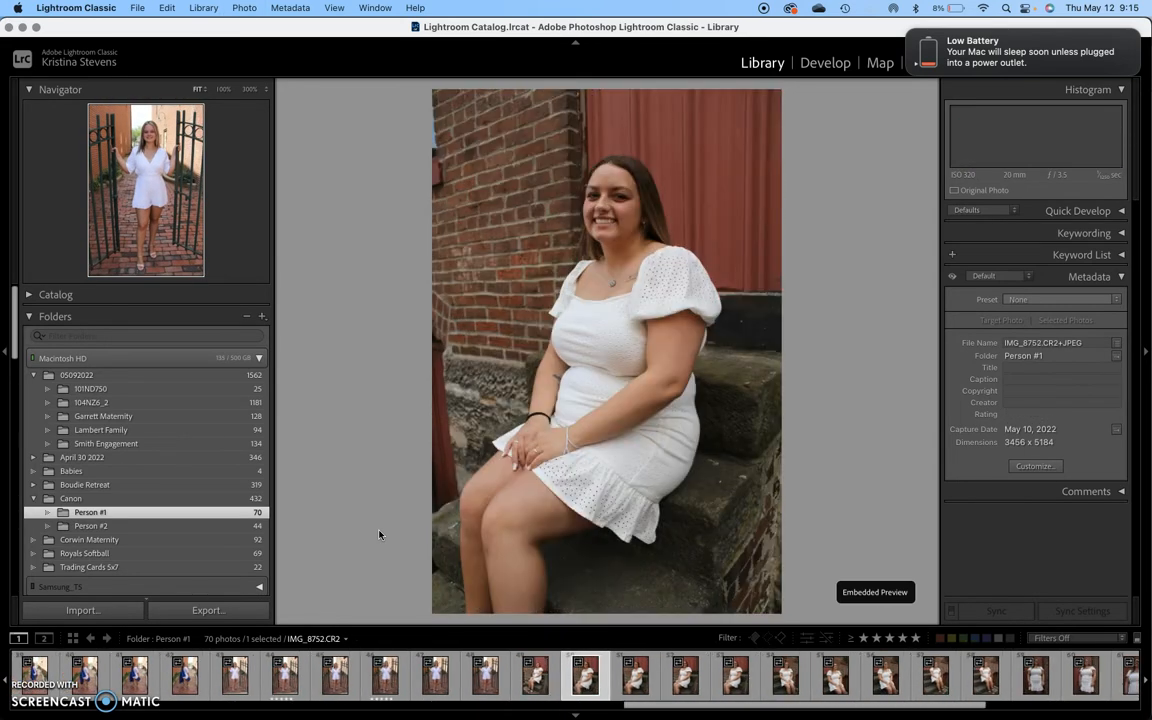
key(Right)
key(Right)
key(Right)
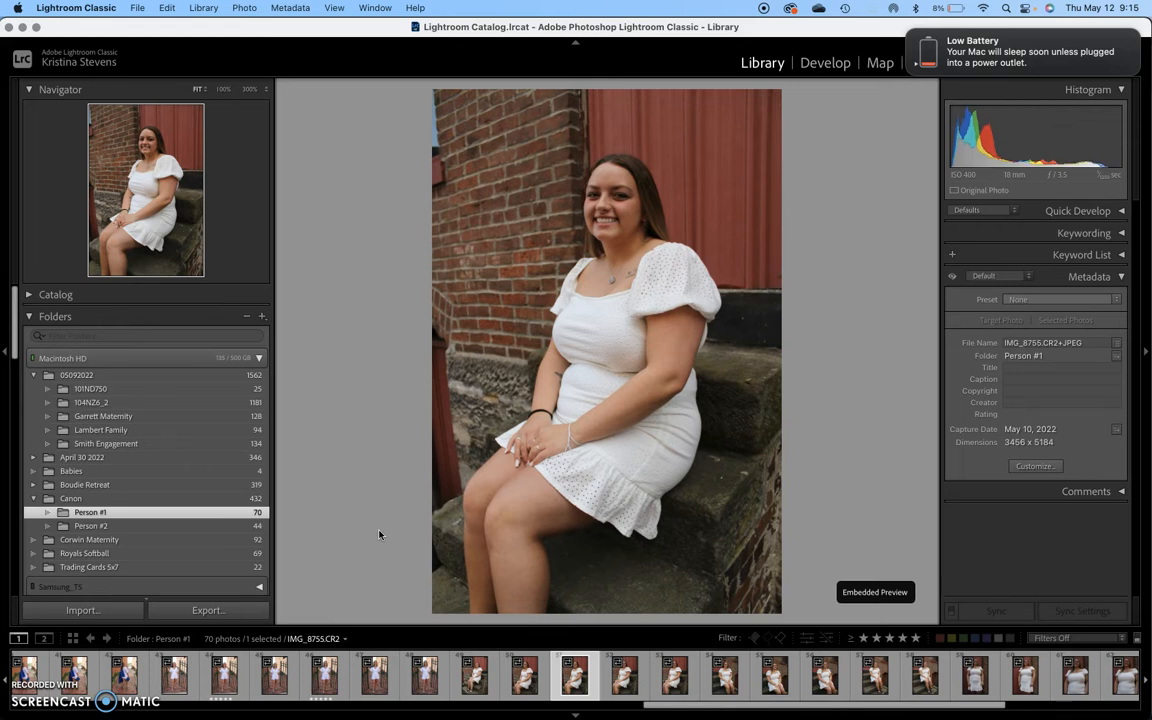
key(Left)
key(Left)
key(Left)
key(Left)
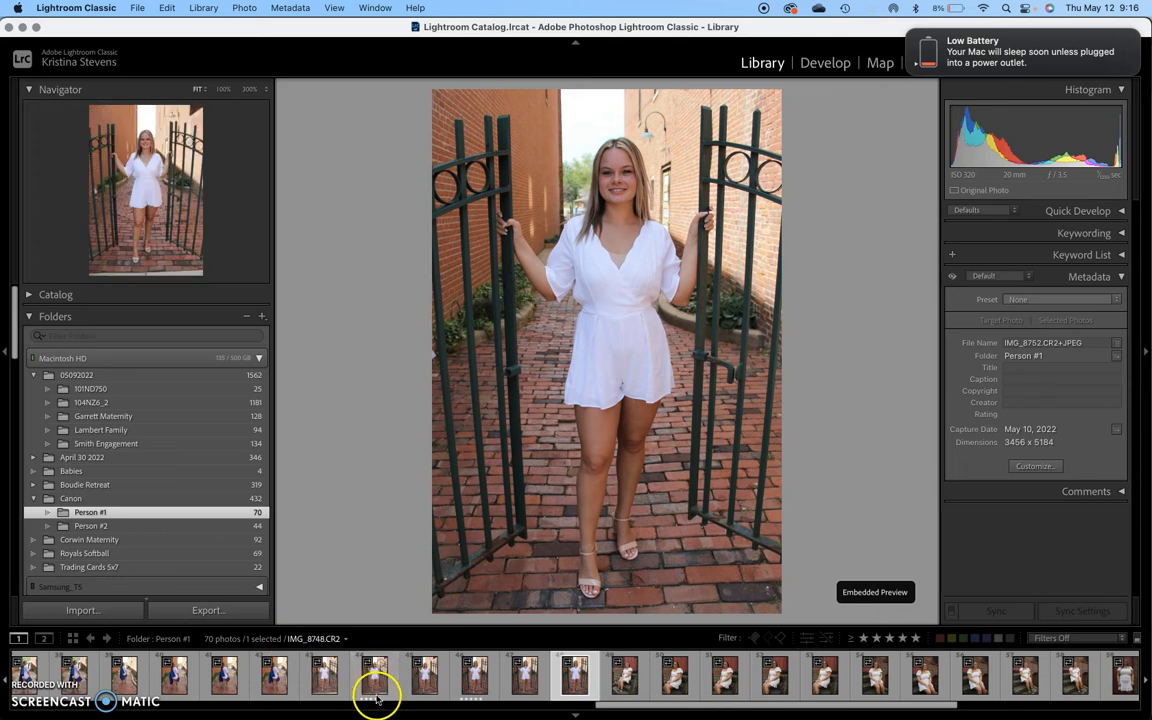
Review the star ratings along the filmstrip and select the five-star over-the-shoulder gown shot.
click(475, 704)
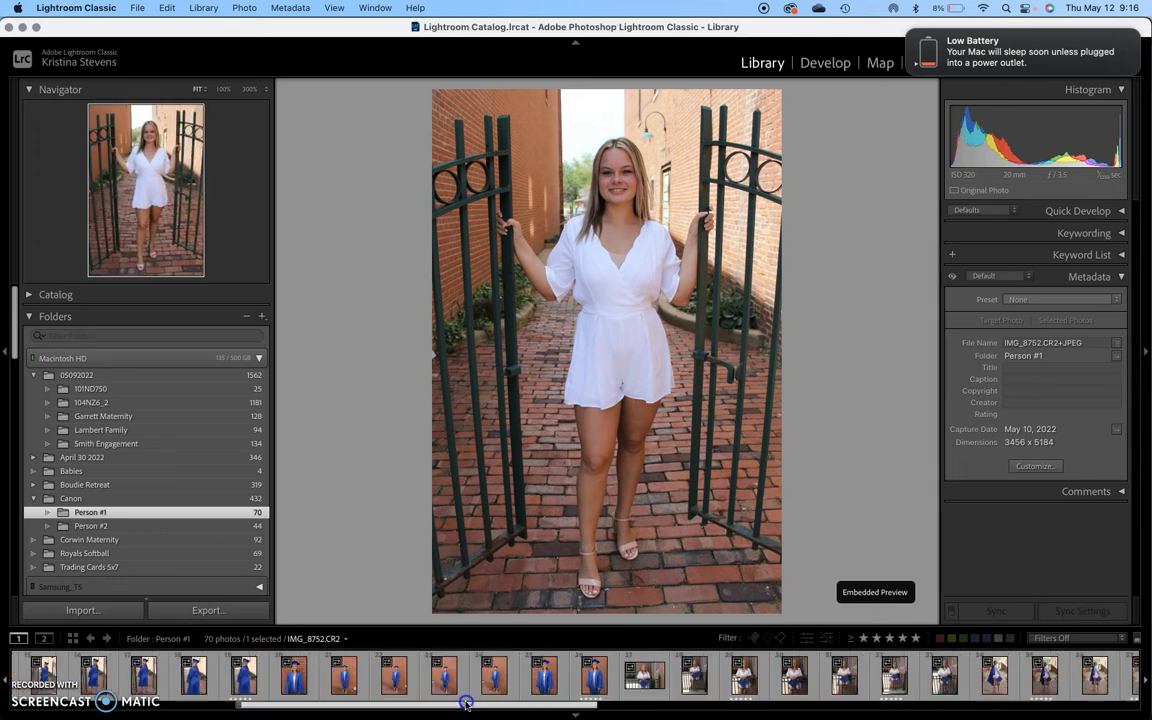
drag(481, 704, 448, 704)
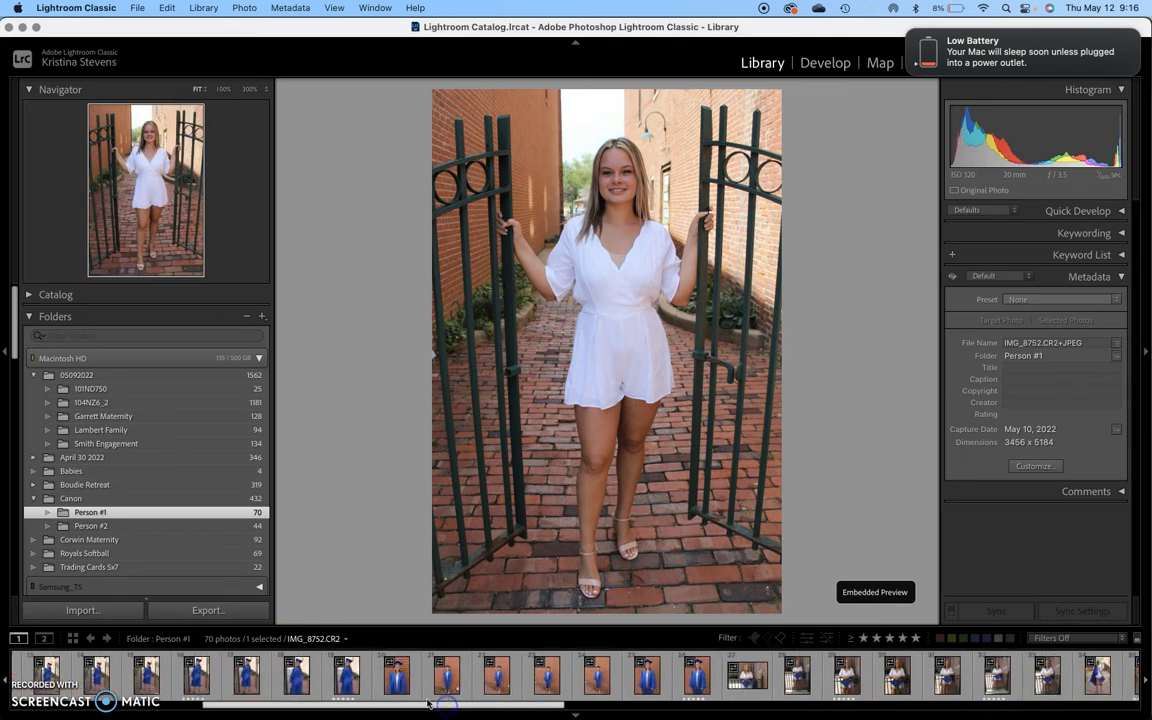
click(350, 684)
key(4)
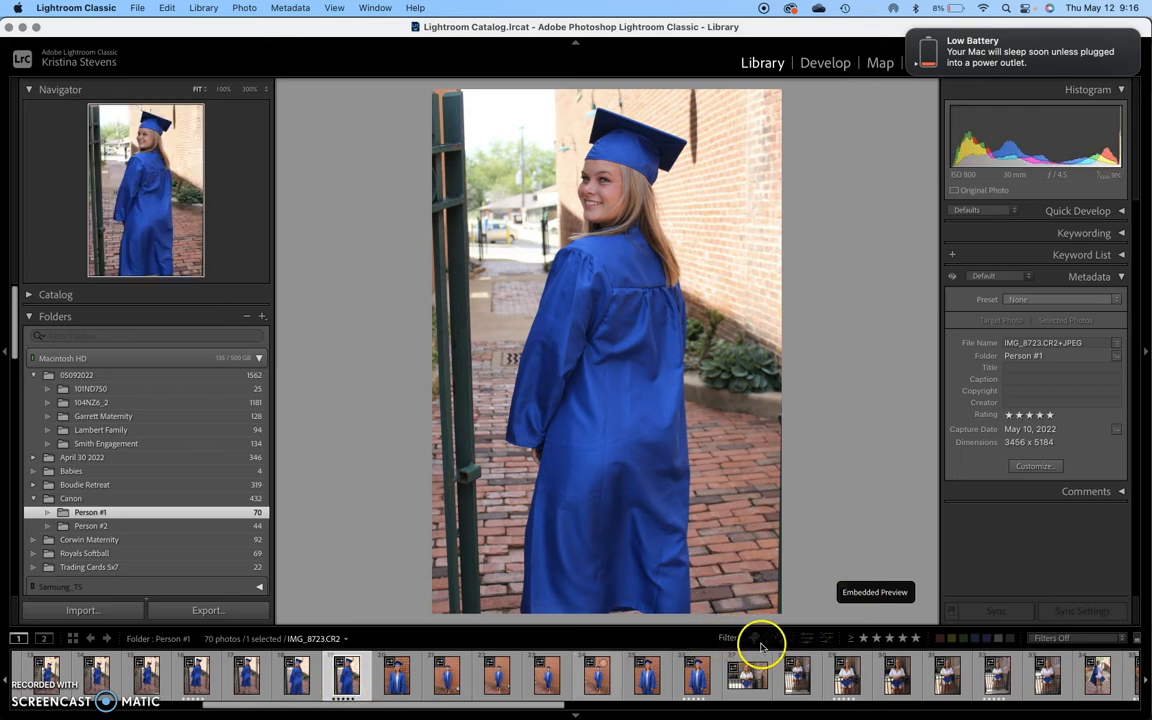
Filter the Person #1 photos to a rating equal to five stars.
click(851, 638)
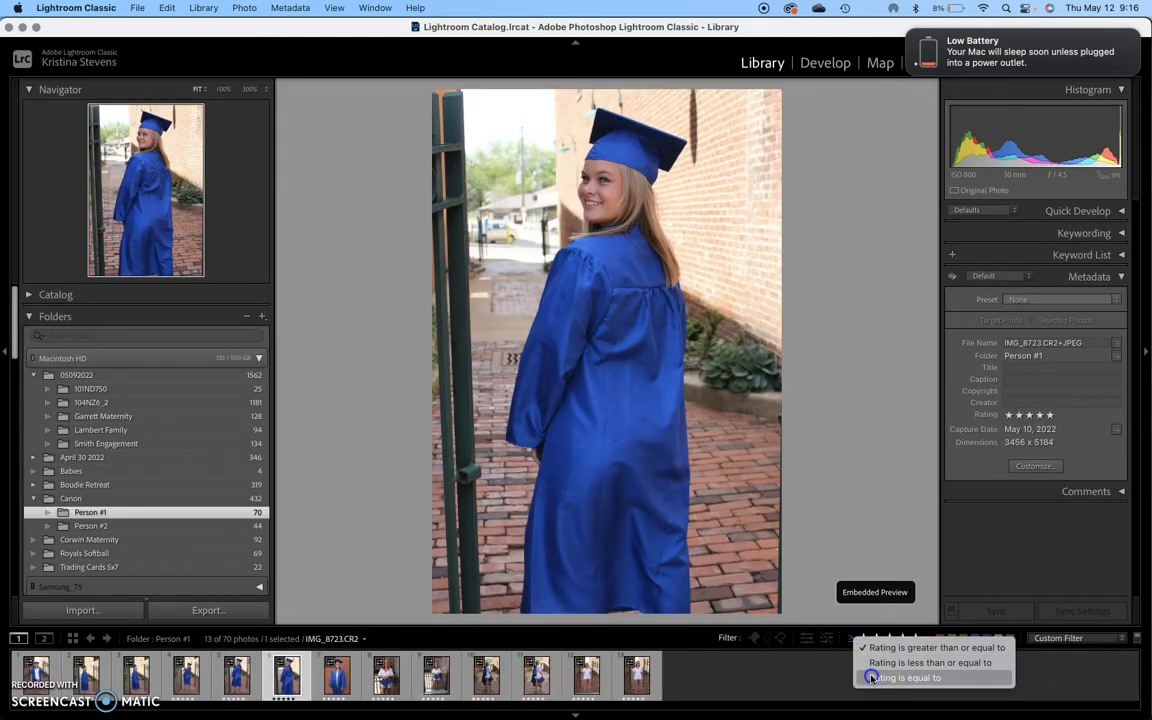
click(871, 678)
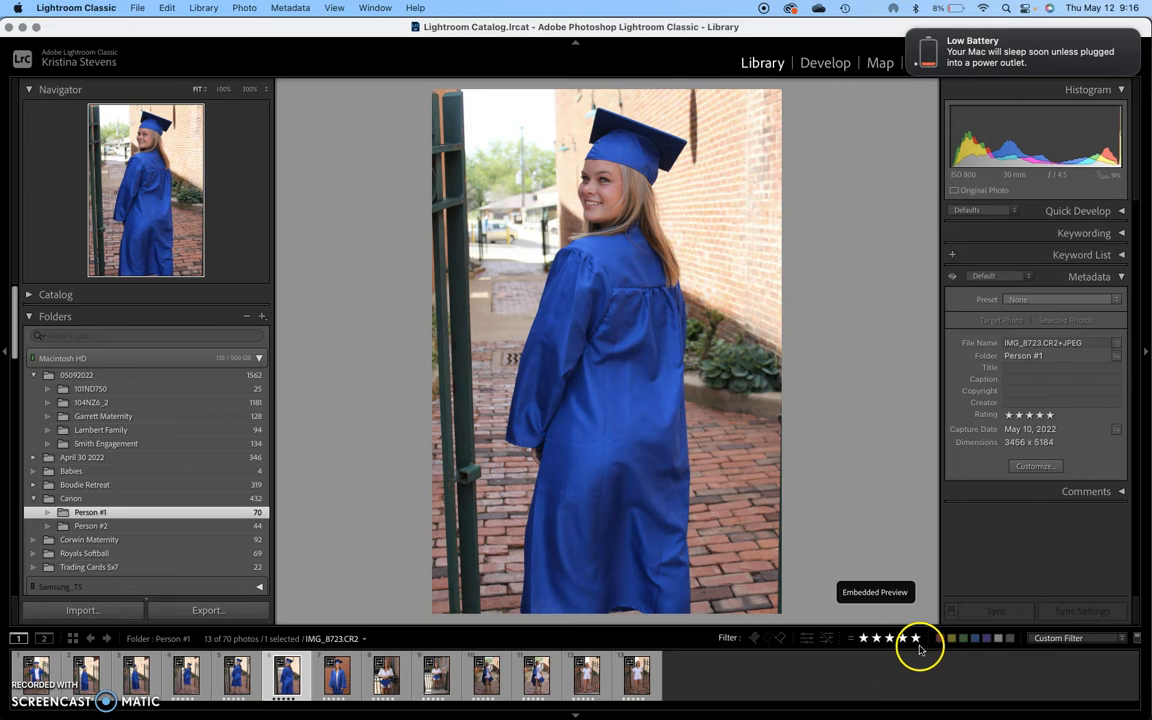
click(916, 637)
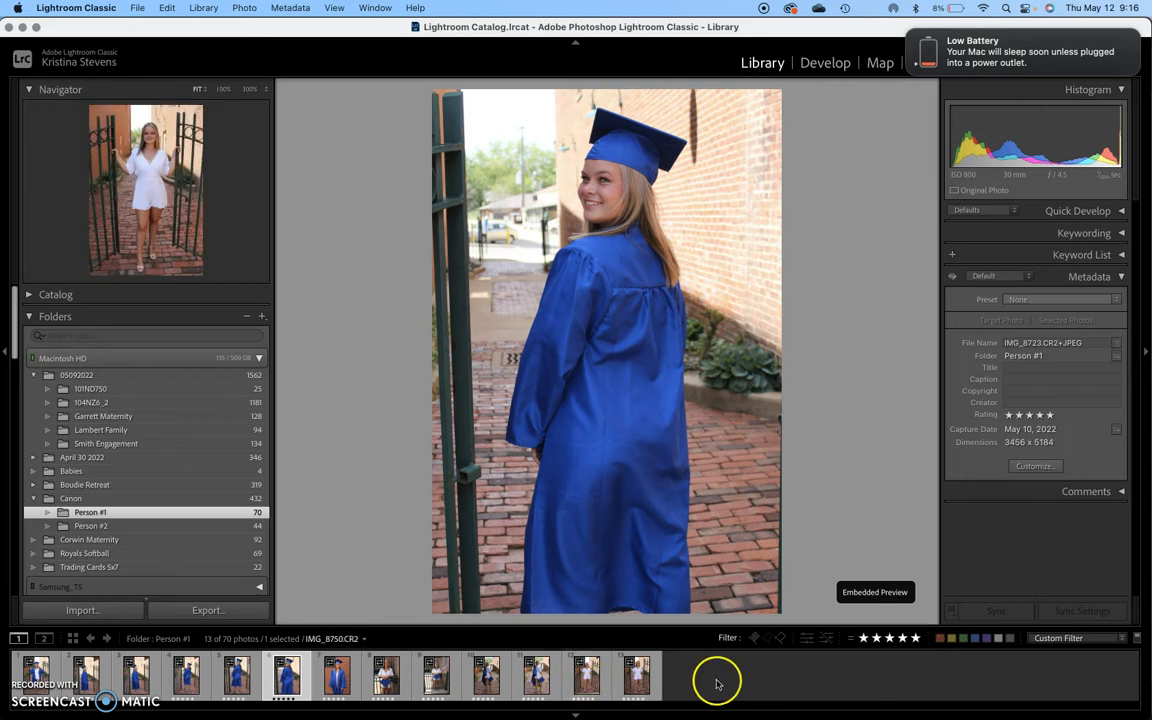
Select all 13 filtered five-star photos and open the export settings for them.
click(634, 675)
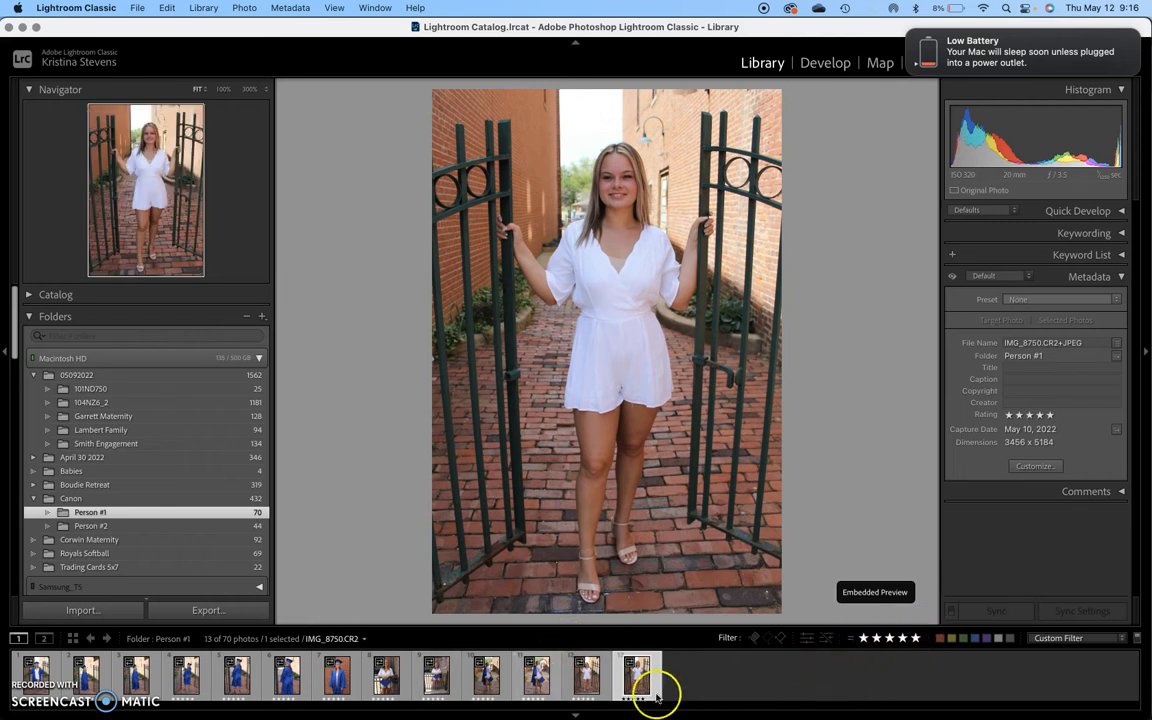
shift+click(35, 668)
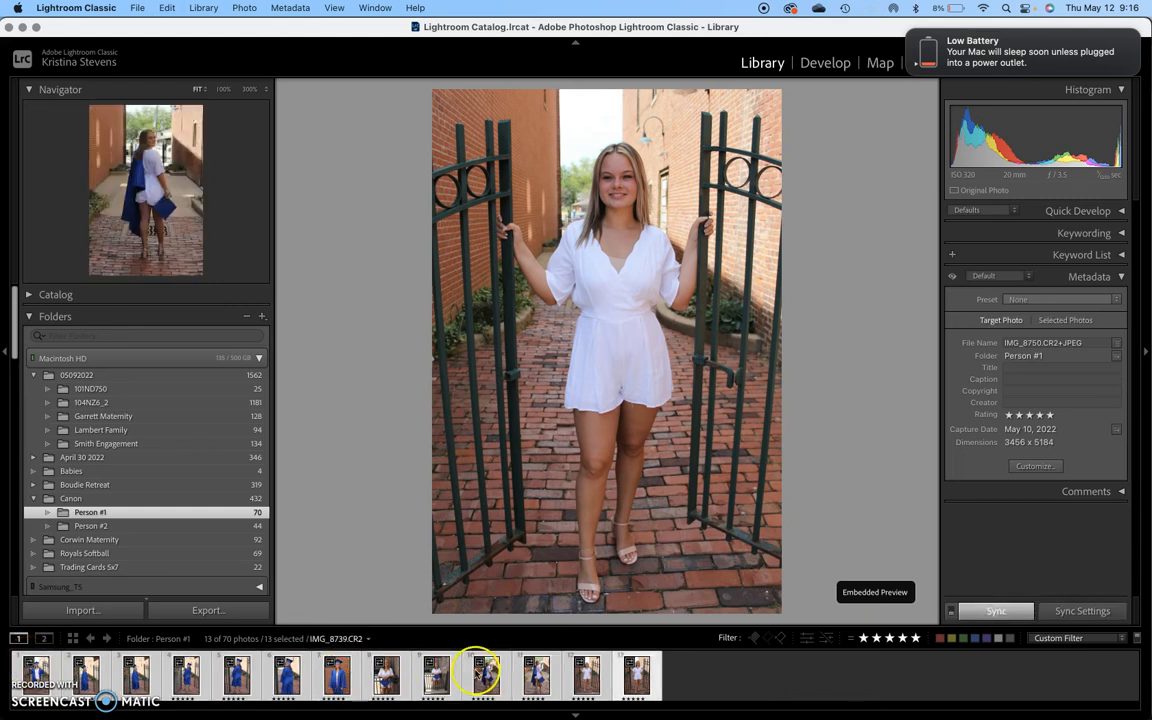
right_click(640, 675)
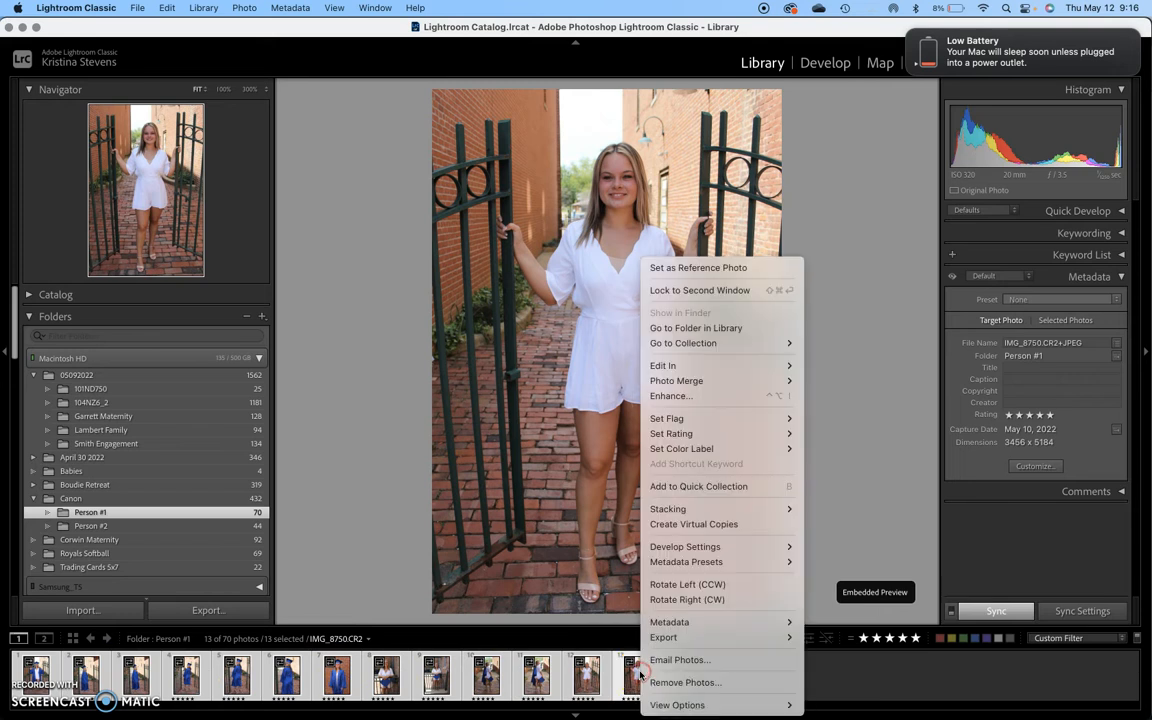
mouse_move(700, 637)
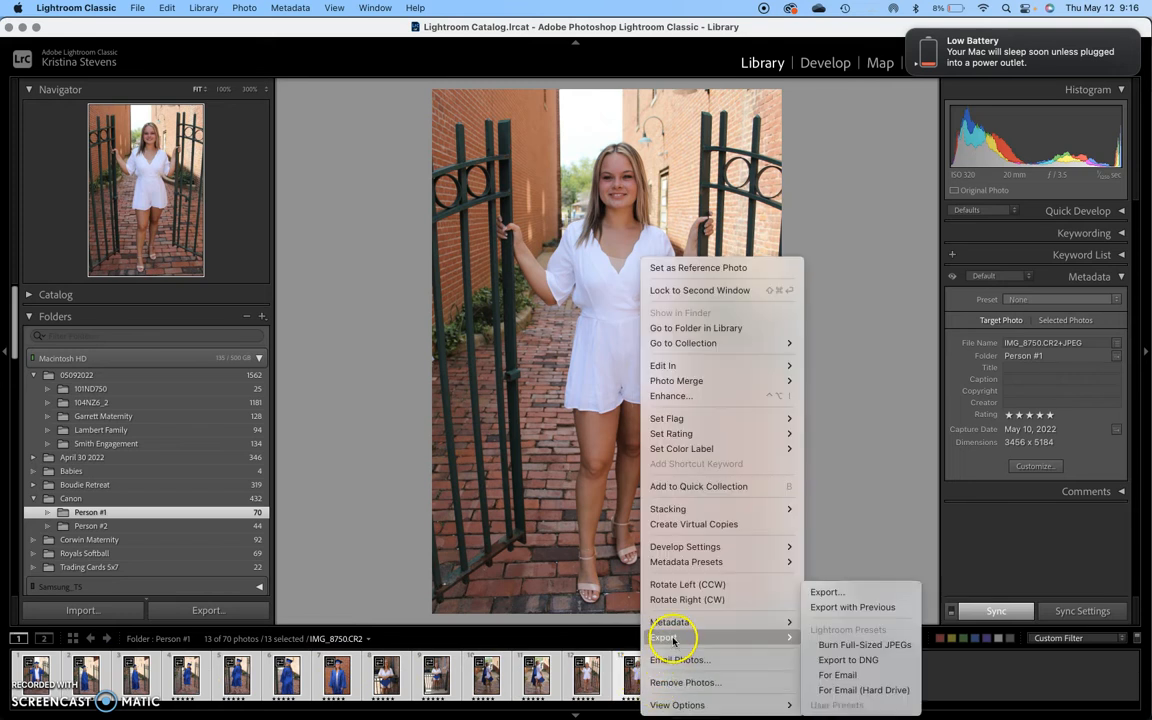
click(883, 593)
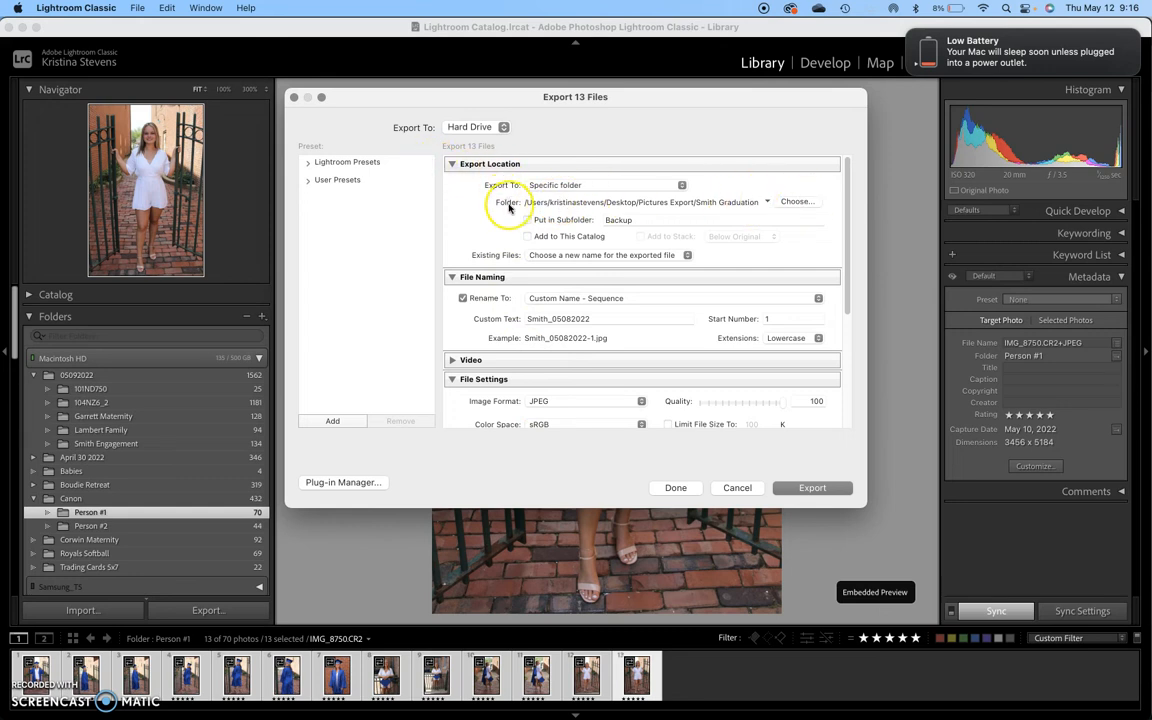
Create a folder named "Person 1" inside the Desktop's Pictures Export folder and choose it as the export destination.
click(776, 202)
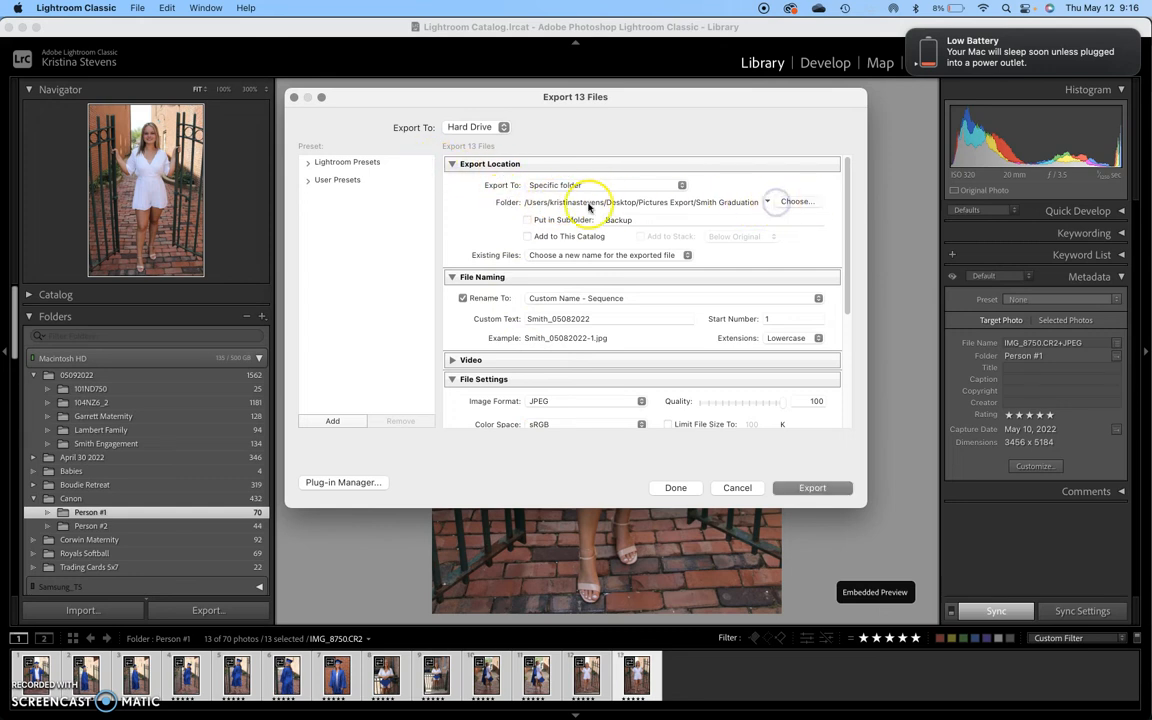
click(347, 177)
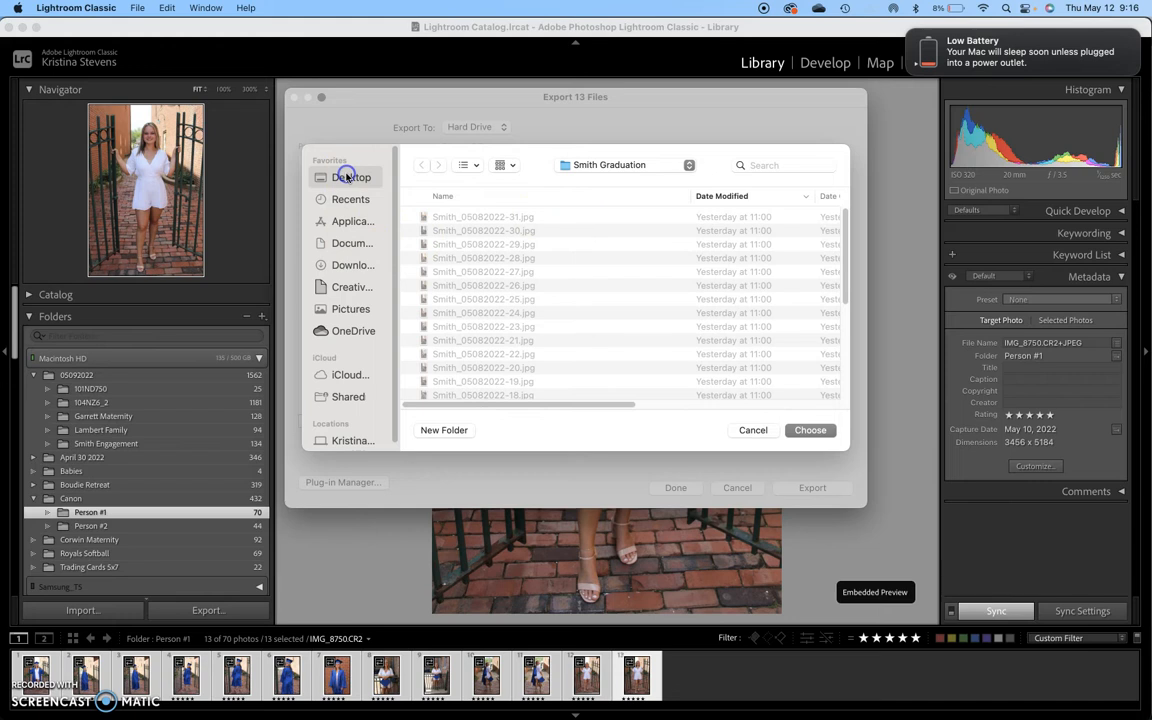
double_click(460, 287)
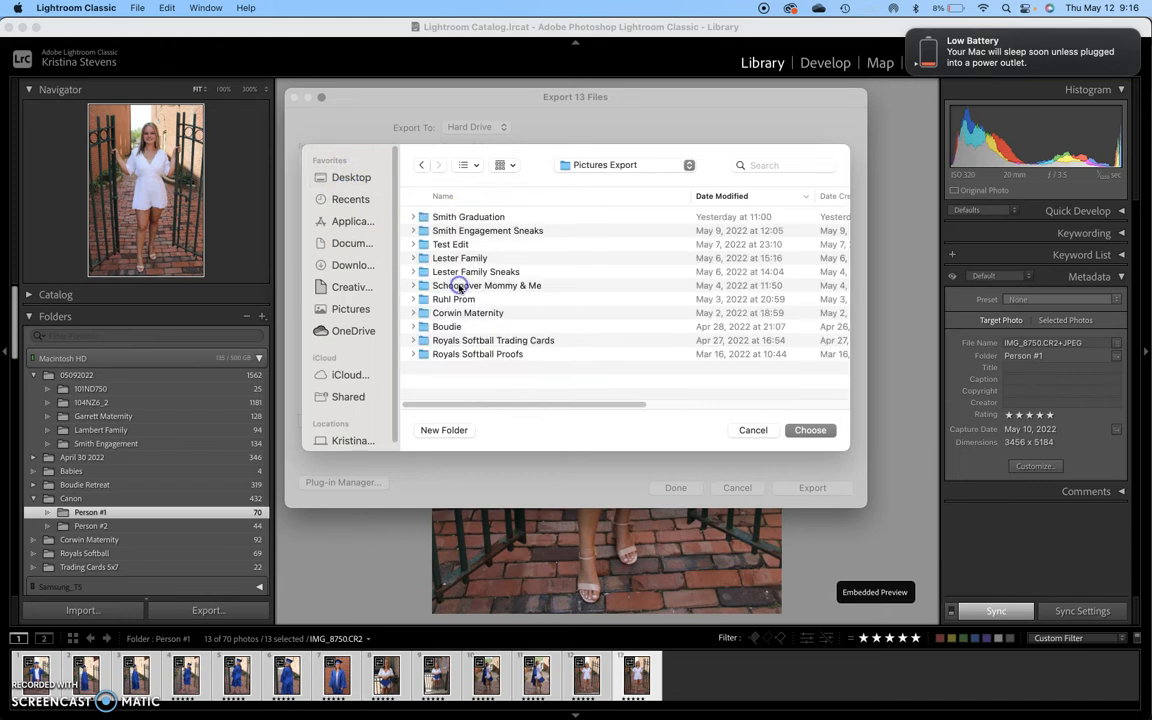
click(444, 430)
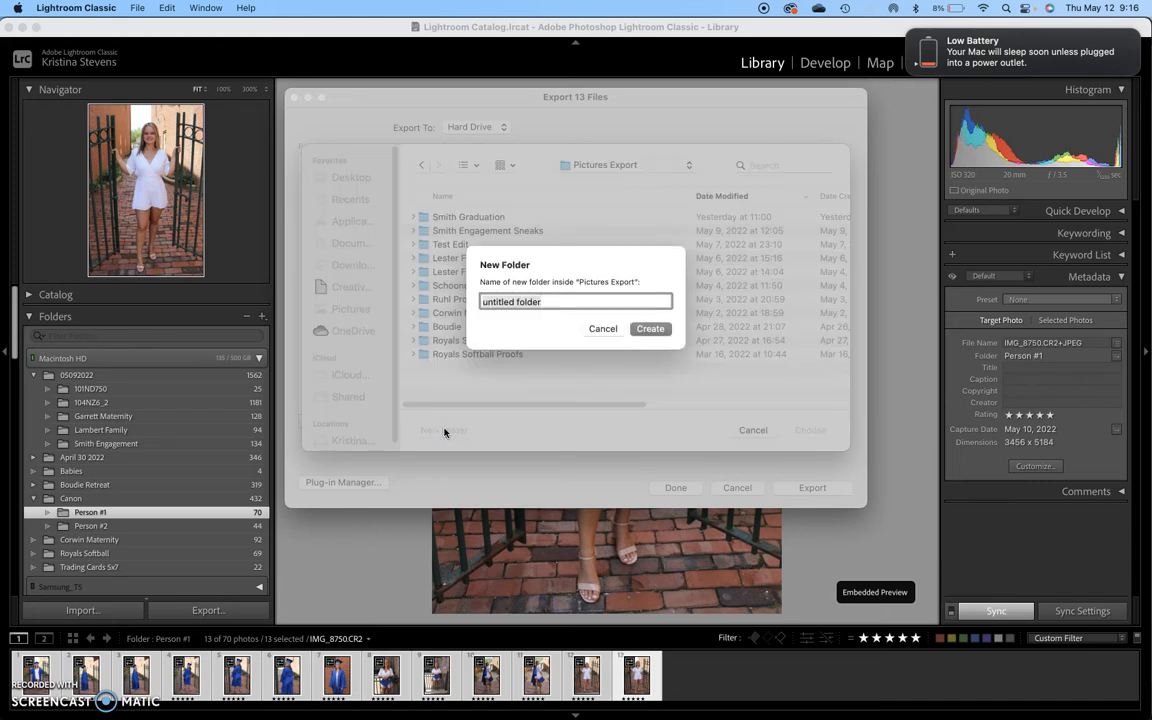
text(Person 1)
key(Return)
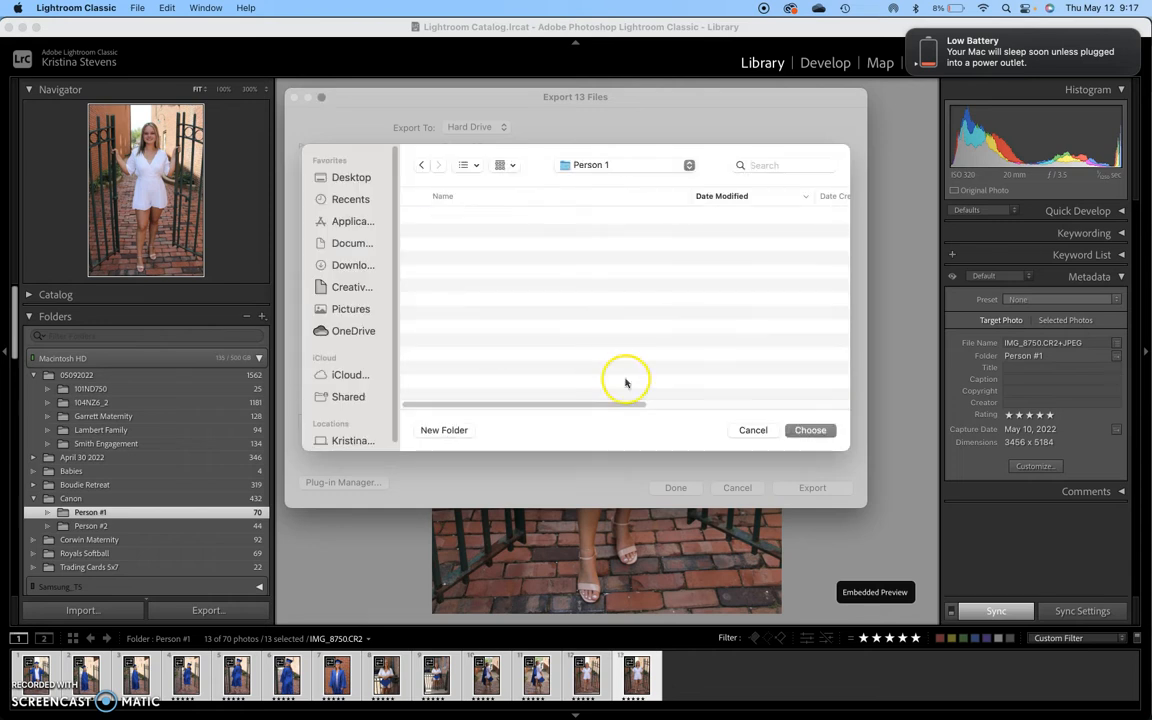
click(805, 430)
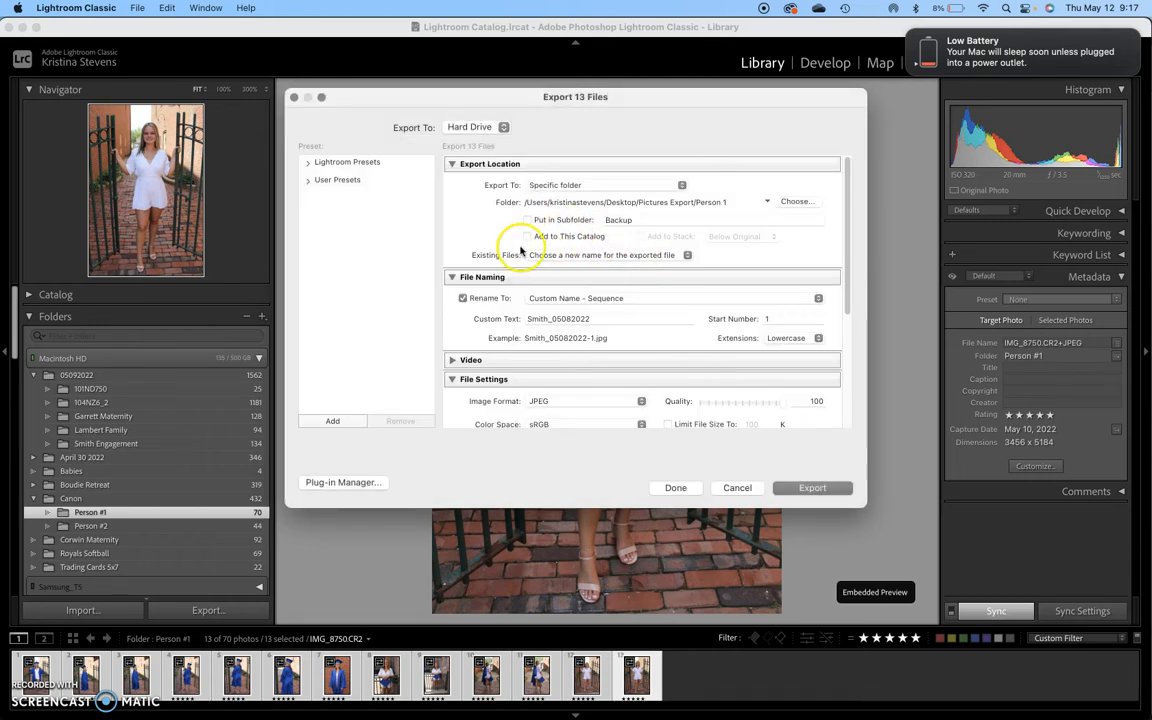
Keep new names for existing files and rename exports with Custom Name - Sequence, using LastNameGrad_05102022 as custom text.
click(579, 257)
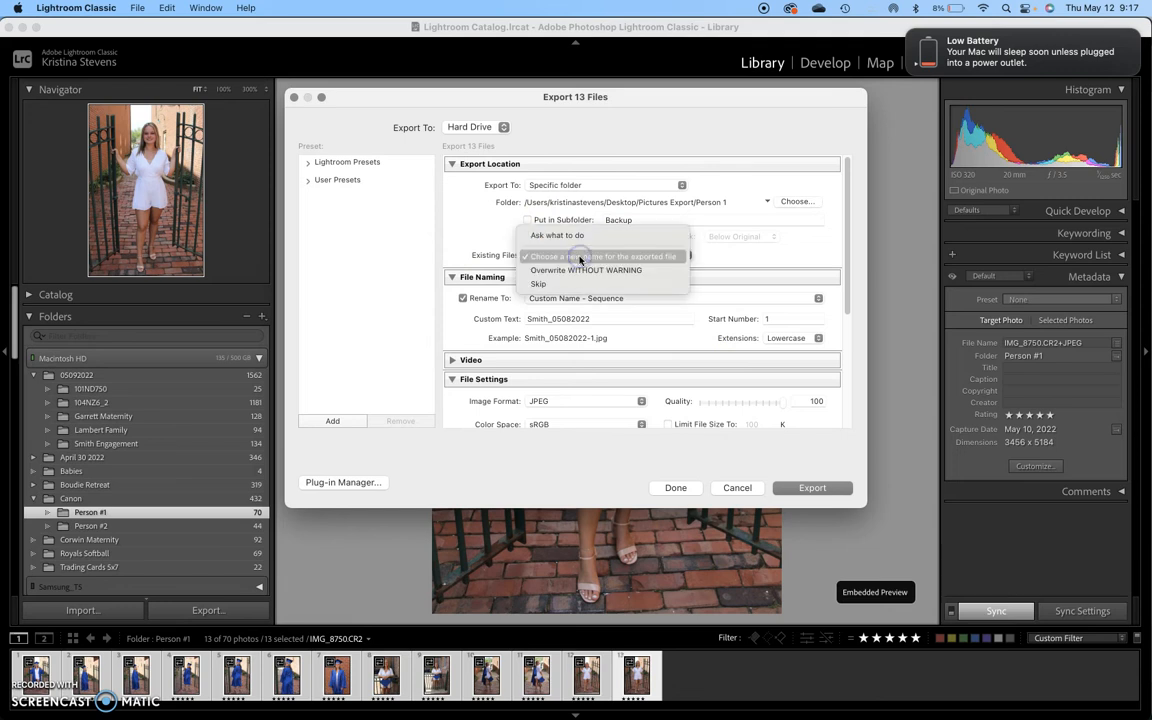
click(669, 260)
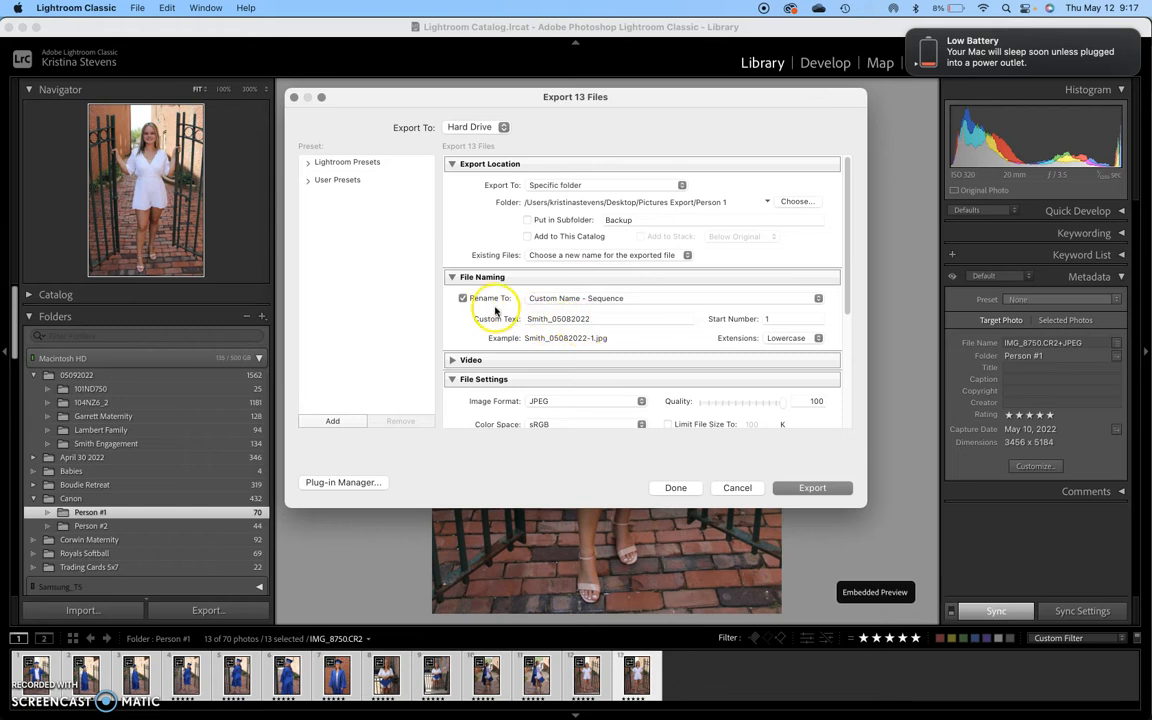
click(463, 298)
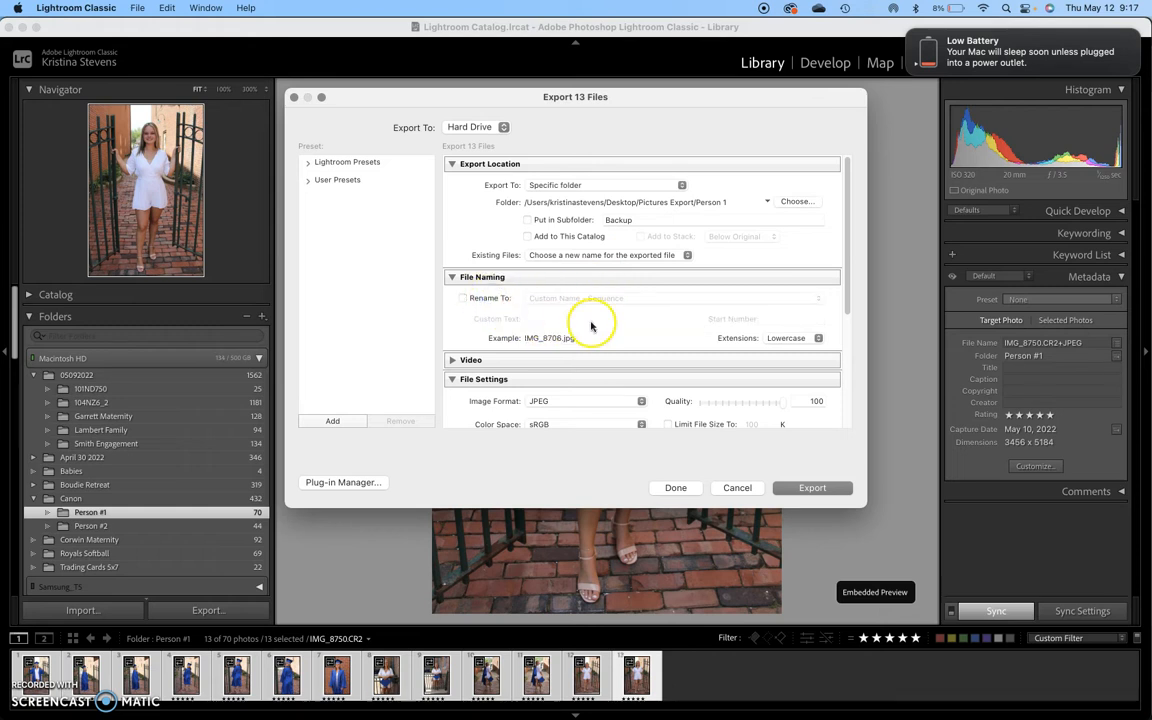
click(490, 298)
click(592, 318)
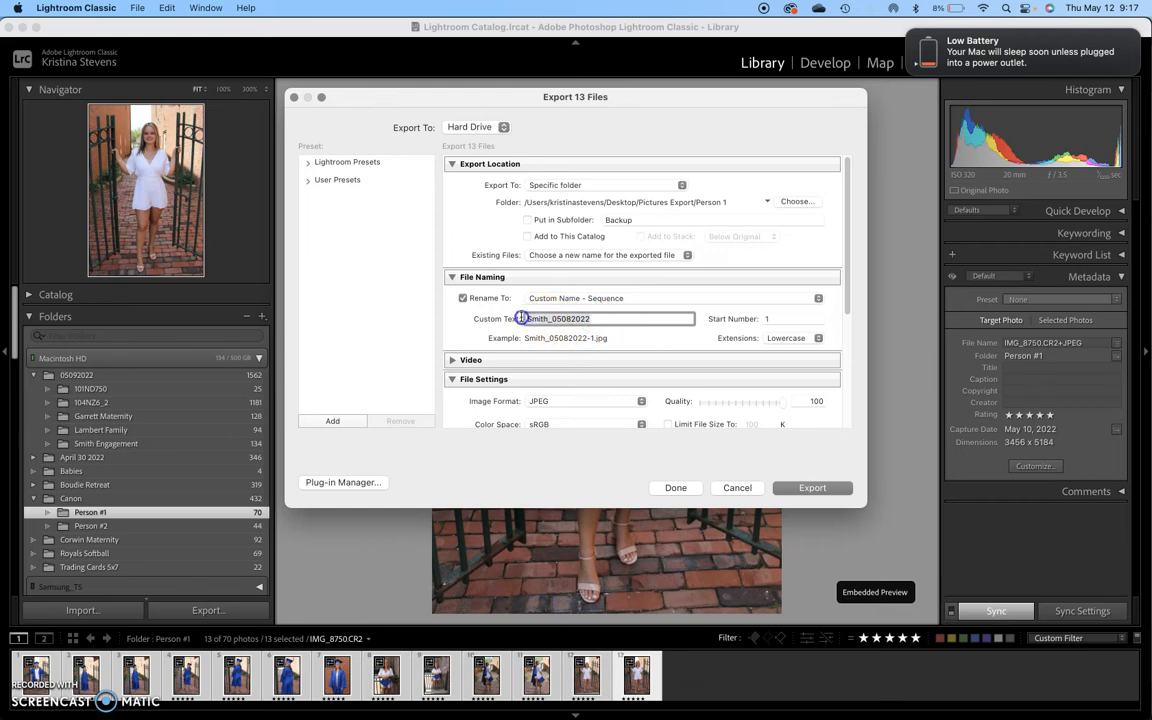
text(LastNameGrad)
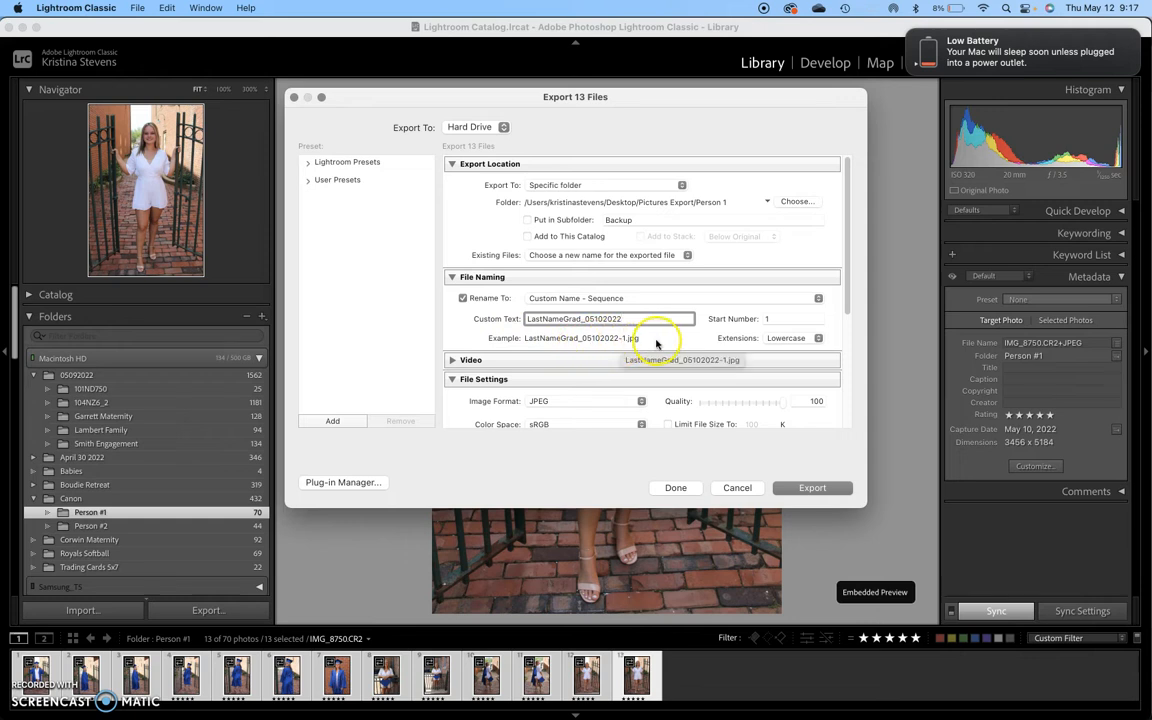
Set the export's image format to JPEG and its color space to sRGB in the file settings.
scroll(690, 357, down, 3)
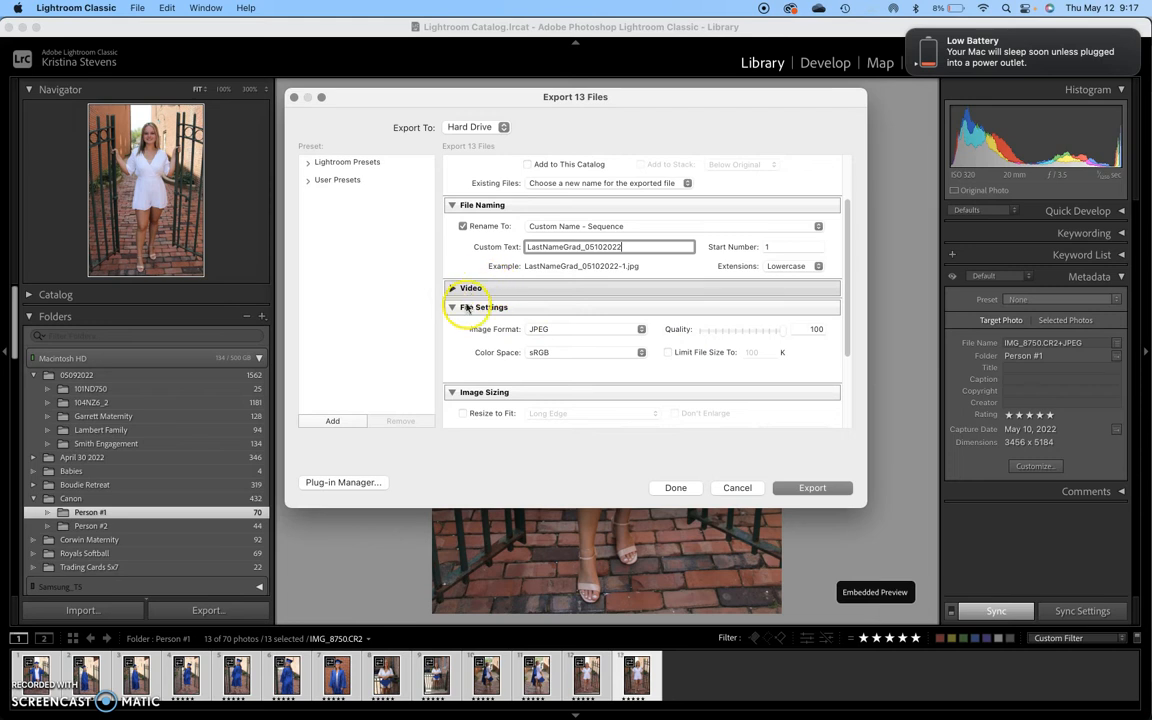
scroll(463, 360, down, 2)
click(565, 275)
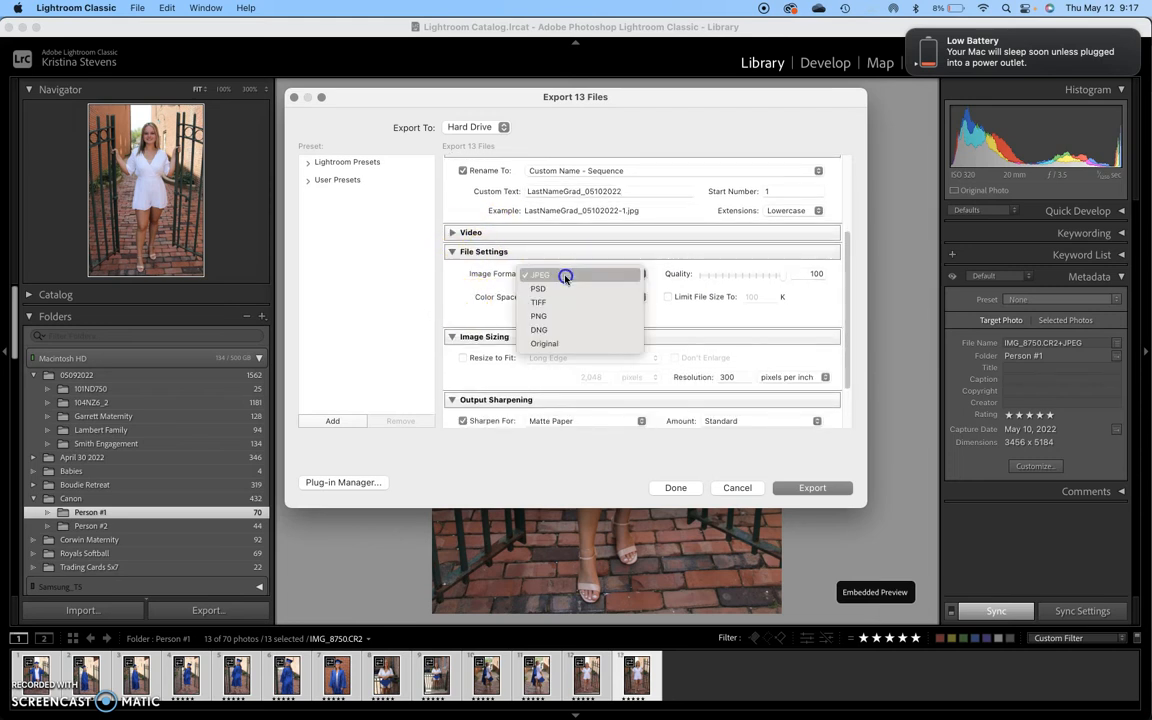
click(565, 276)
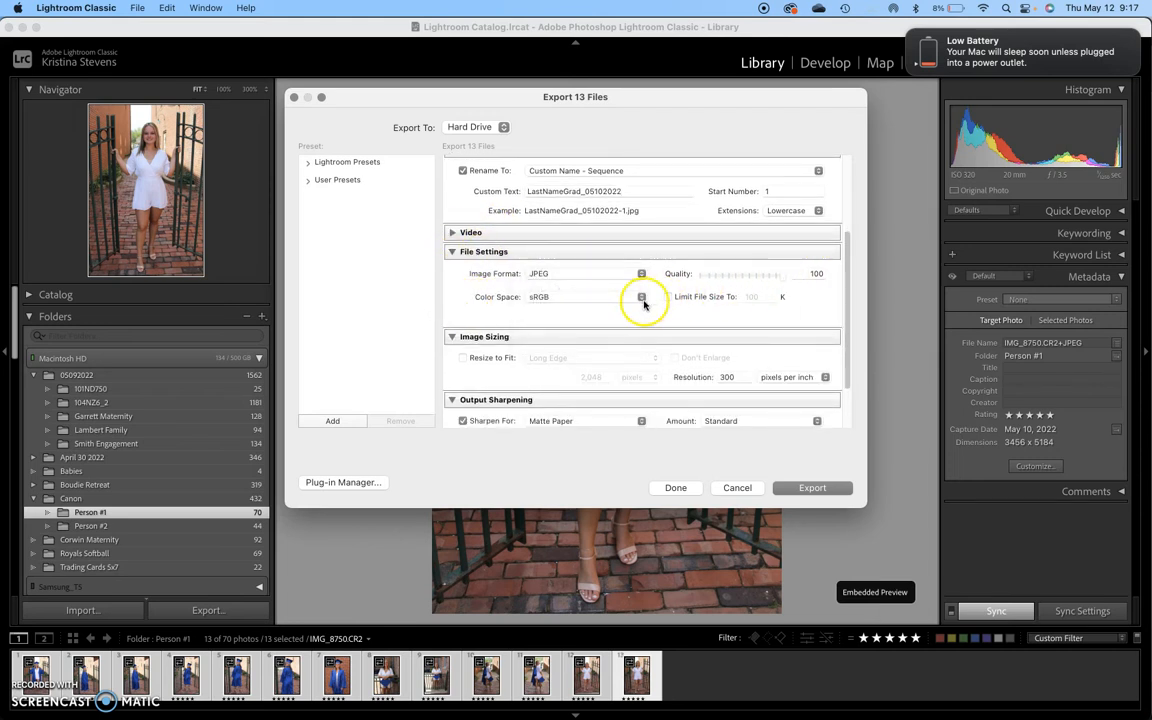
click(594, 298)
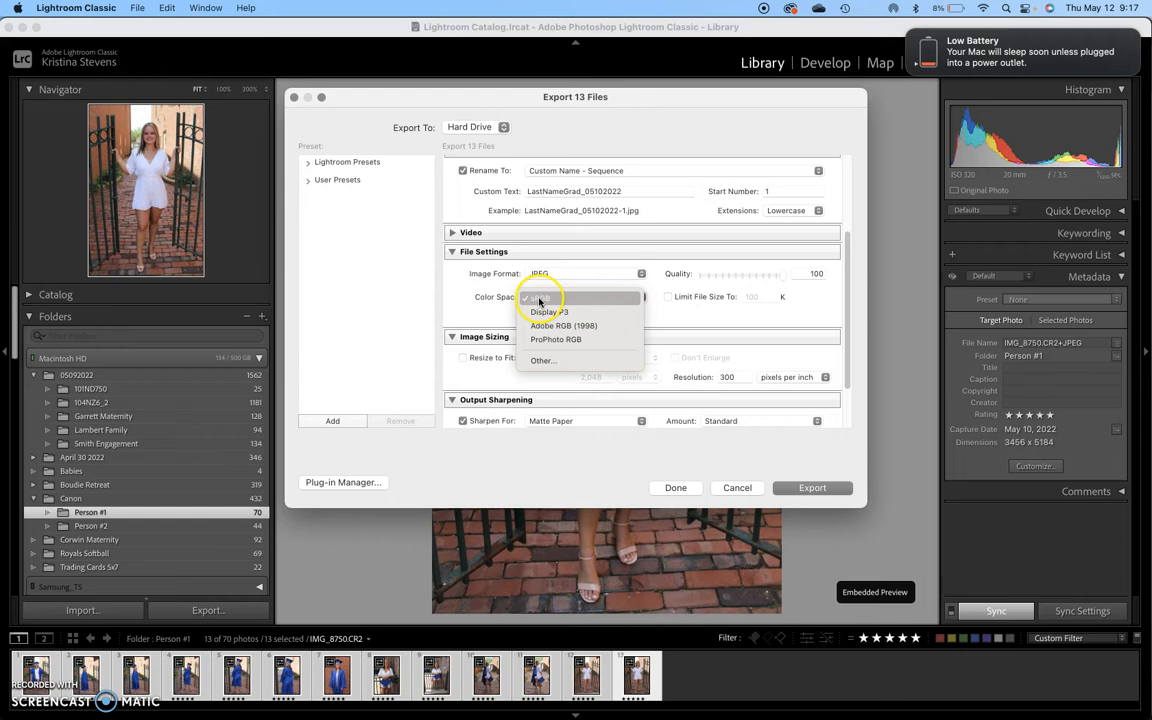
click(540, 299)
Try resizing the exports to a 2,048-pixel long edge at 72 pixels per inch, and return to no resizing at 300 pixels per inch.
scroll(629, 326, down, 3)
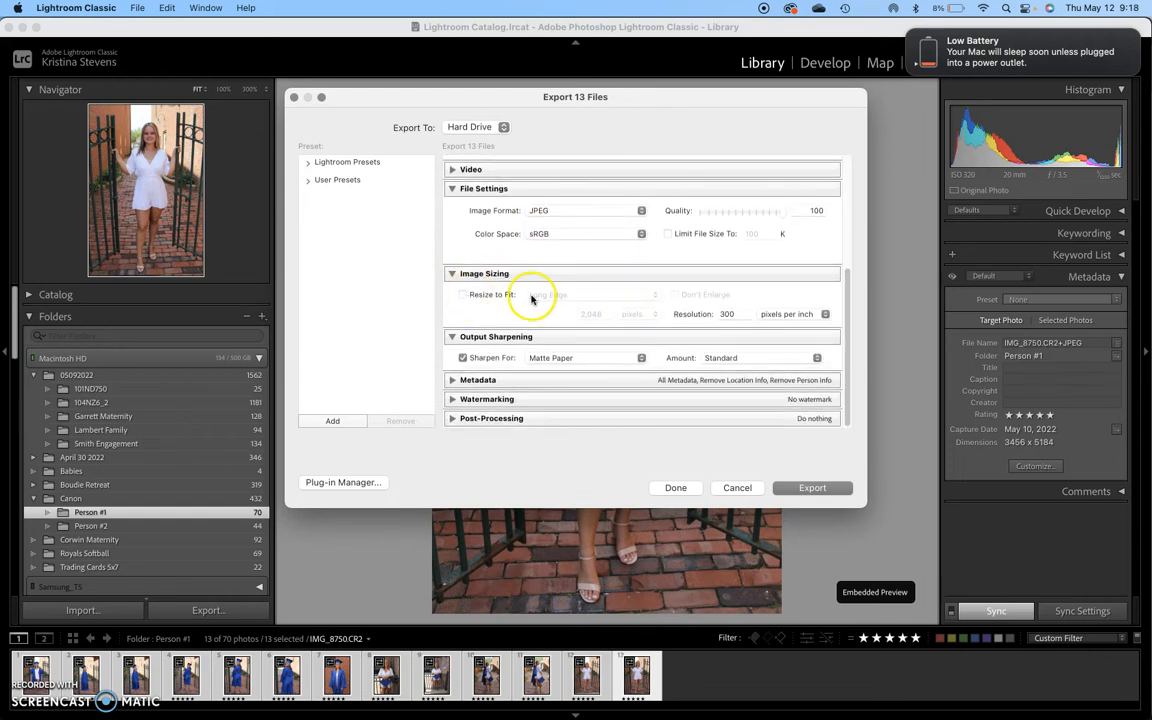
click(464, 295)
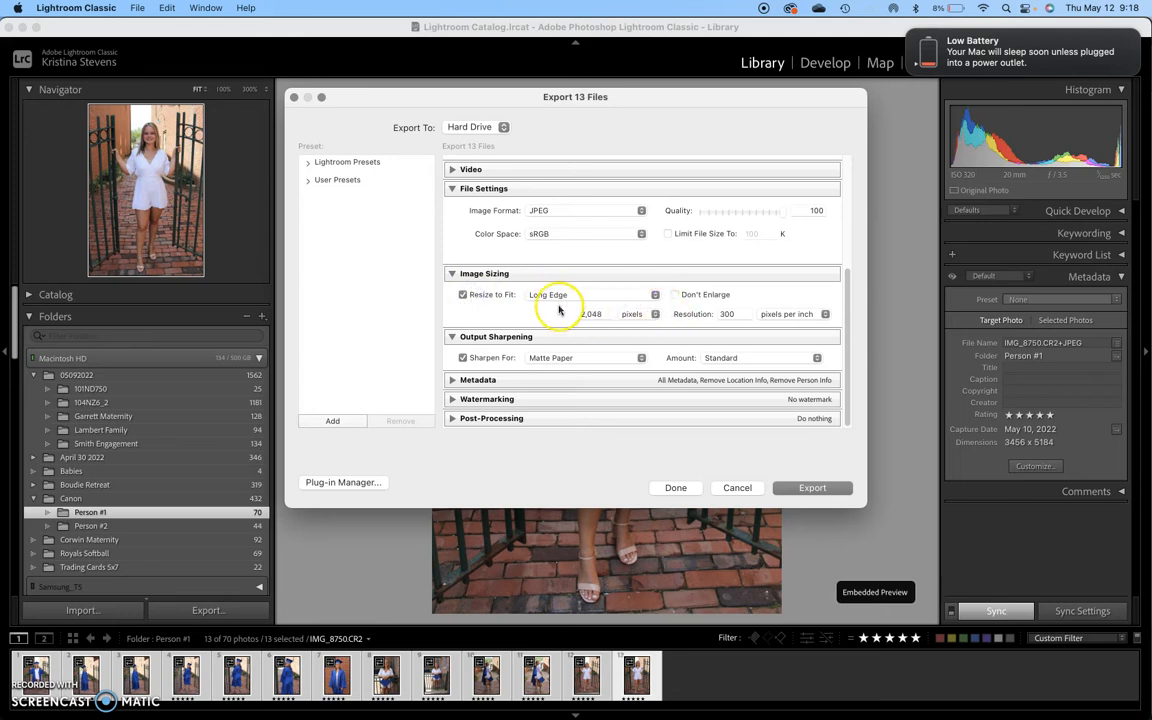
click(496, 297)
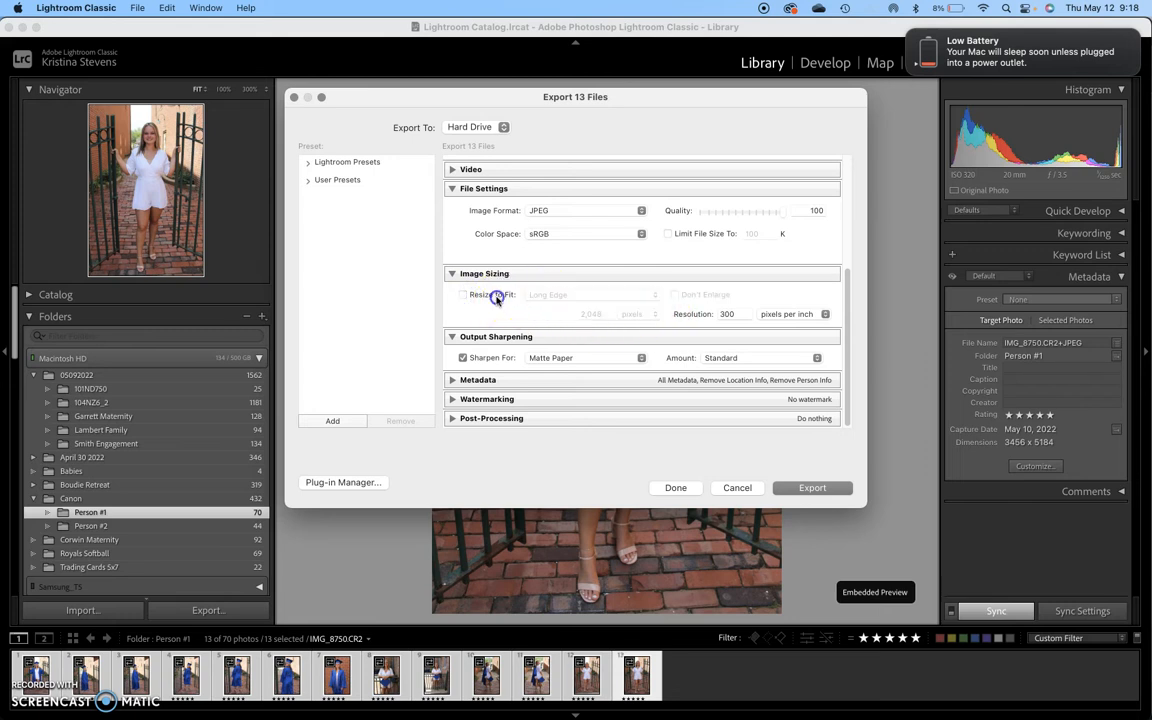
click(737, 315)
click(478, 295)
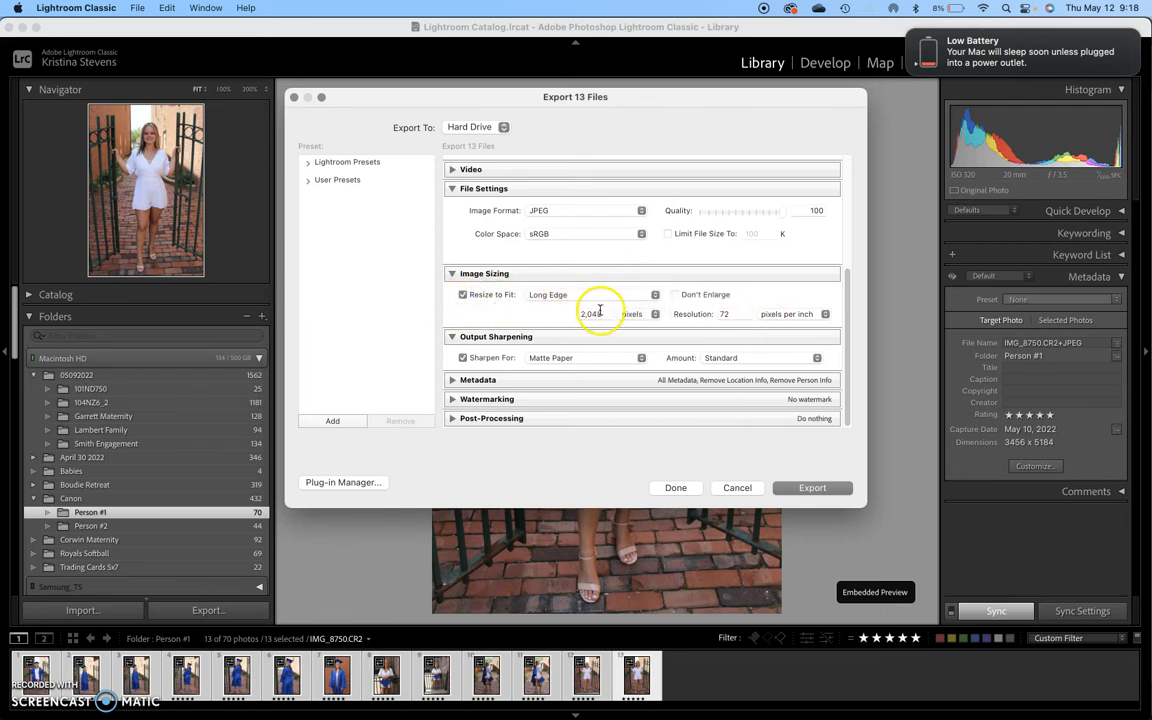
click(481, 296)
click(730, 315)
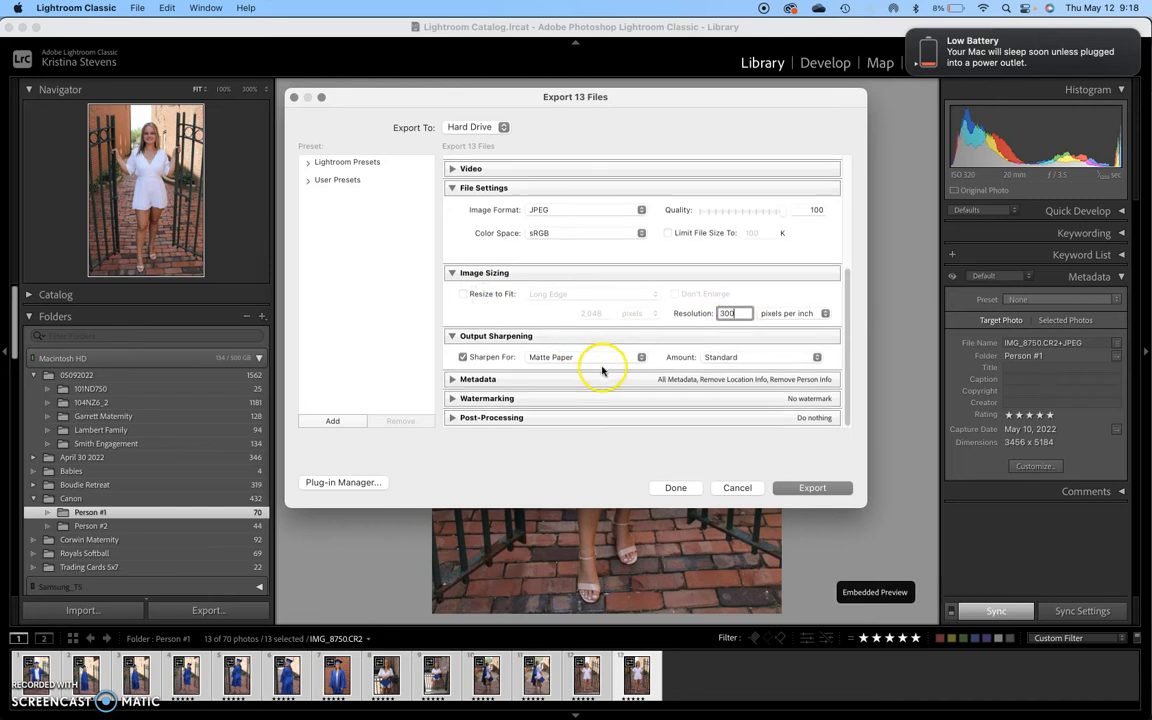
Try web output settings with sharpening for Screen and a 2,048-pixel long edge at 72 pixels per inch.
click(561, 359)
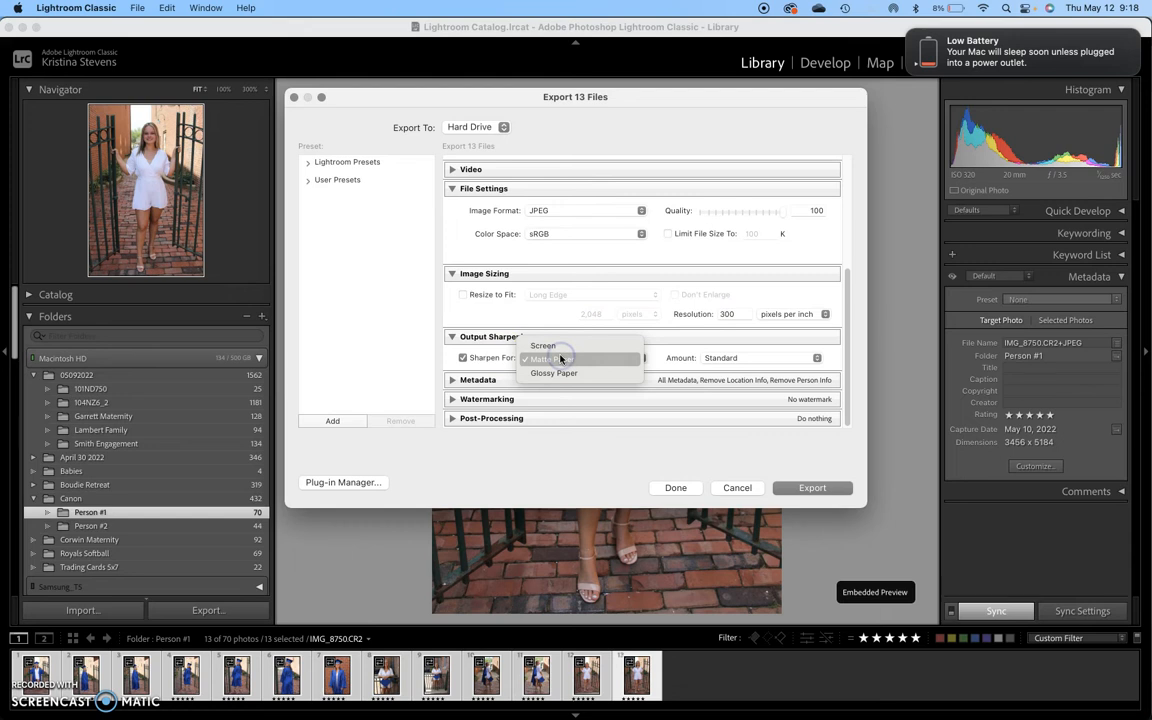
click(640, 360)
click(640, 360)
click(627, 346)
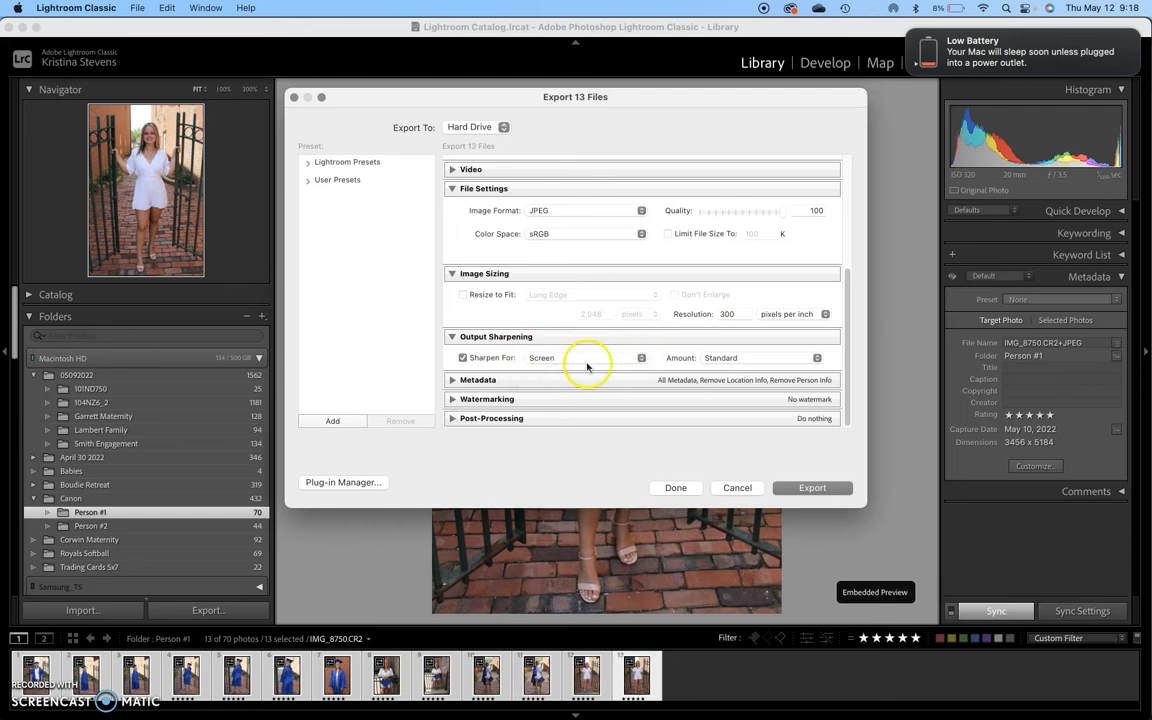
click(464, 294)
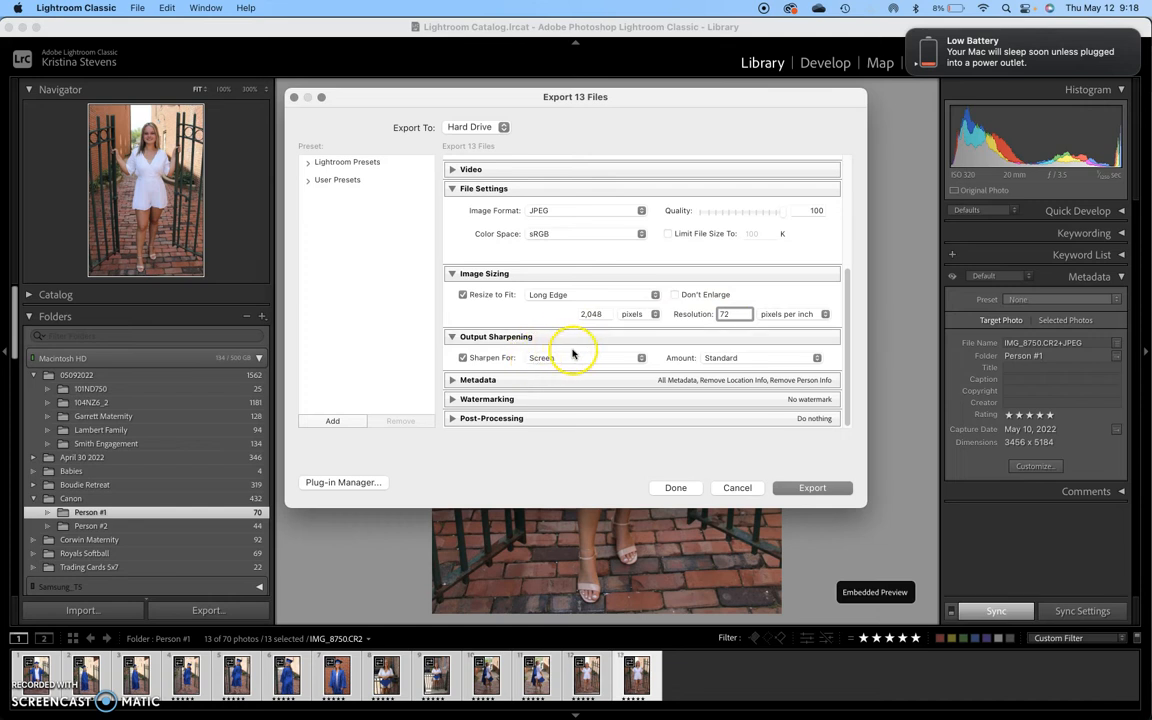
Configure print output with no resizing, 300 pixels per inch and Matte Paper sharpening, and export the 13 photos.
click(478, 295)
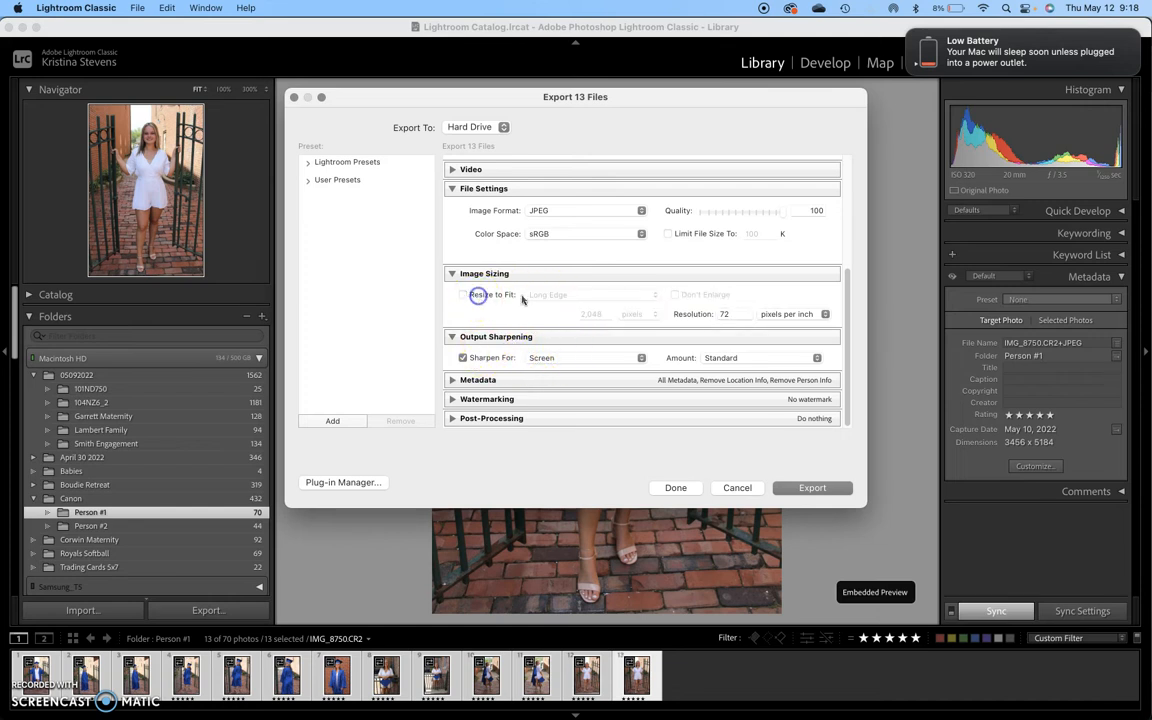
click(733, 314)
click(555, 357)
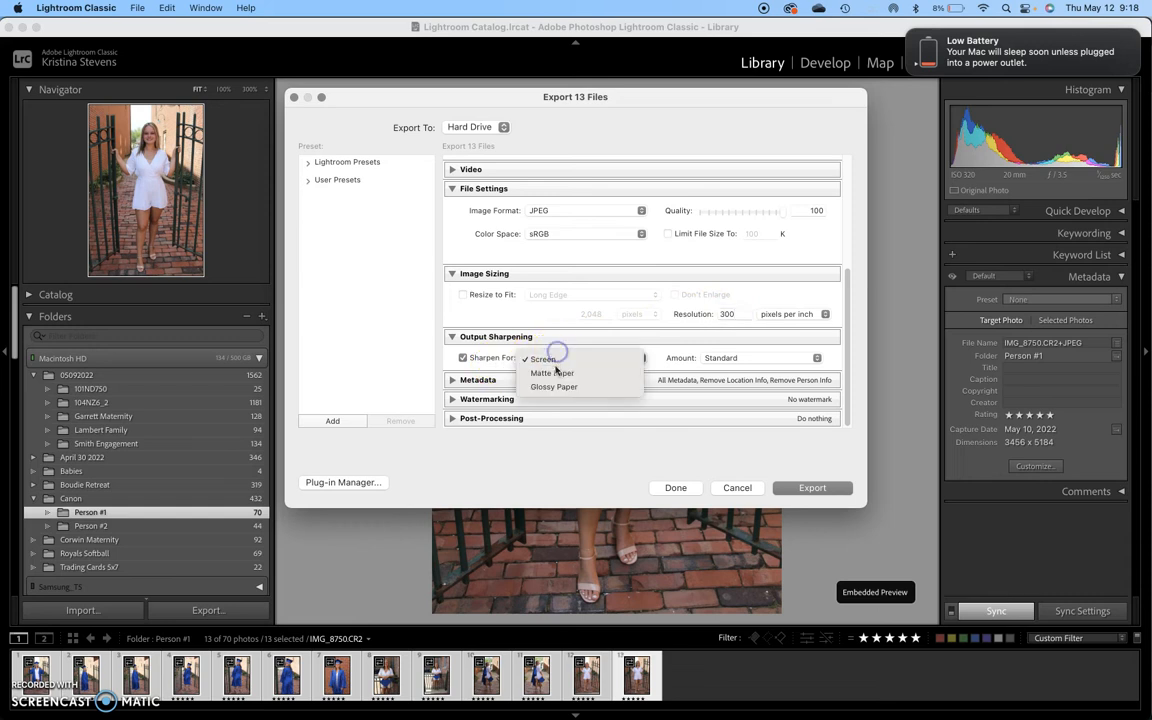
click(552, 372)
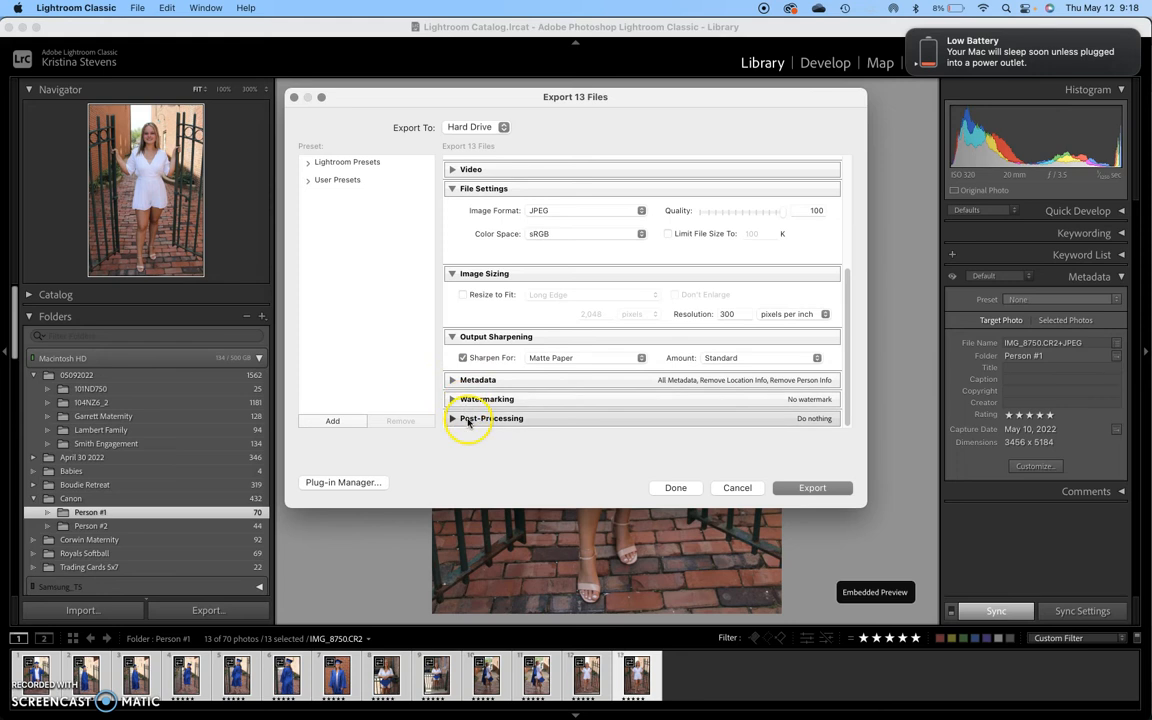
click(812, 487)
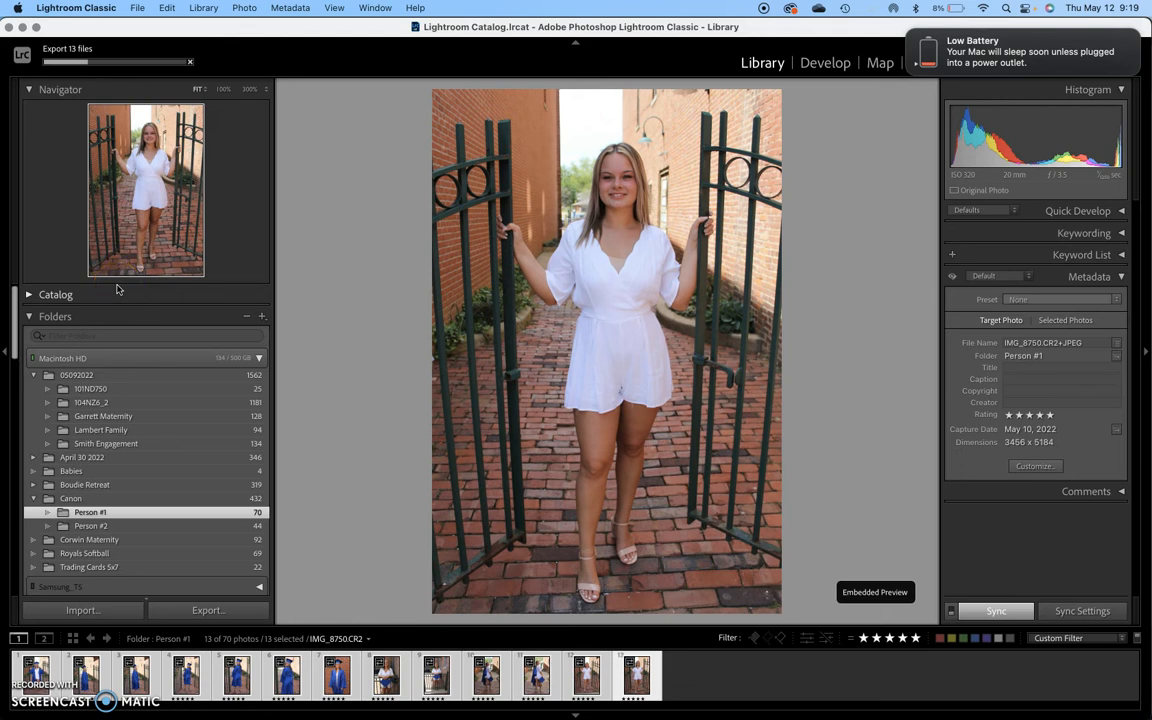
Switch to Adobe Lightroom, collapse the Headshots album folder and look inside the Seniors folder.
mouse_move(672, 695)
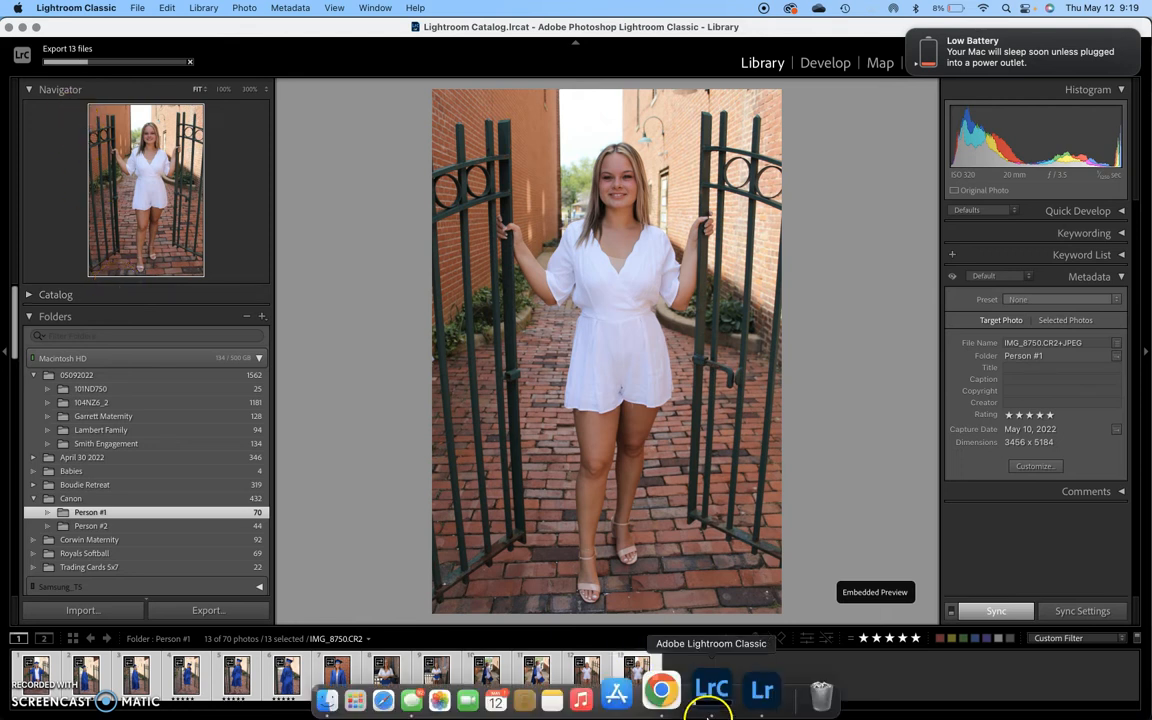
click(740, 695)
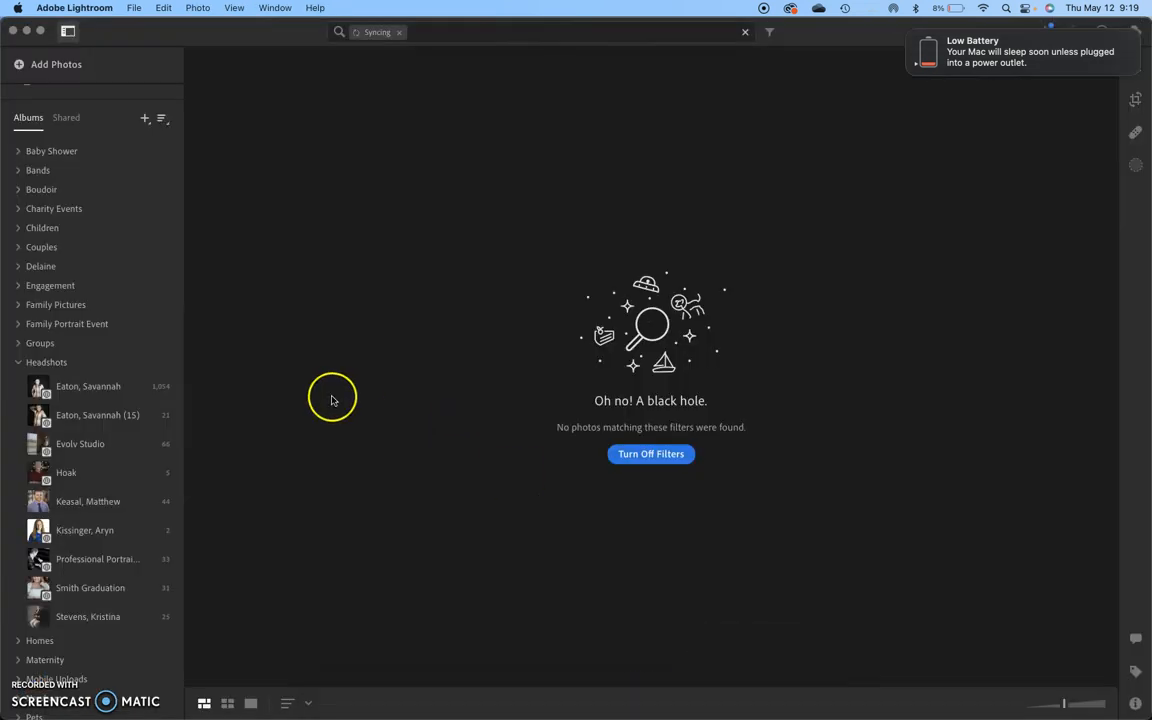
click(19, 362)
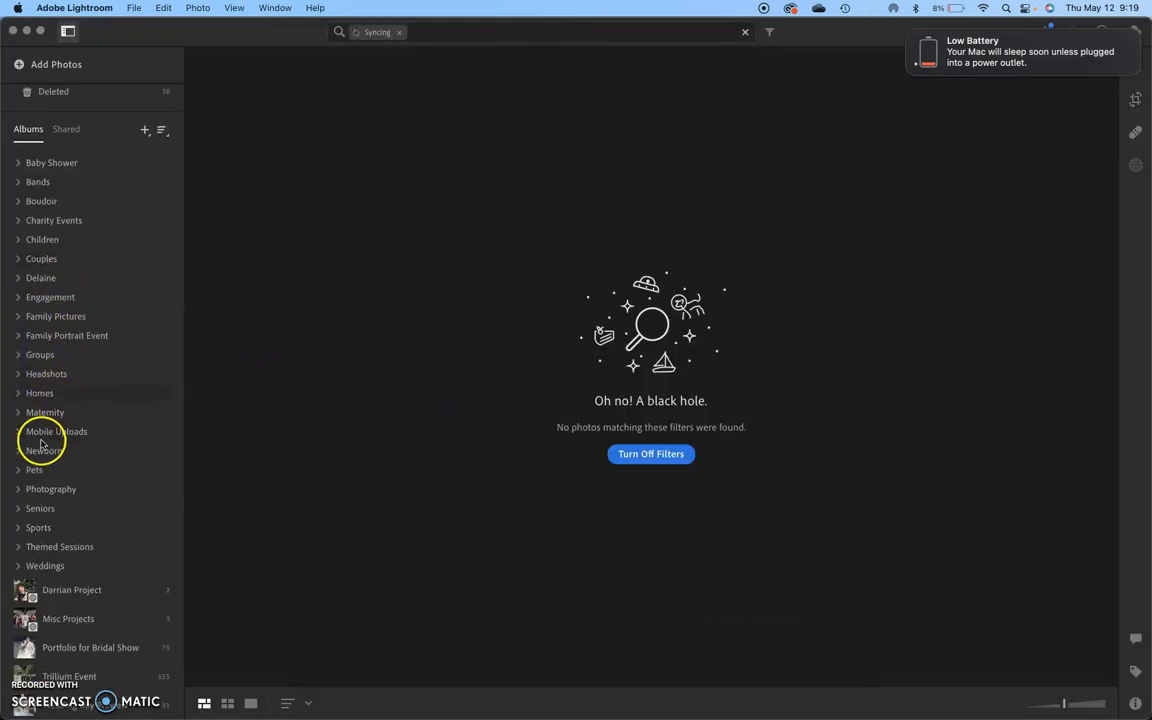
click(17, 509)
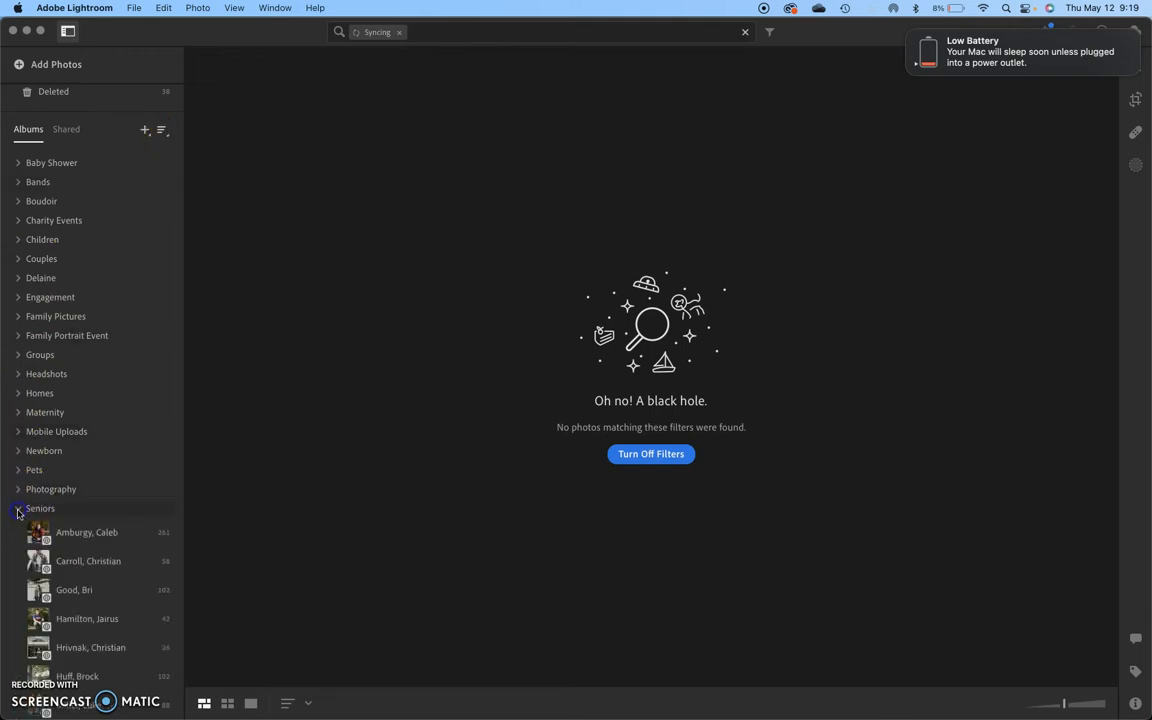
scroll(17, 513, up, 5)
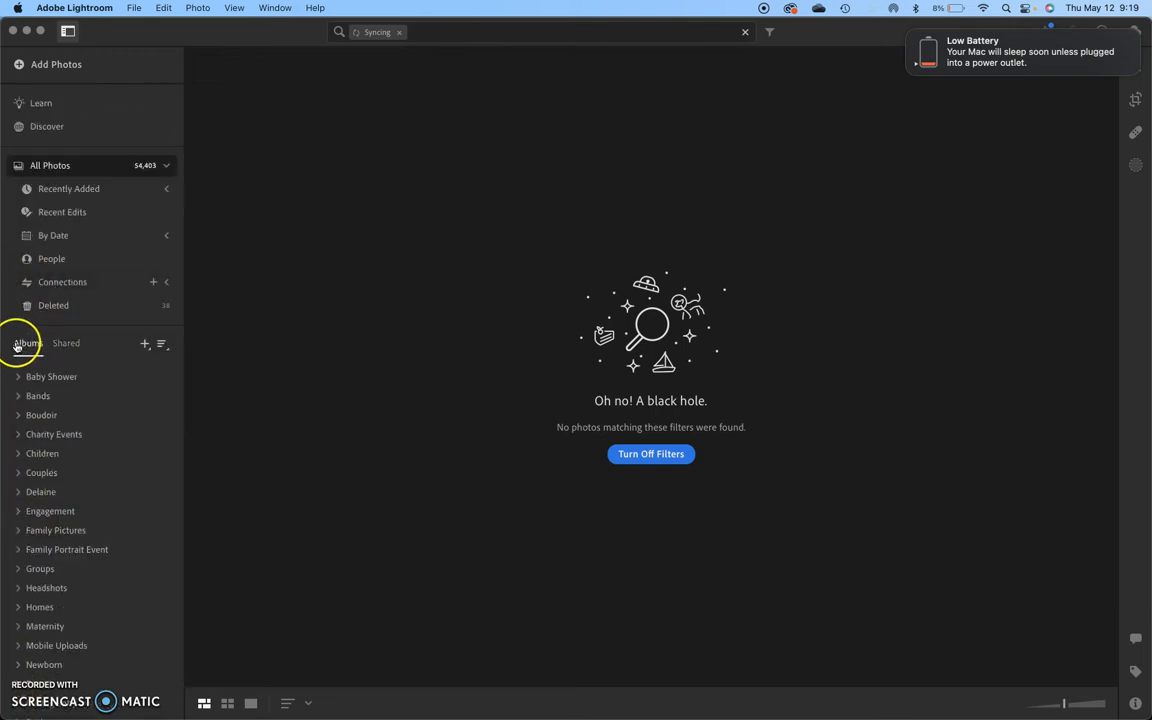
Create a new album folder named "Session Type".
click(145, 345)
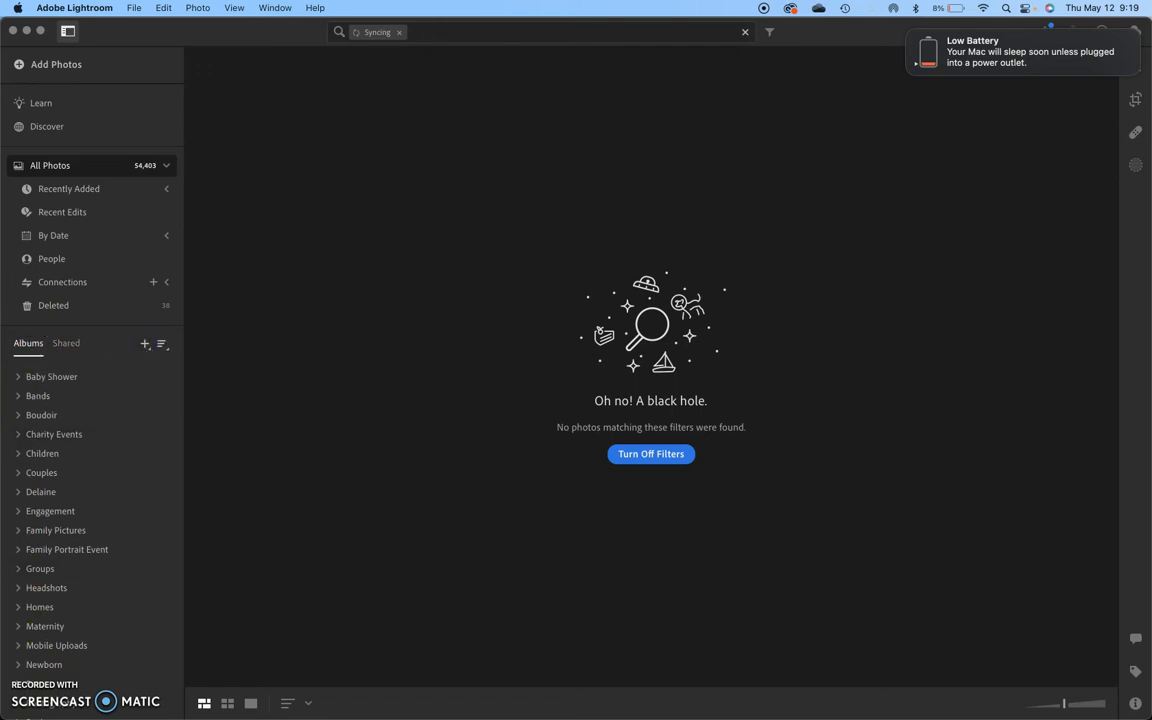
click(145, 344)
click(160, 383)
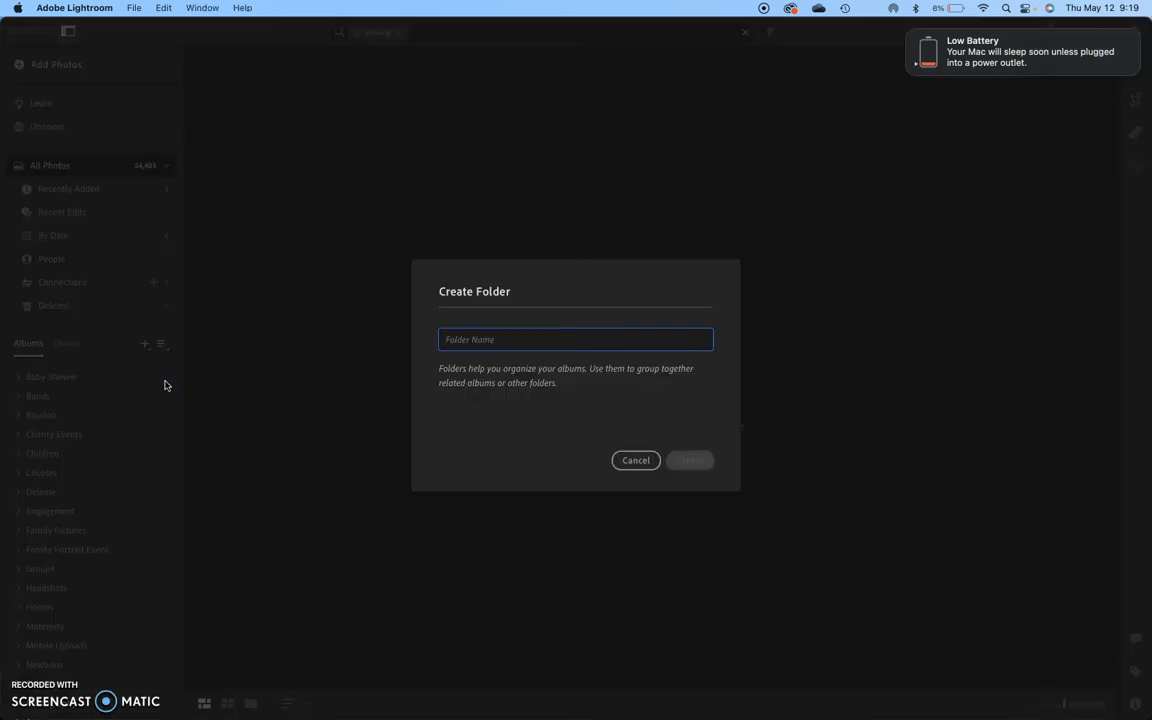
text(Ca)
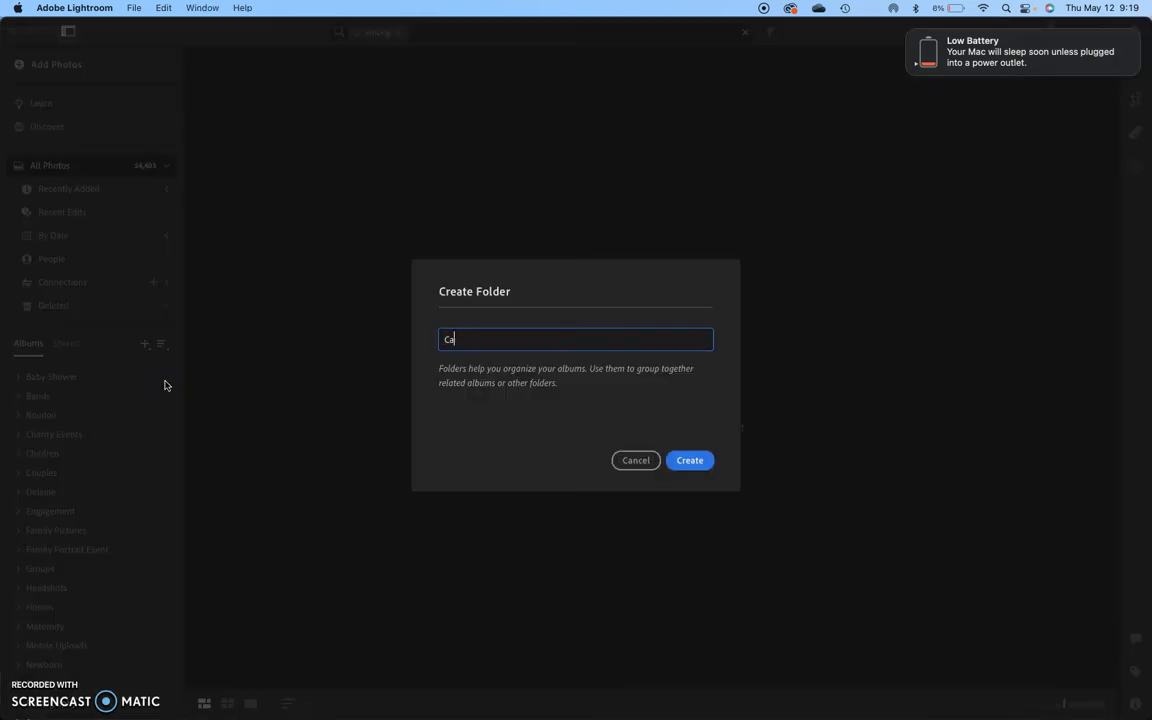
key(BackSpace)
key(BackSpace)
text(T)
key(BackSpace)
text(Session Type)
key(Return)
Create an album named "Name of Grad 1" inside the Session Type folder.
scroll(136, 537, down, 5)
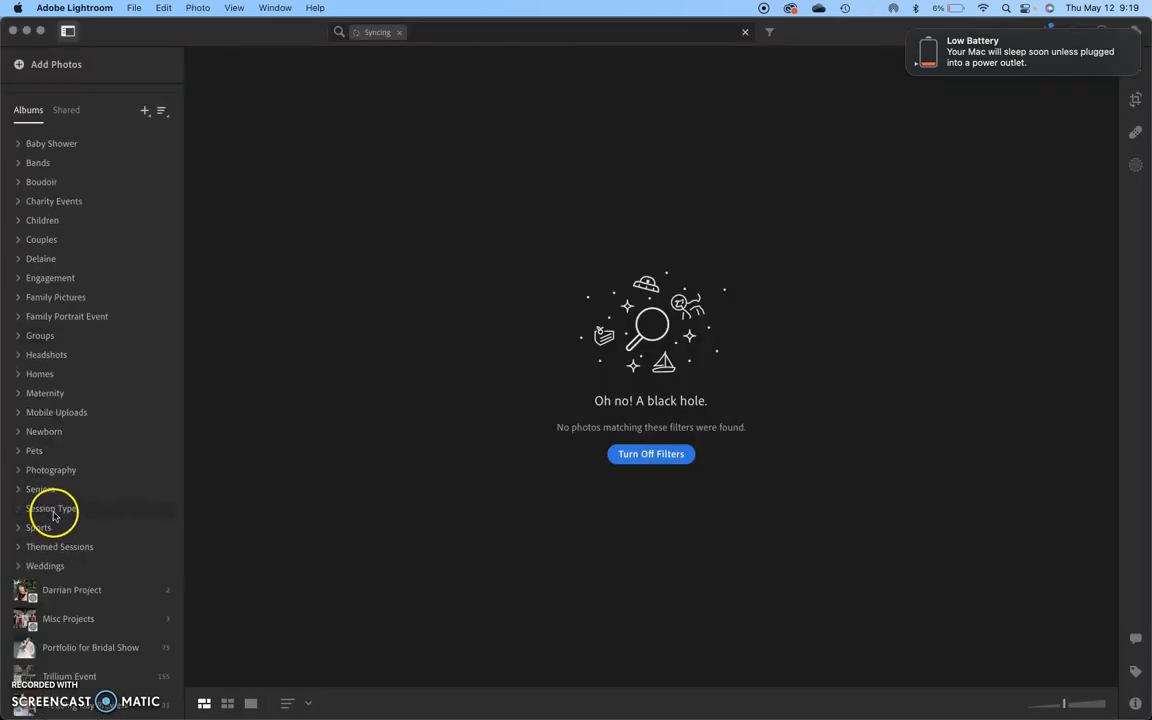
click(53, 514)
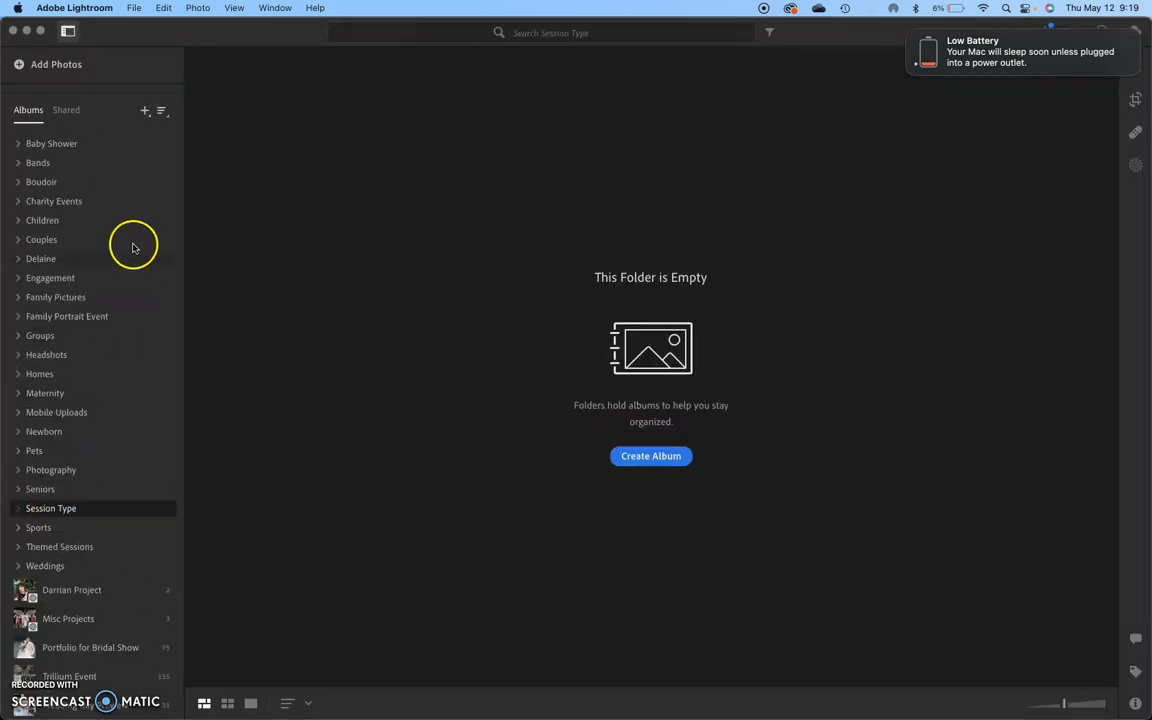
click(142, 114)
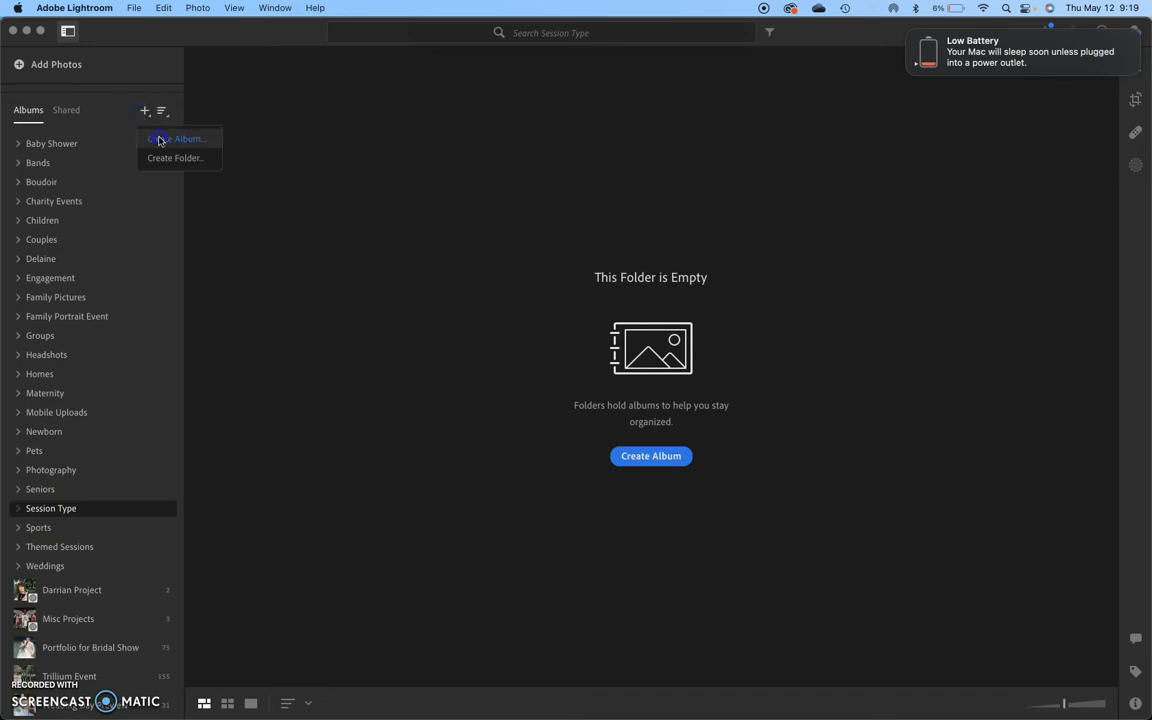
click(156, 137)
text(G)
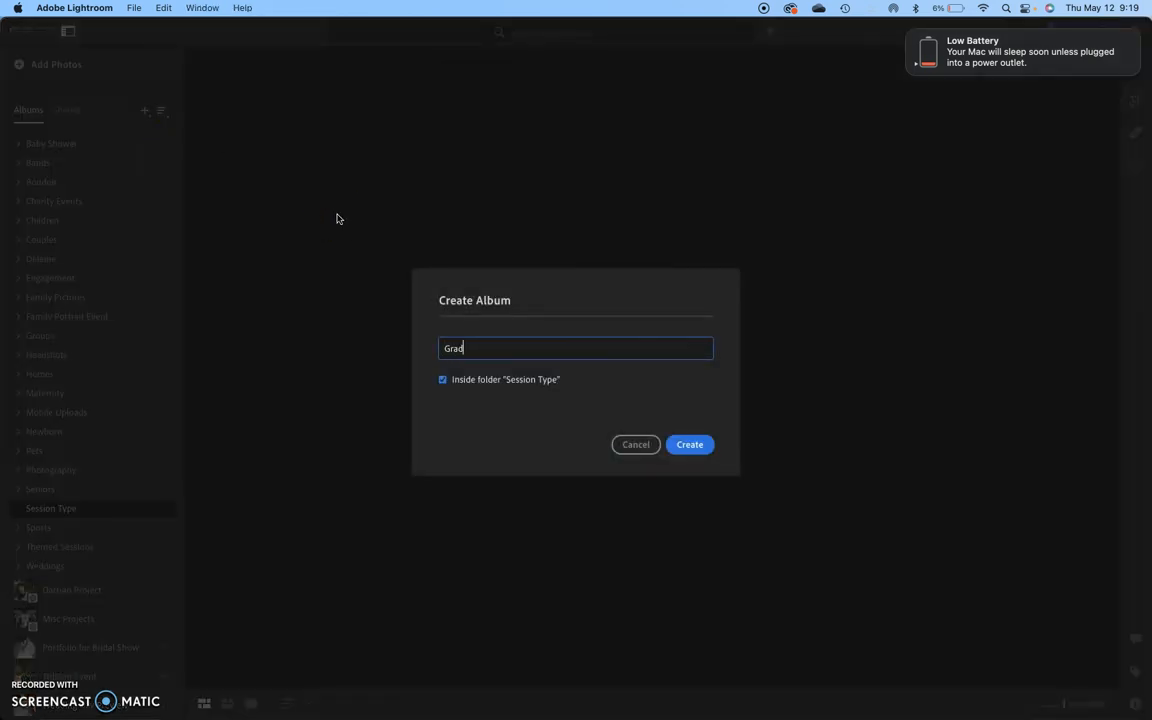
text(ra)
key(BackSpace)
key(BackSpace)
key(BackSpace)
text(Name of Grad 1)
key(Return)
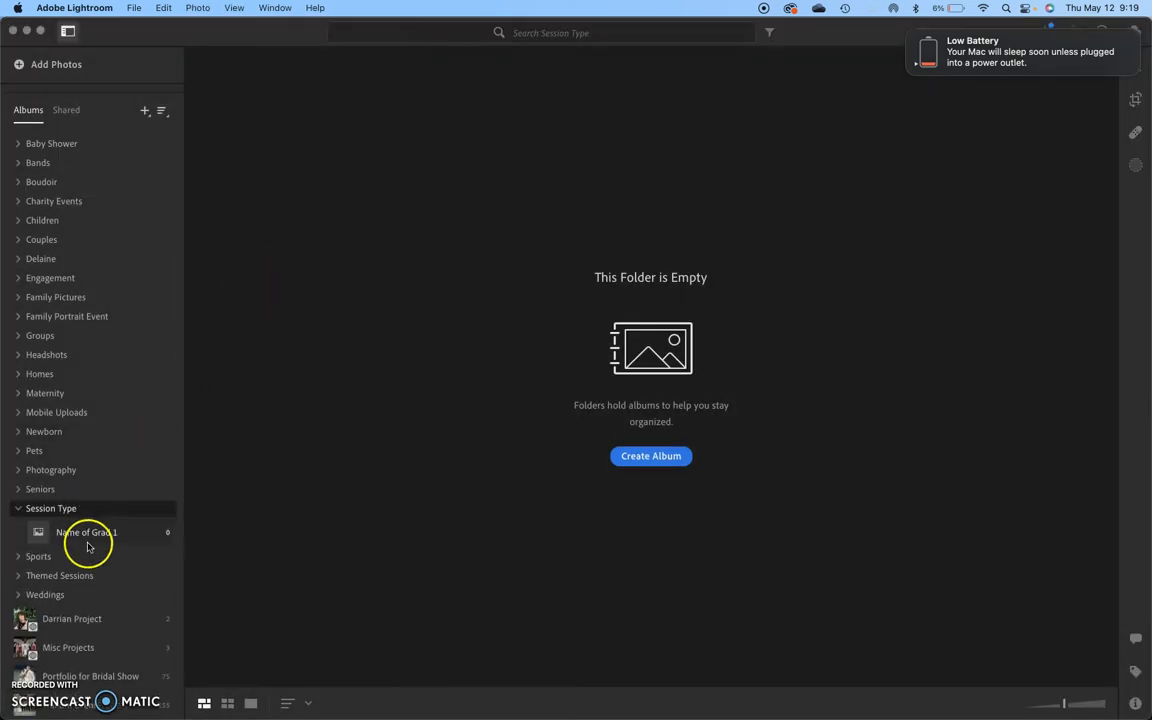
Add a second album named "Name of Grad 2" inside the Session Type folder.
click(144, 111)
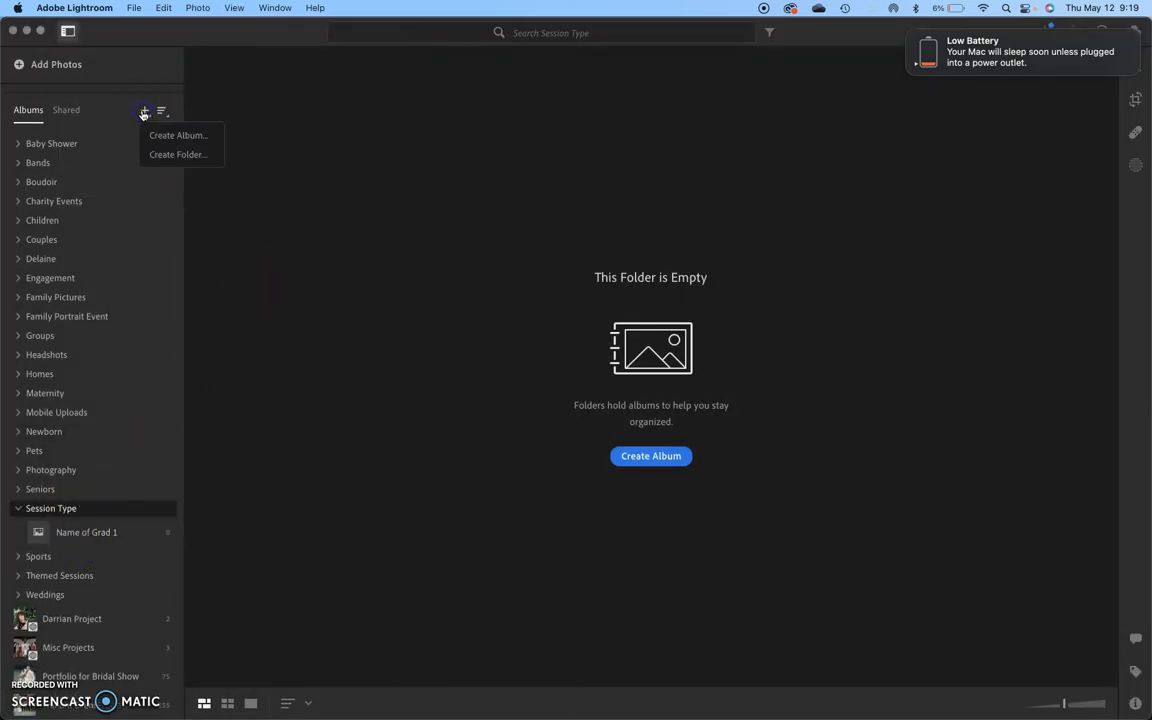
click(160, 135)
text(Nam)
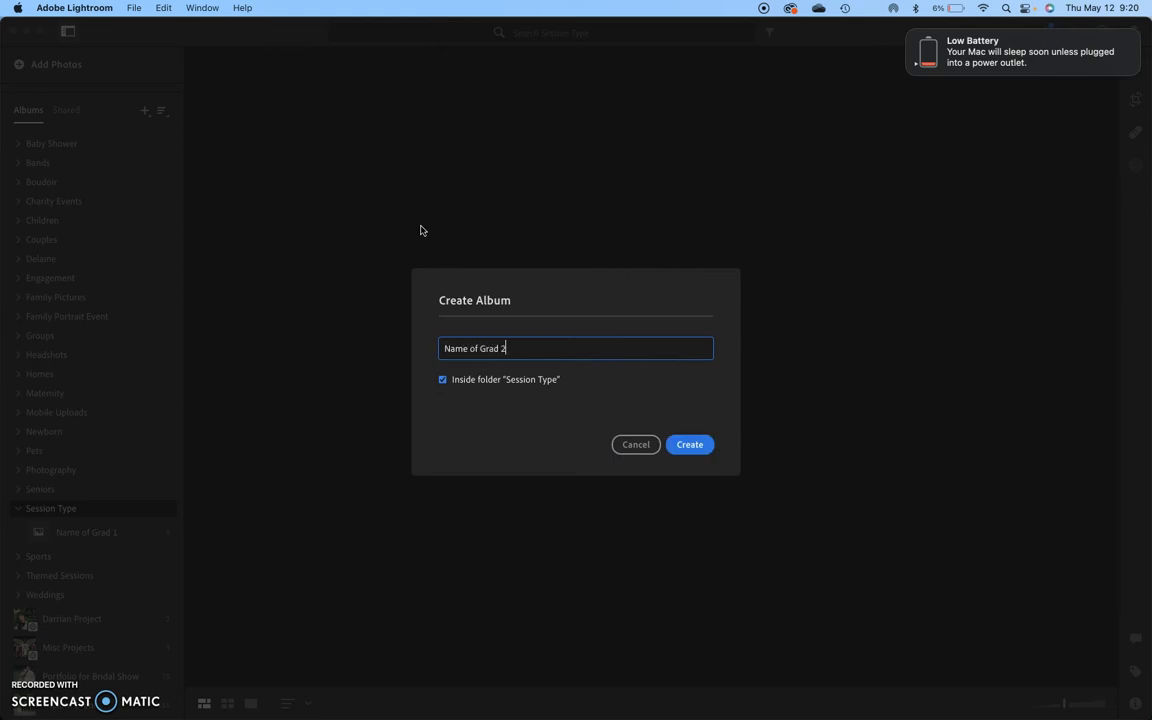
text(e of Grad 2)
key(Return)
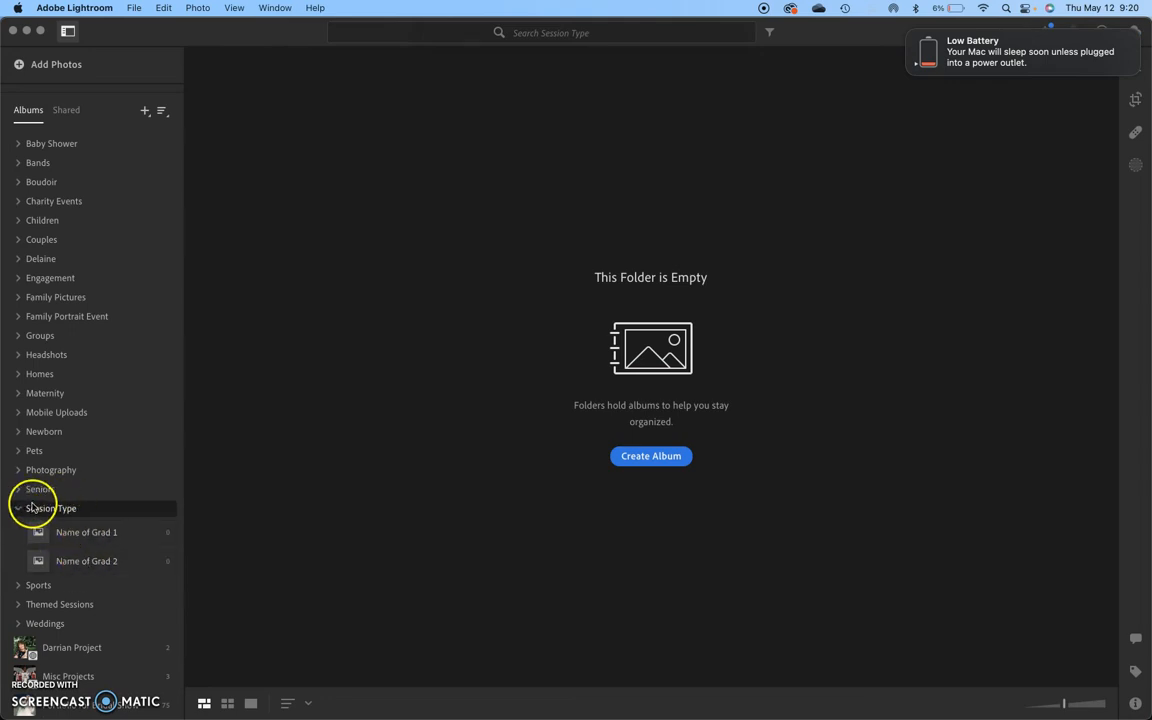
Add all 13 photos from the Person 1 folder in Pictures Export to the Name of Grad 1 album.
click(72, 538)
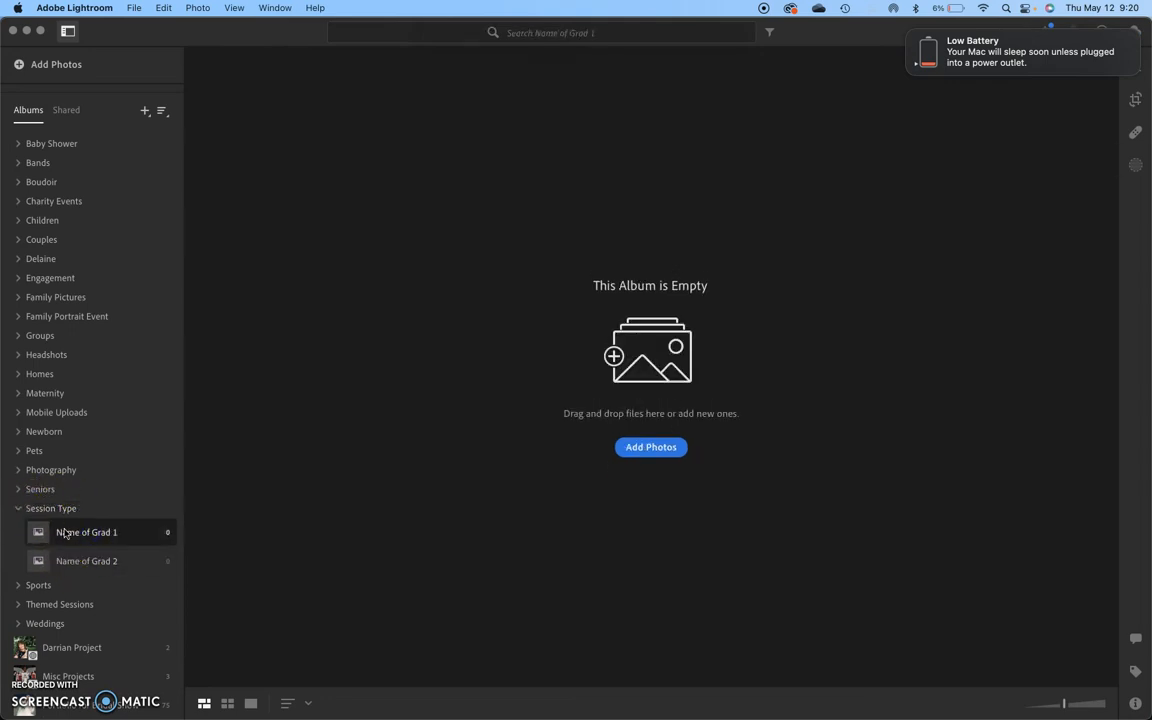
click(640, 450)
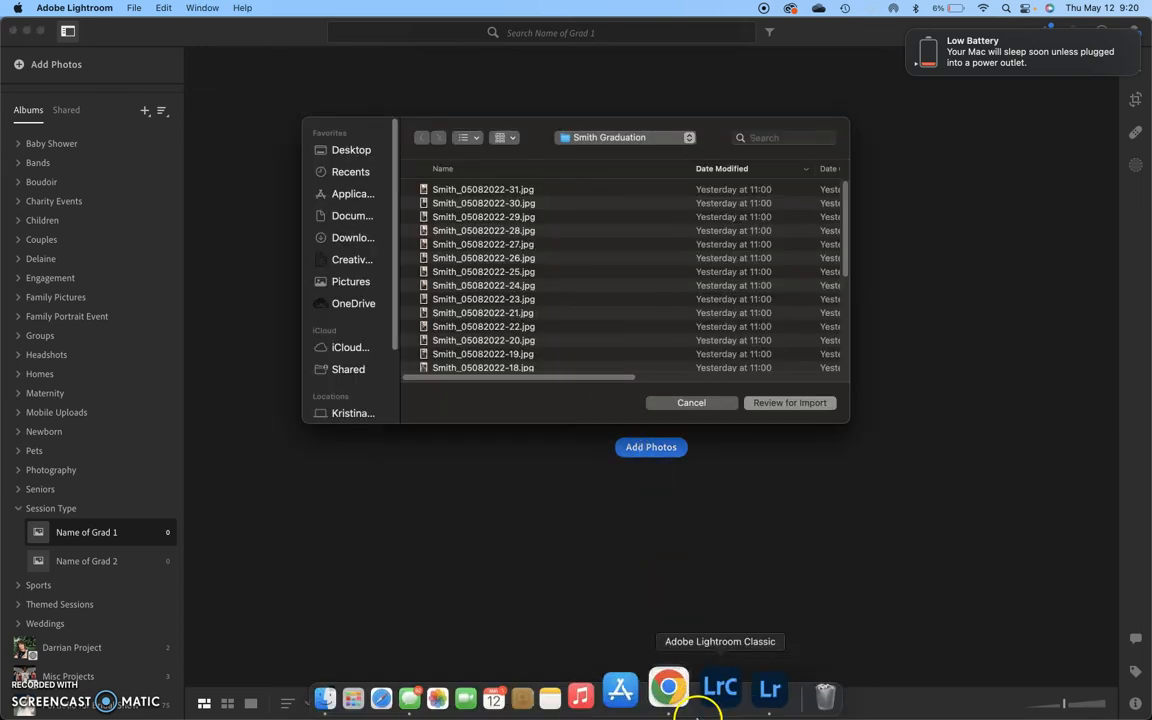
click(690, 688)
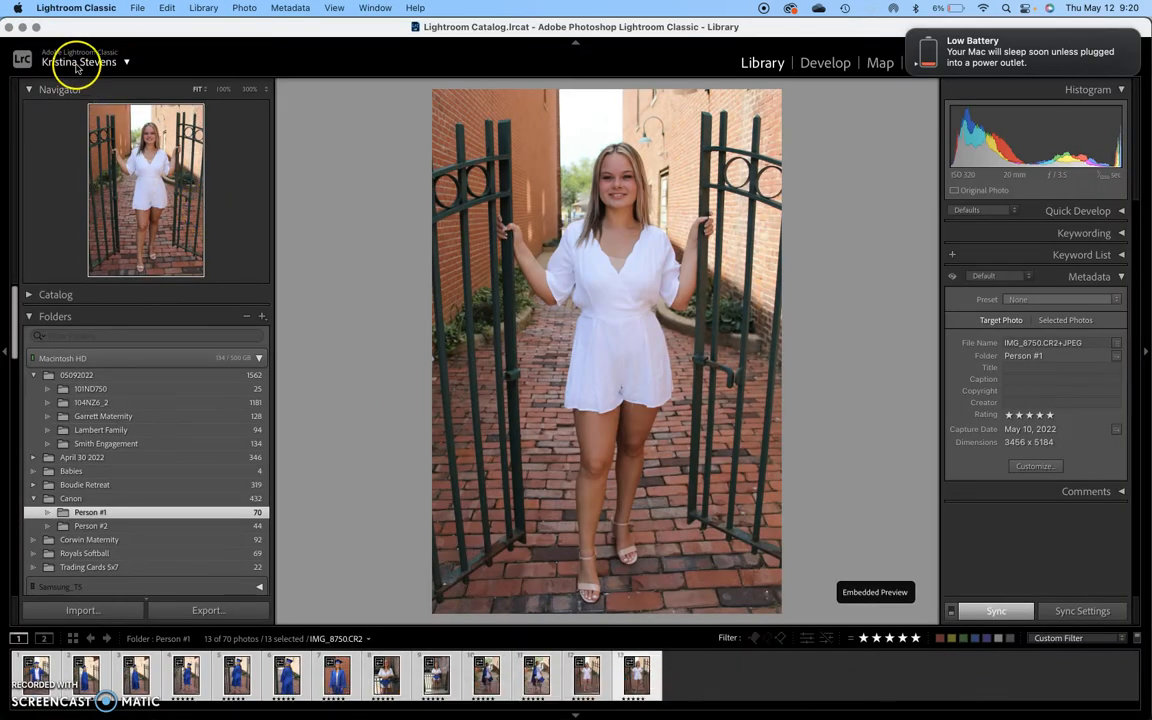
click(752, 689)
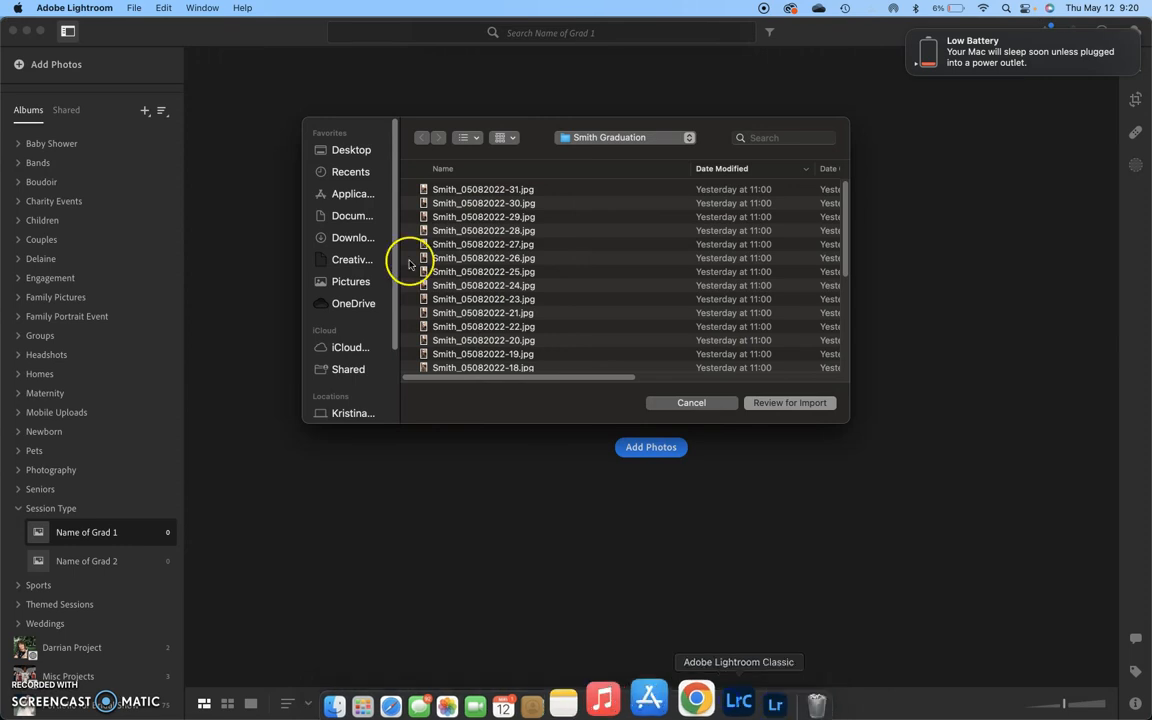
click(352, 150)
double_click(450, 190)
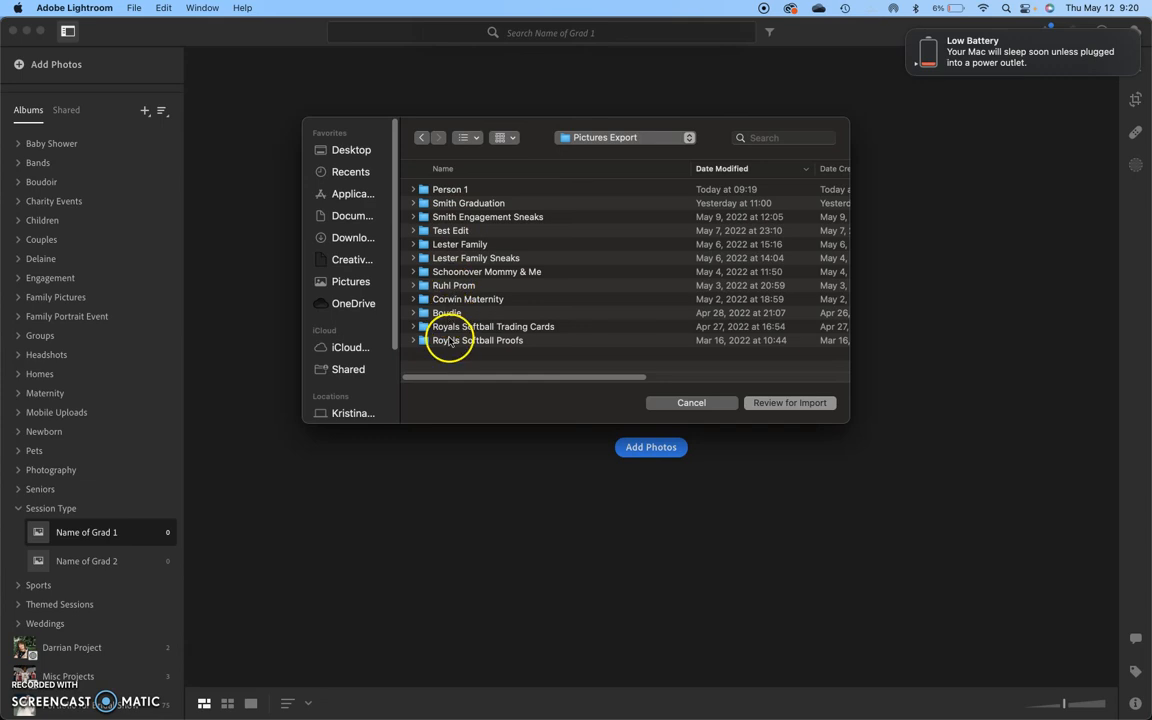
double_click(448, 190)
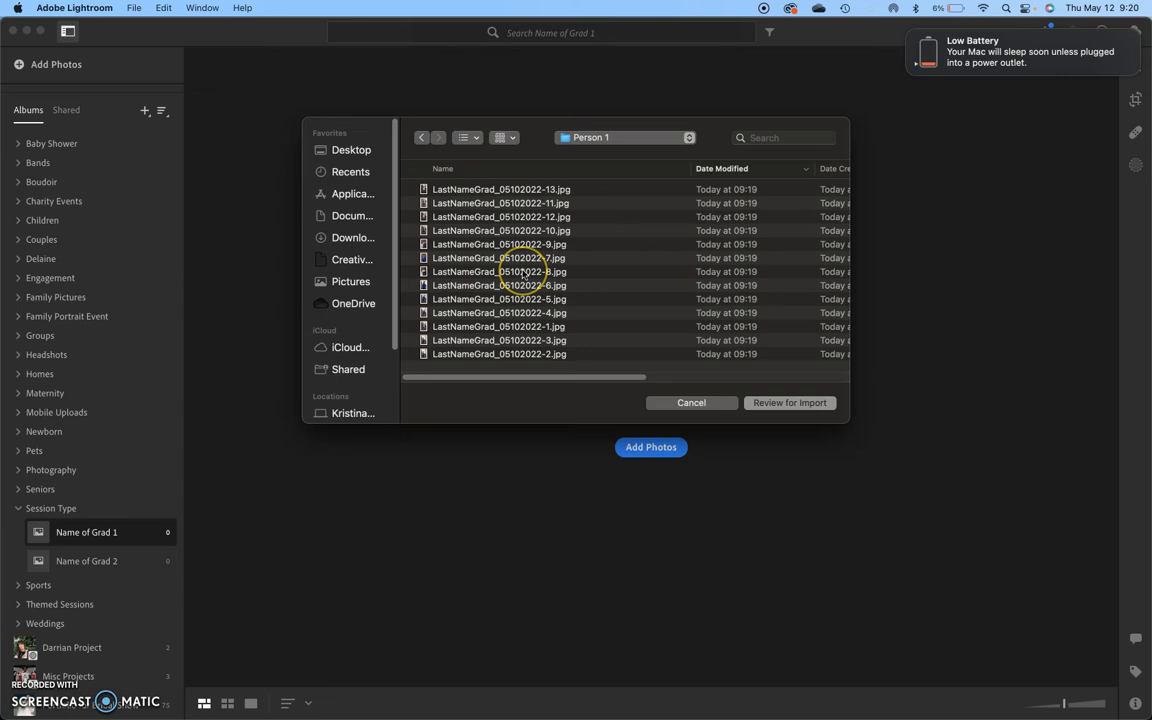
key(super+a)
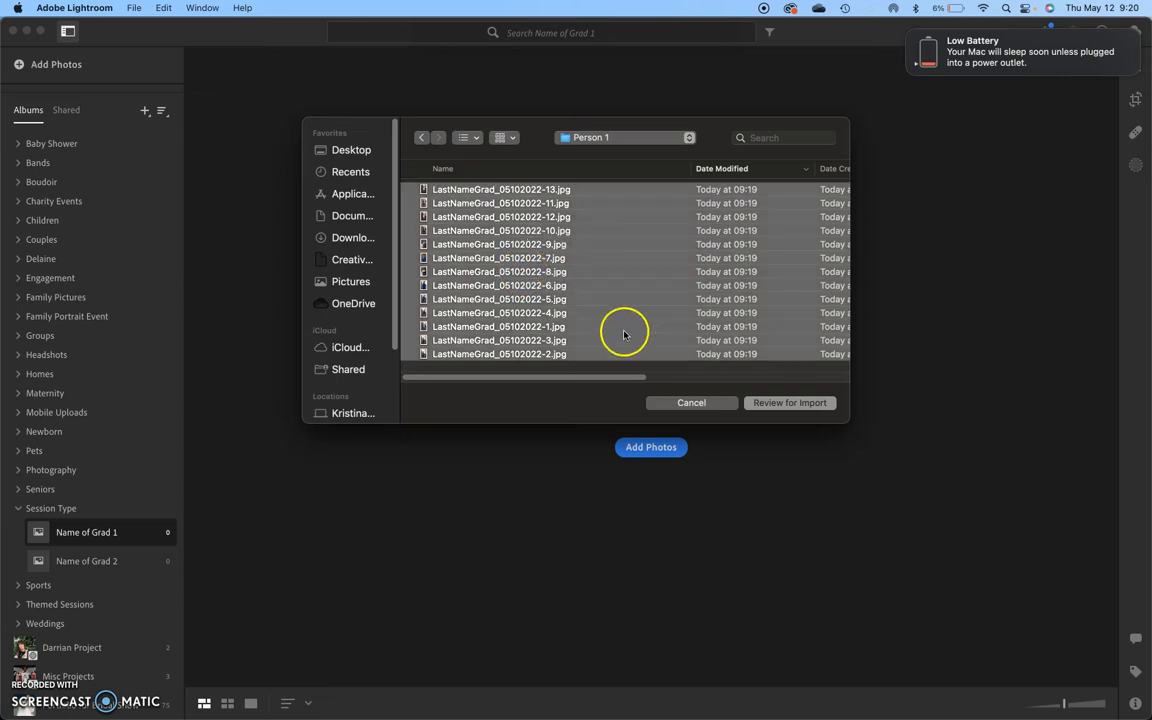
click(765, 404)
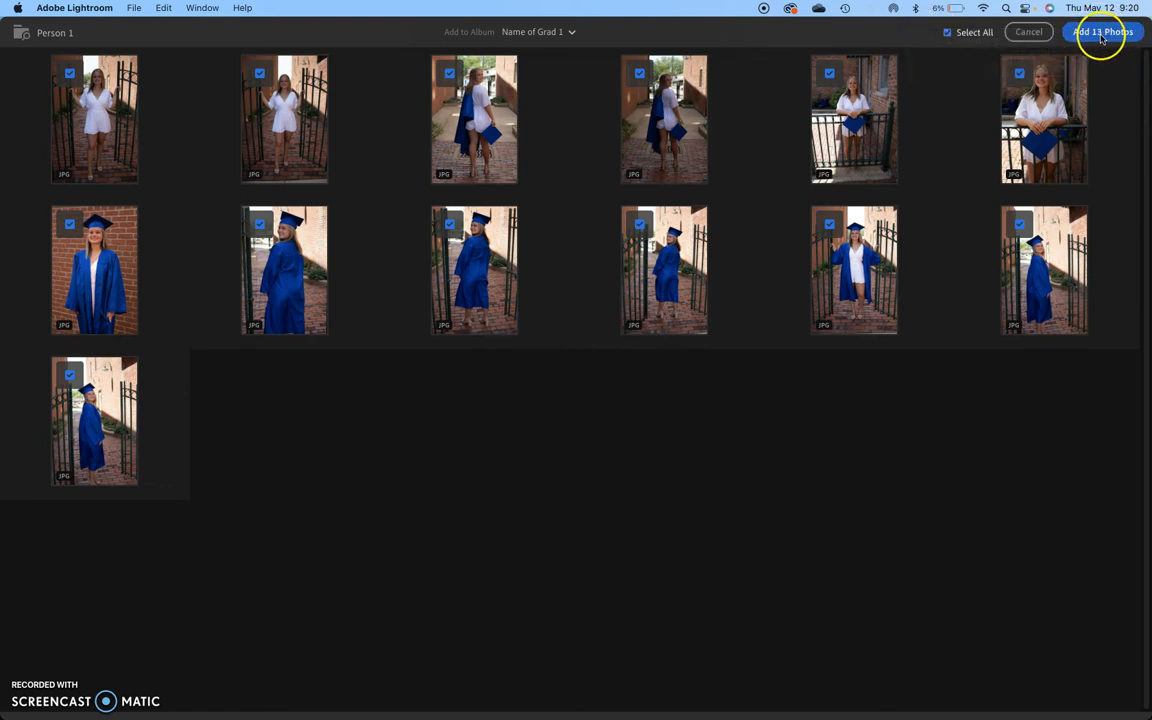
click(1103, 33)
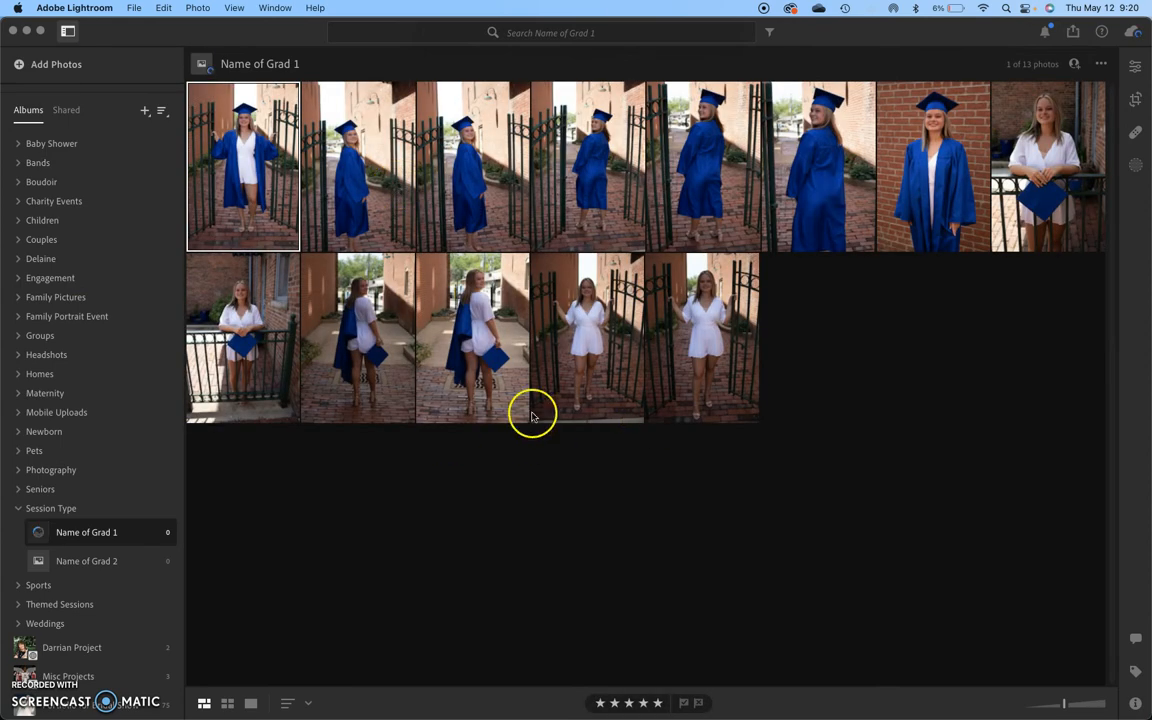
Check the cloud sync status of the newly added photos.
click(1136, 37)
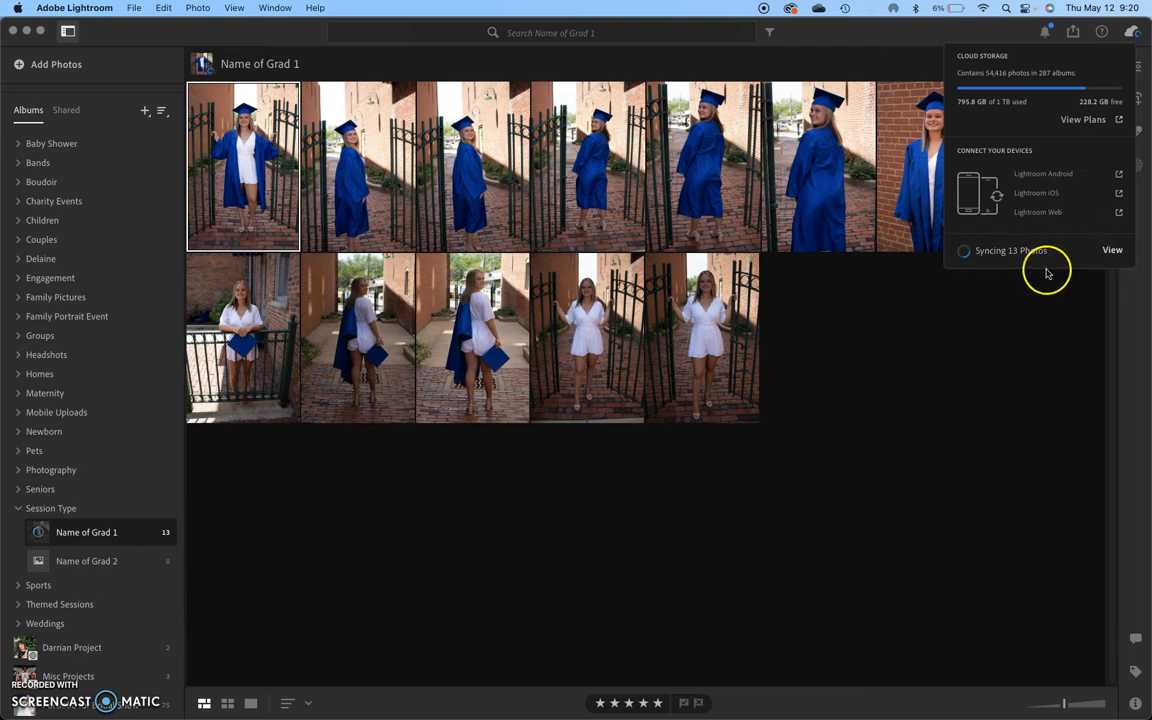
click(1113, 251)
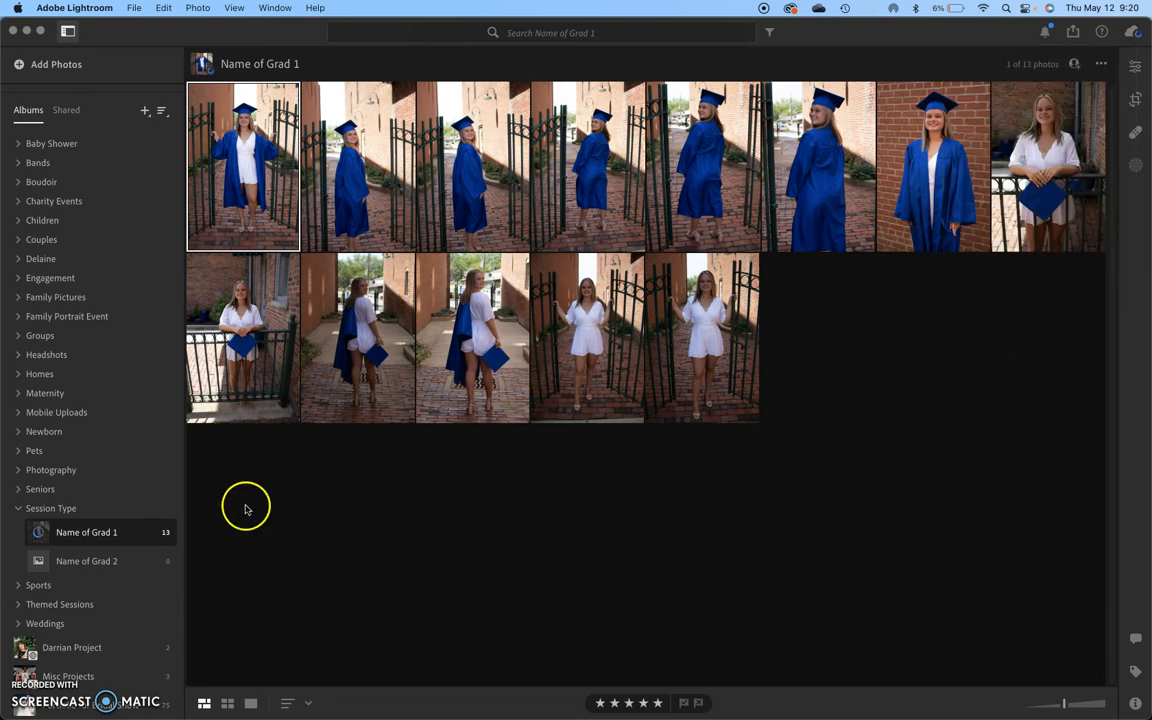
right_click(96, 534)
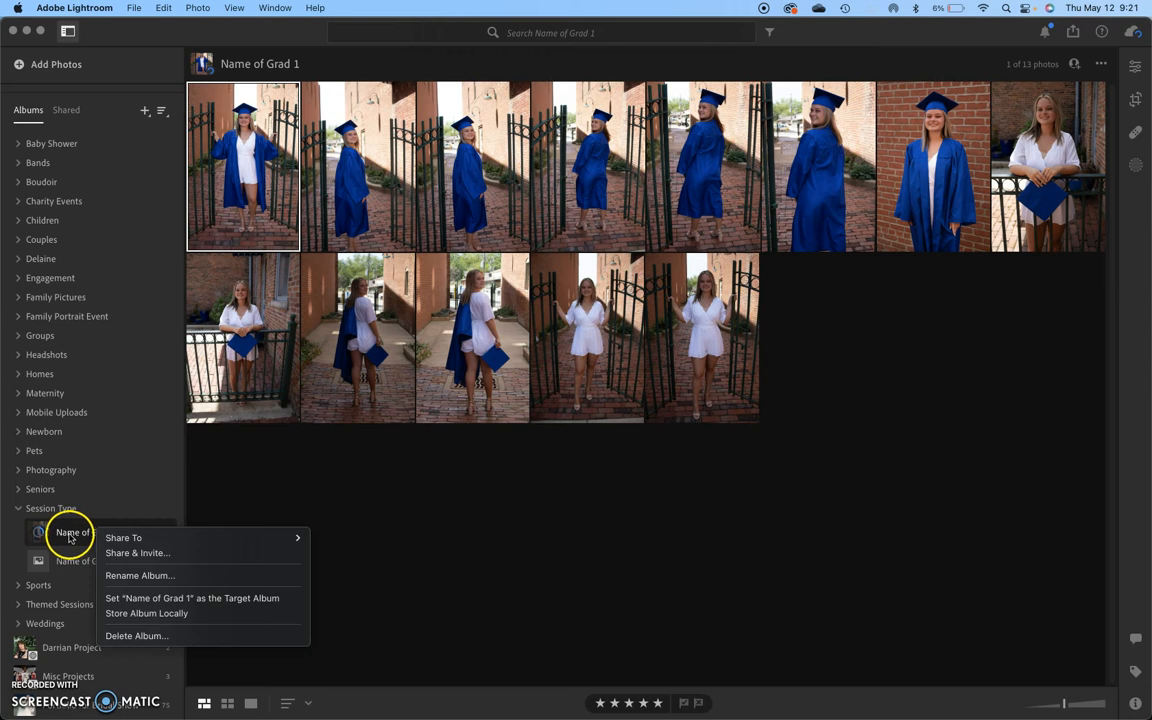
click(117, 553)
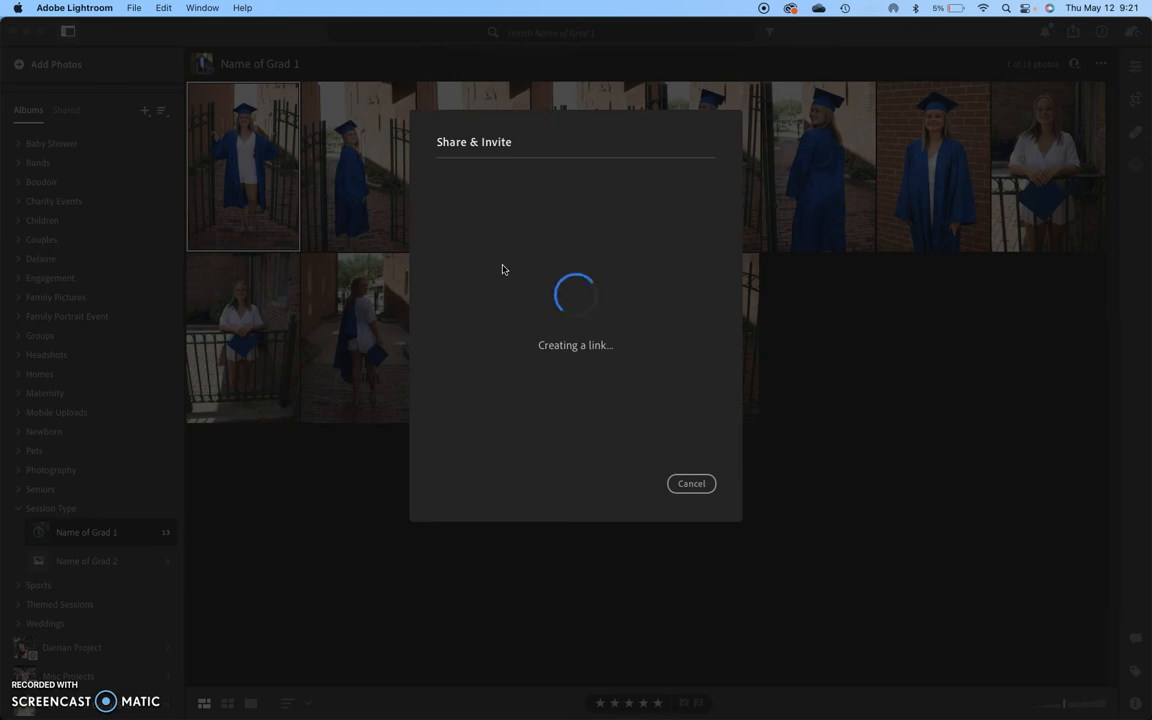
click(708, 484)
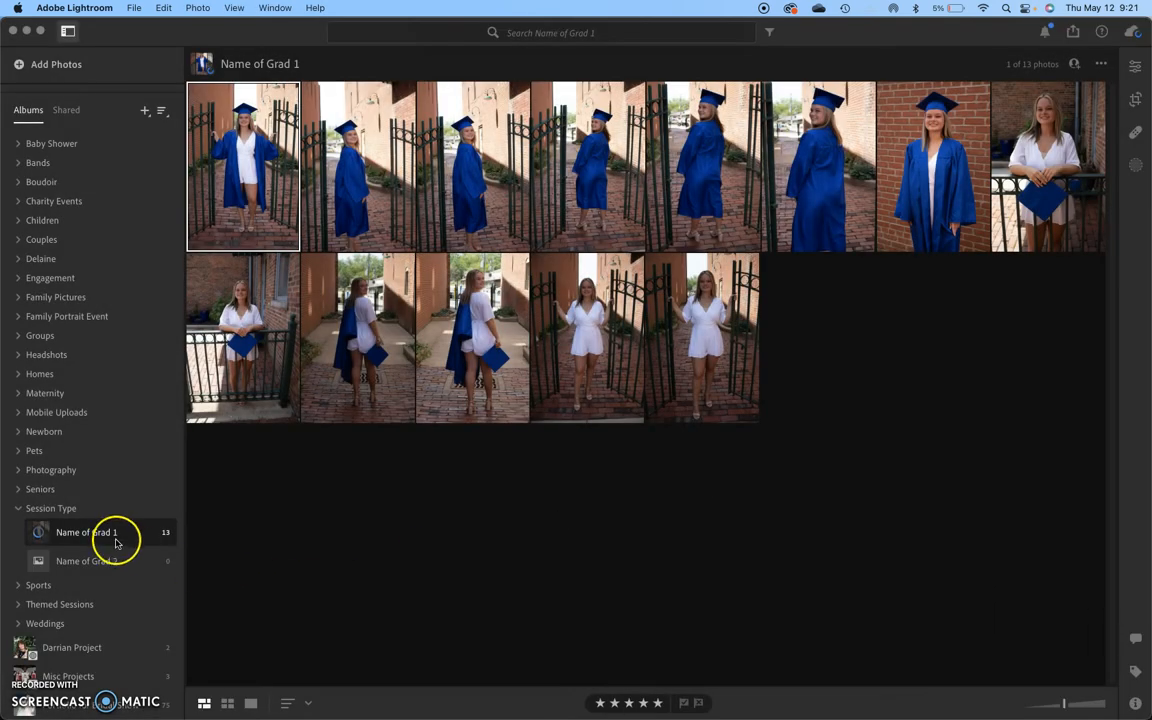
Create a shareable link for the Name of Grad 1 album with access for anyone to view, and copy it.
right_click(115, 538)
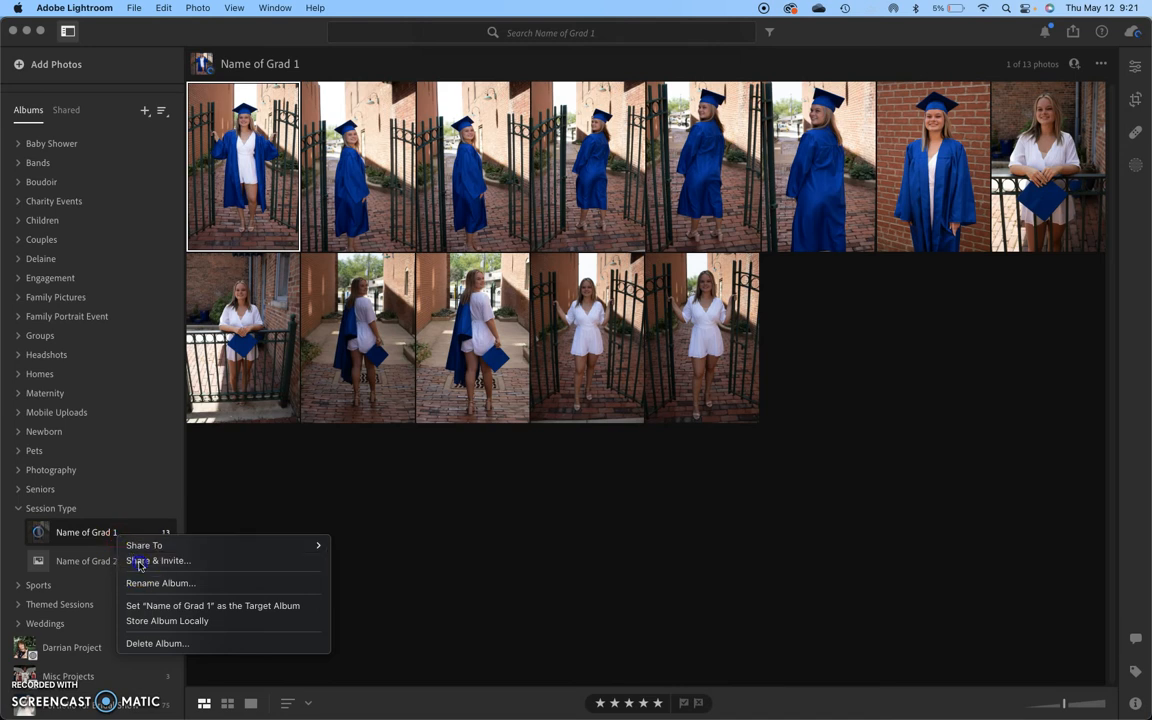
click(140, 560)
click(674, 375)
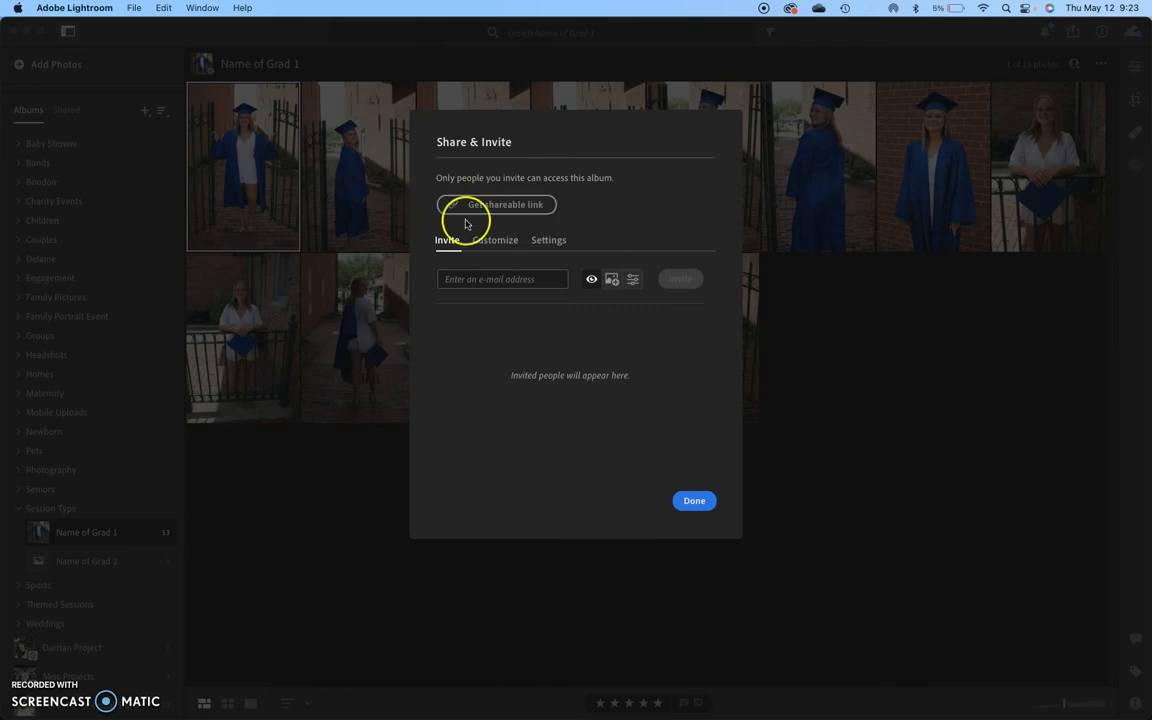
click(478, 205)
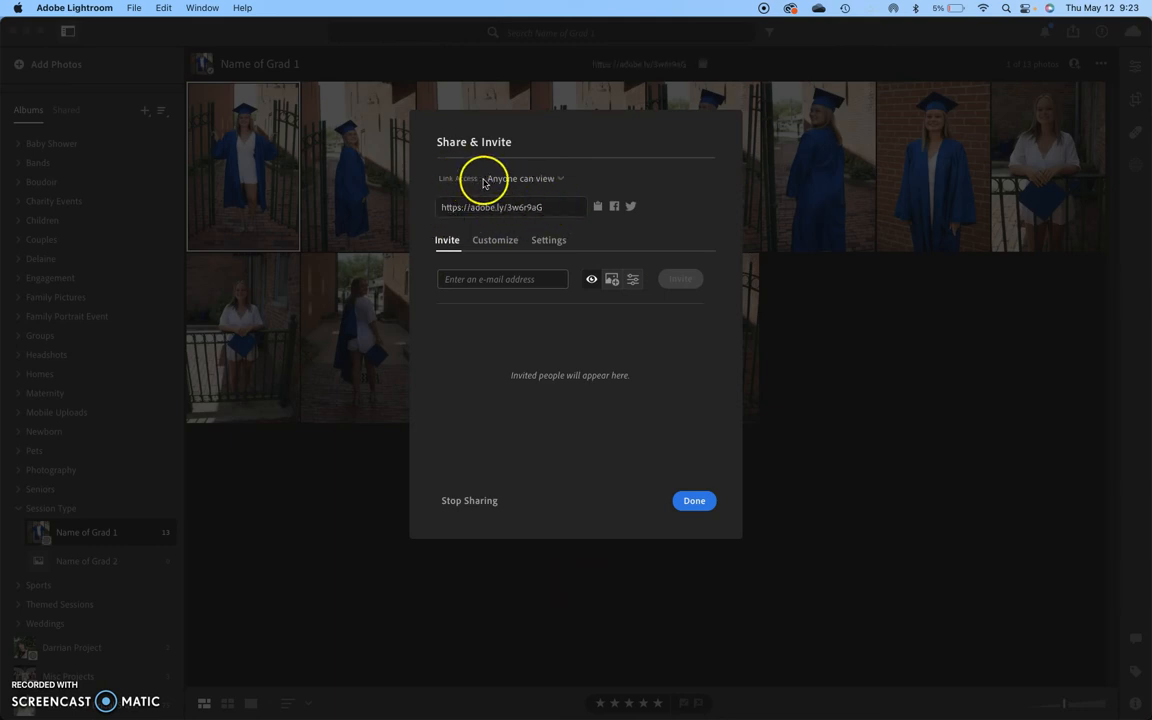
click(500, 180)
click(500, 180)
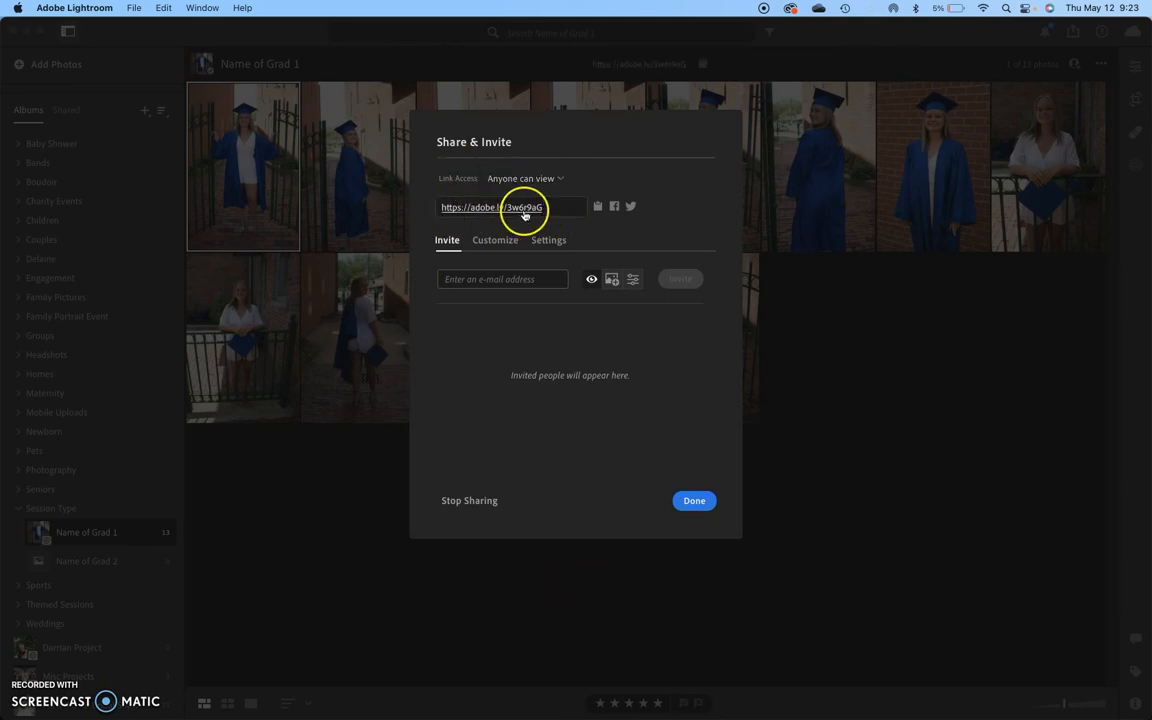
click(600, 207)
Set the shared album's author to sixacresphotography, keeping the Photo Grid theme and Dark appearance.
click(495, 243)
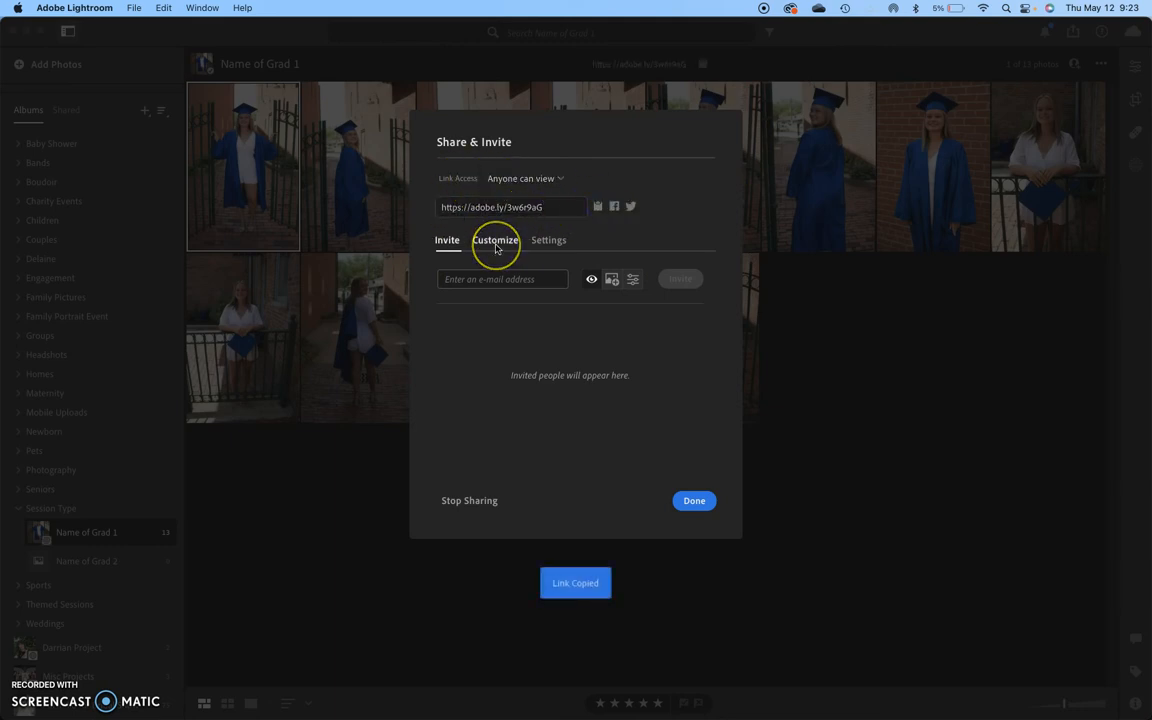
click(446, 244)
click(490, 245)
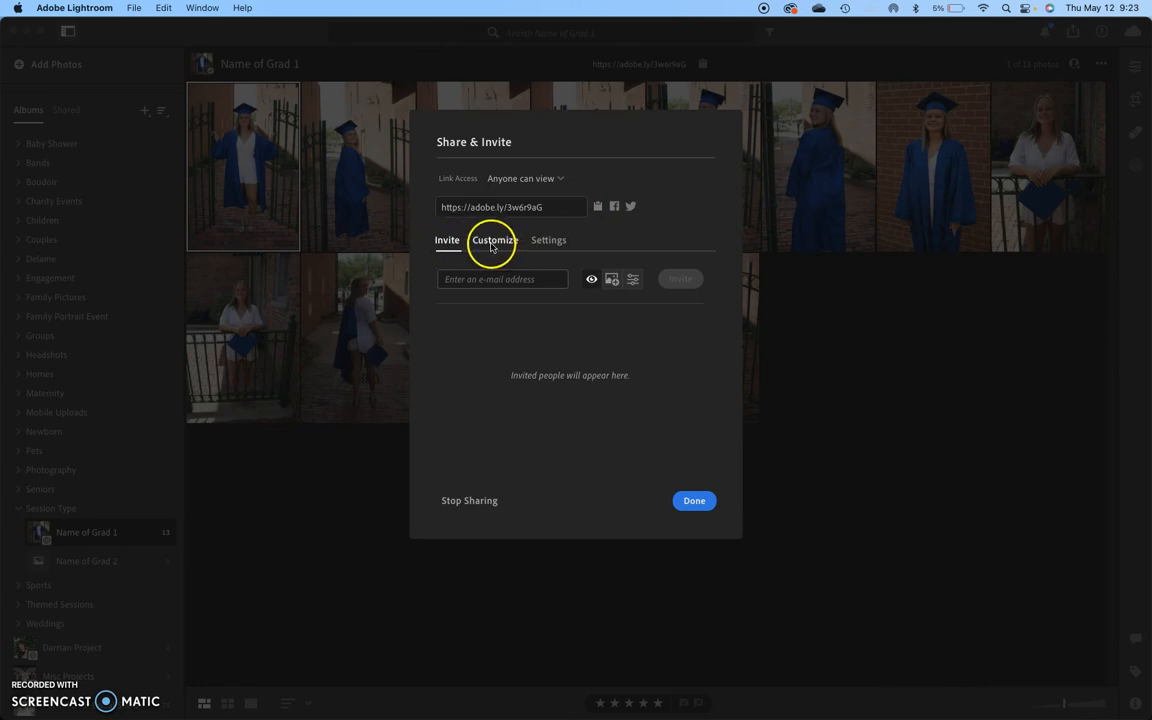
click(500, 334)
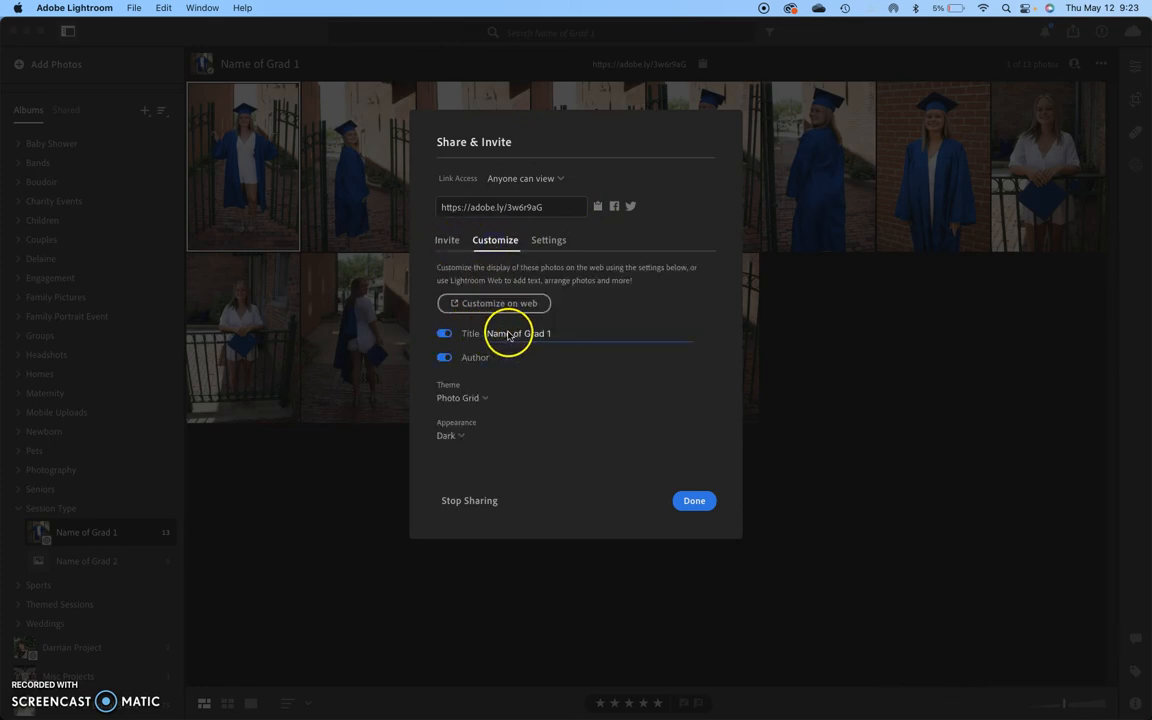
triple_click(562, 334)
click(496, 357)
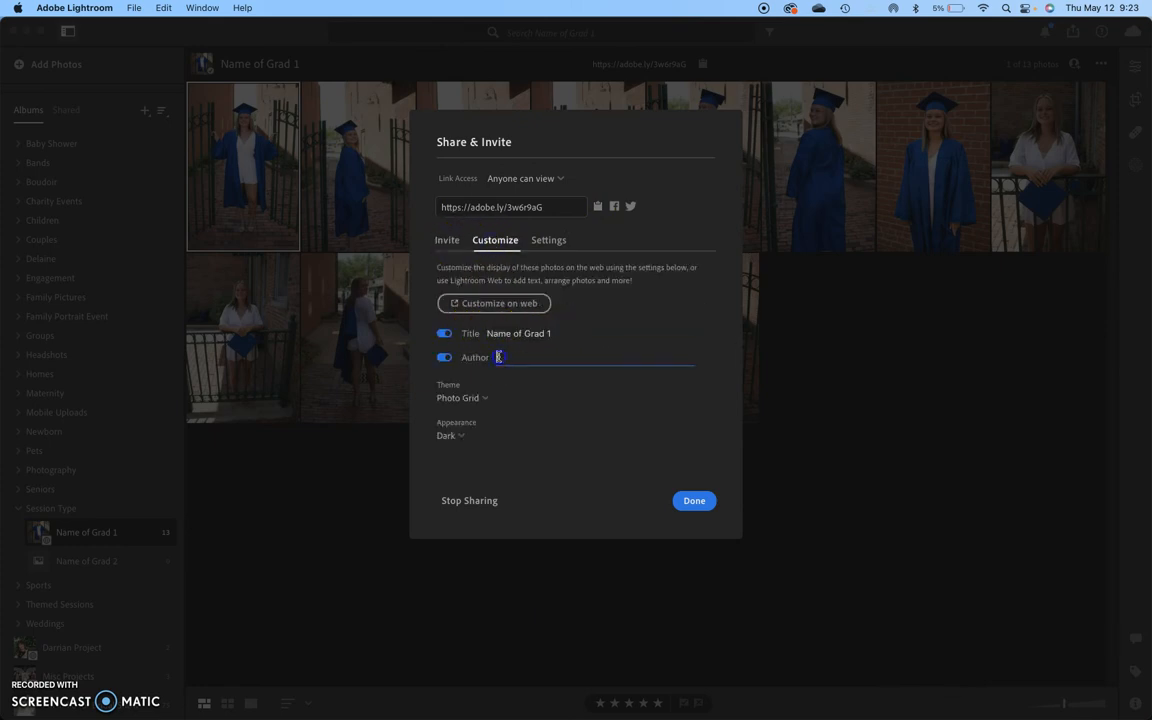
text(sixacresphotography)
click(472, 398)
click(479, 396)
click(458, 434)
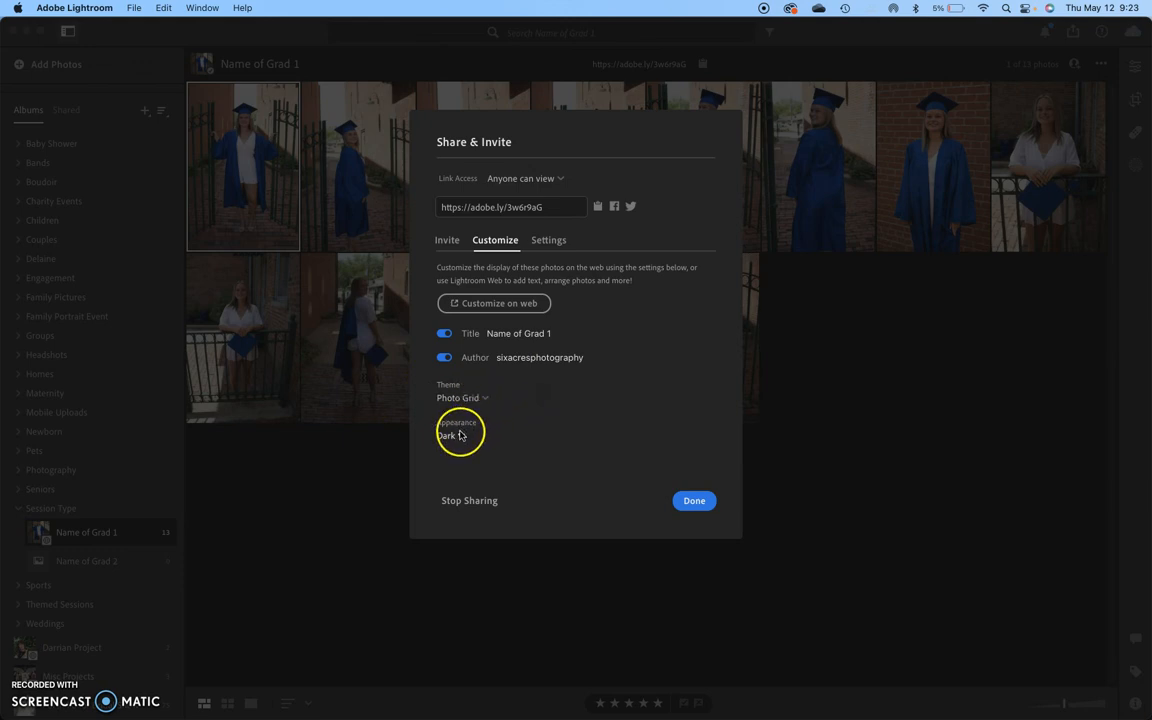
click(532, 406)
Allow JPG downloads and export, show metadata and location for the shared album, and finish the sharing setup.
click(546, 270)
click(549, 241)
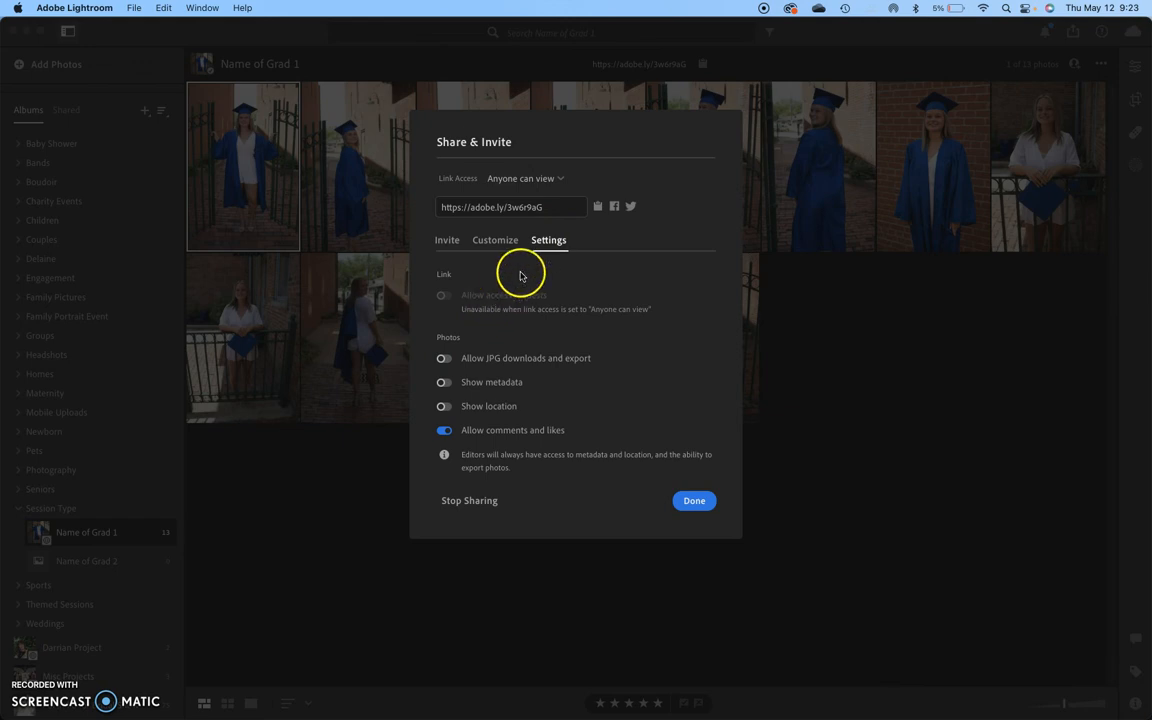
click(444, 358)
click(444, 382)
click(444, 406)
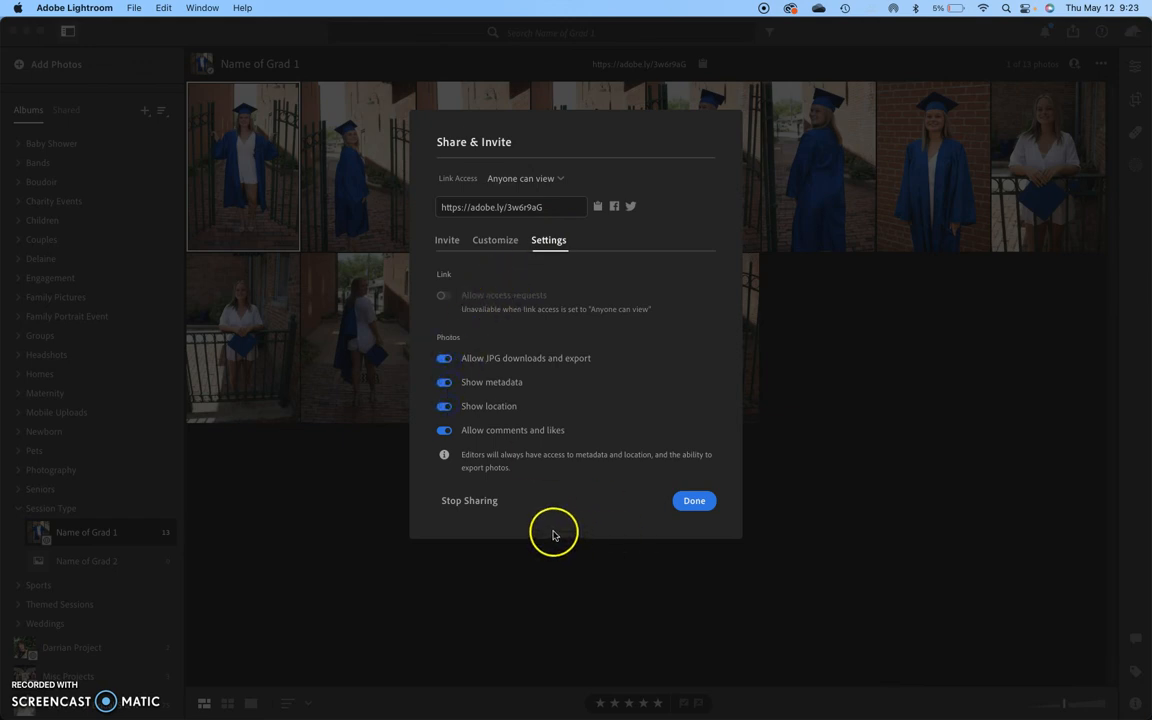
click(697, 502)
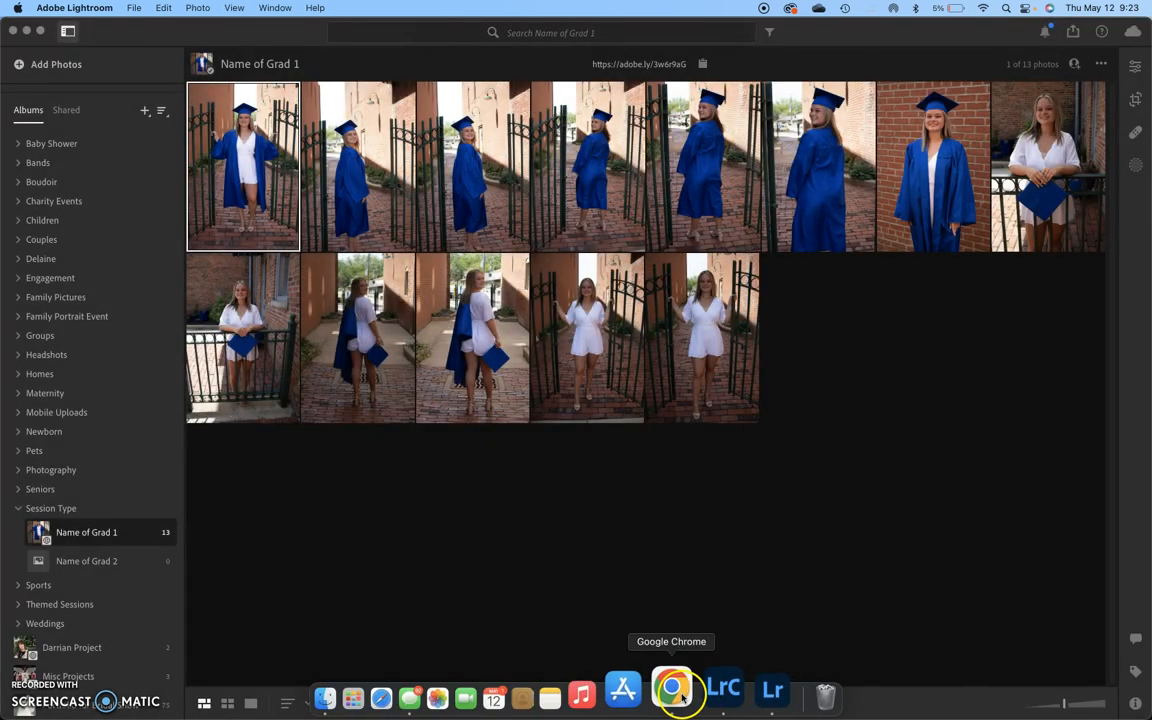
Switch to Chrome, paste the gallery link into the Facebook chat and add "Here is the link to your gallery, hope you love the images" below it.
click(674, 687)
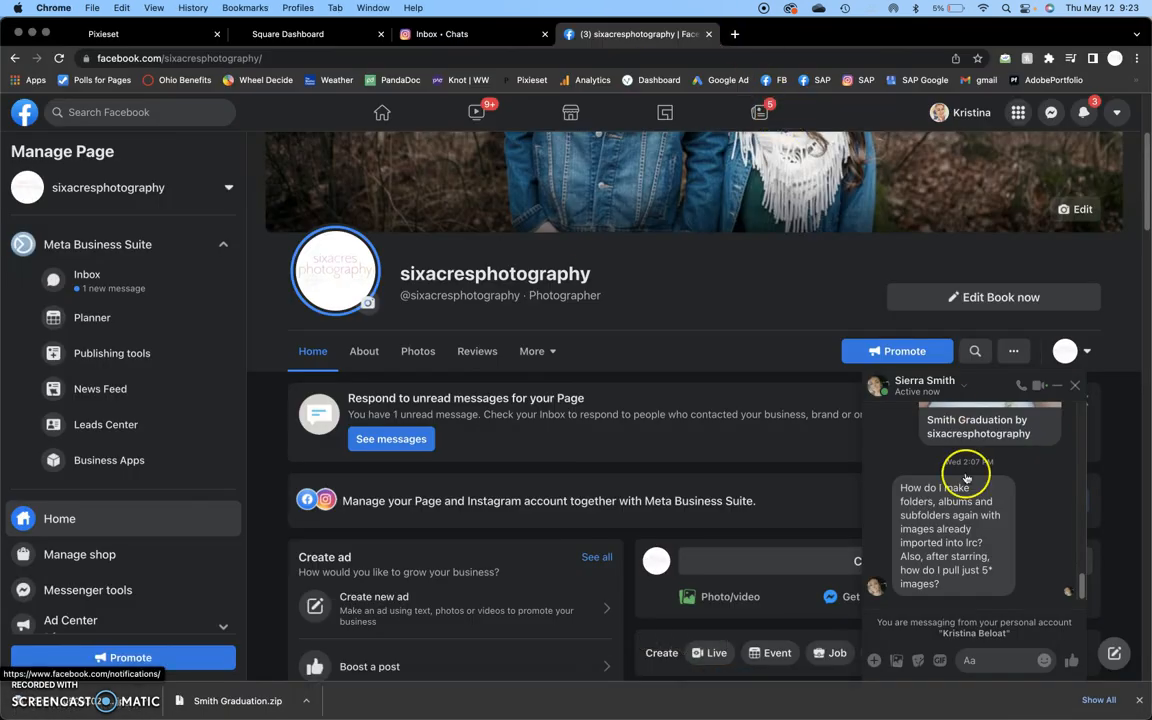
click(987, 662)
key(super+v)
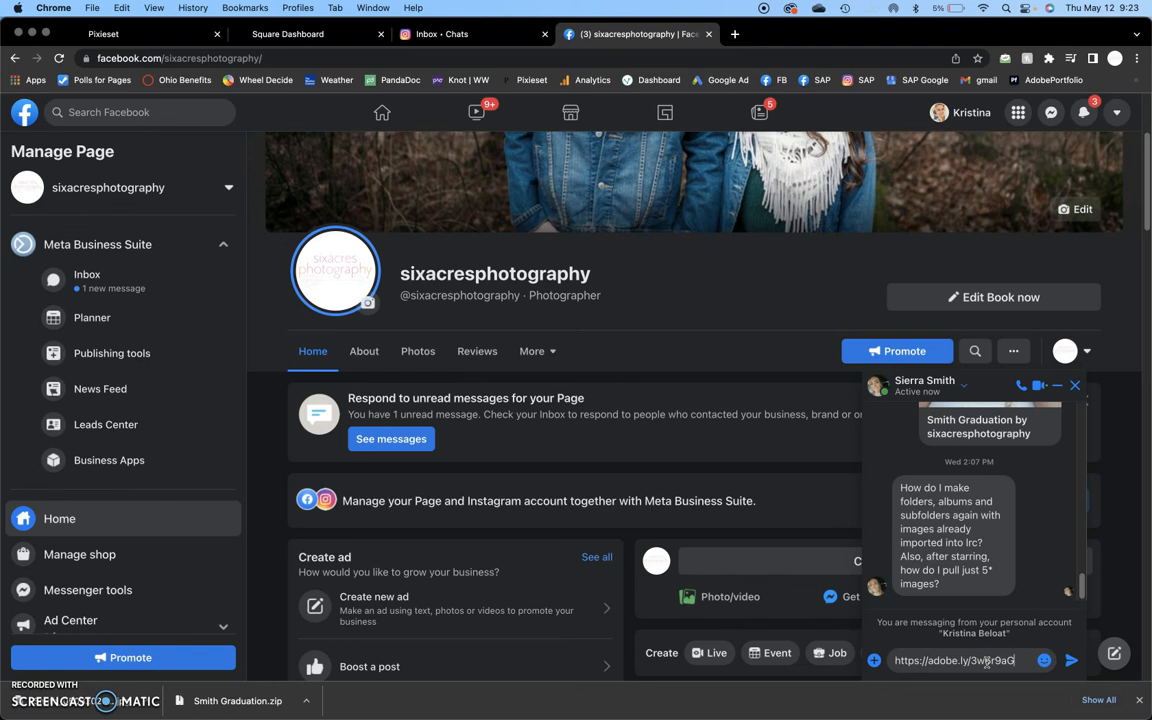
key(shift+Return)
text(Here is the link to your gallery)
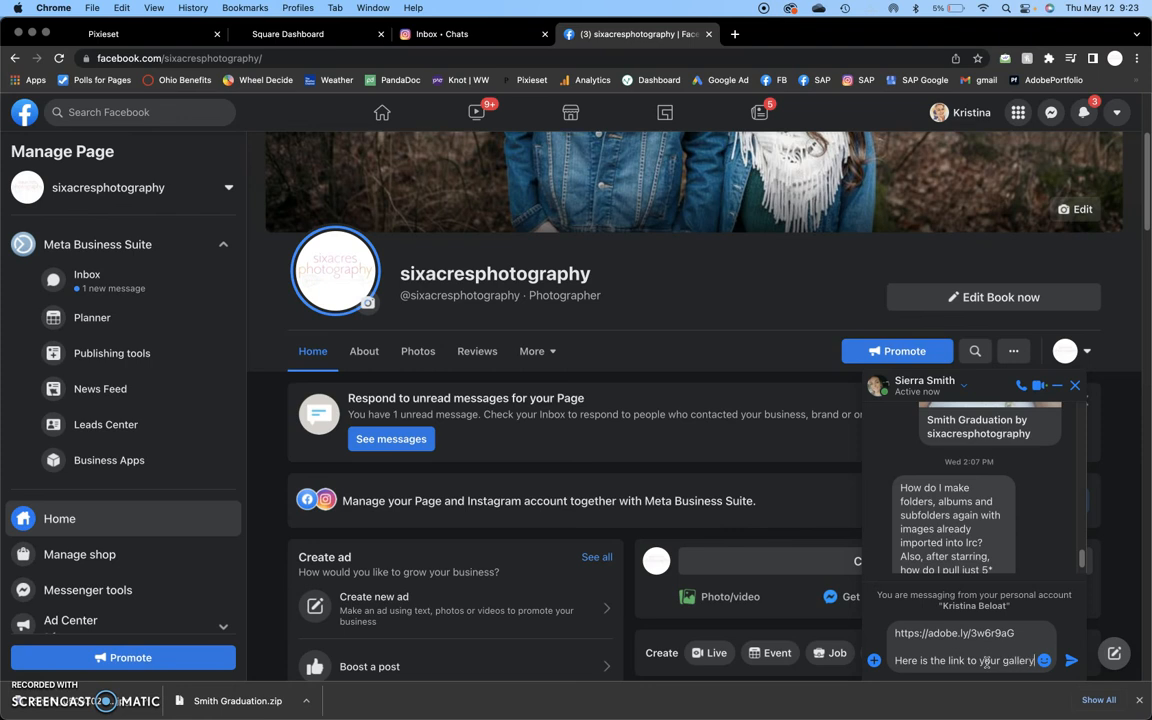
text(, hope you l)
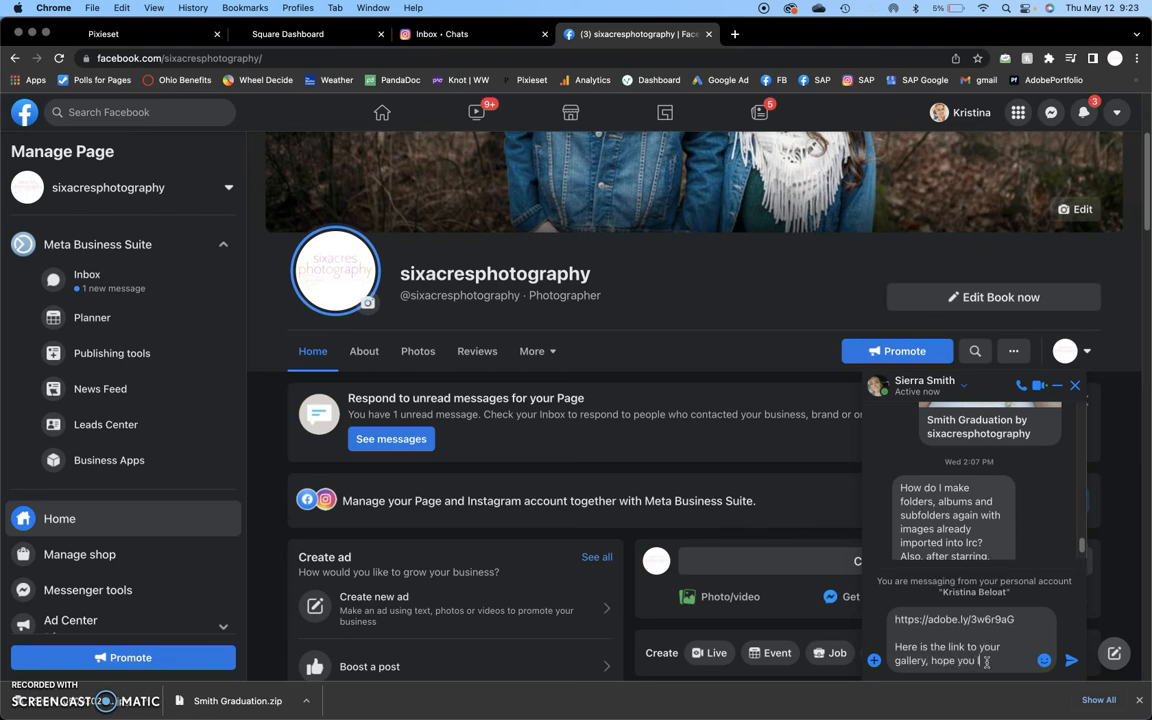
text(ove the images)
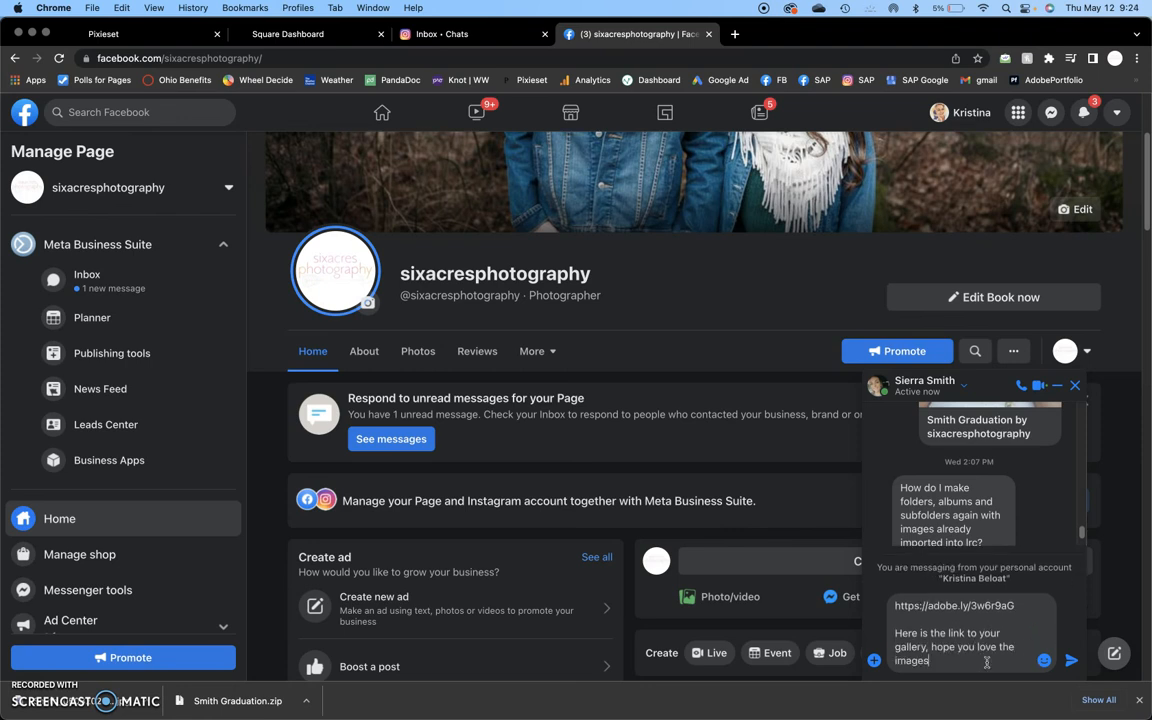
Add to the message that all images can be downloaded at once from a computer, but only one at a time on a mobile device.
text(! You ar)
text(n do)
text(wnload all of)
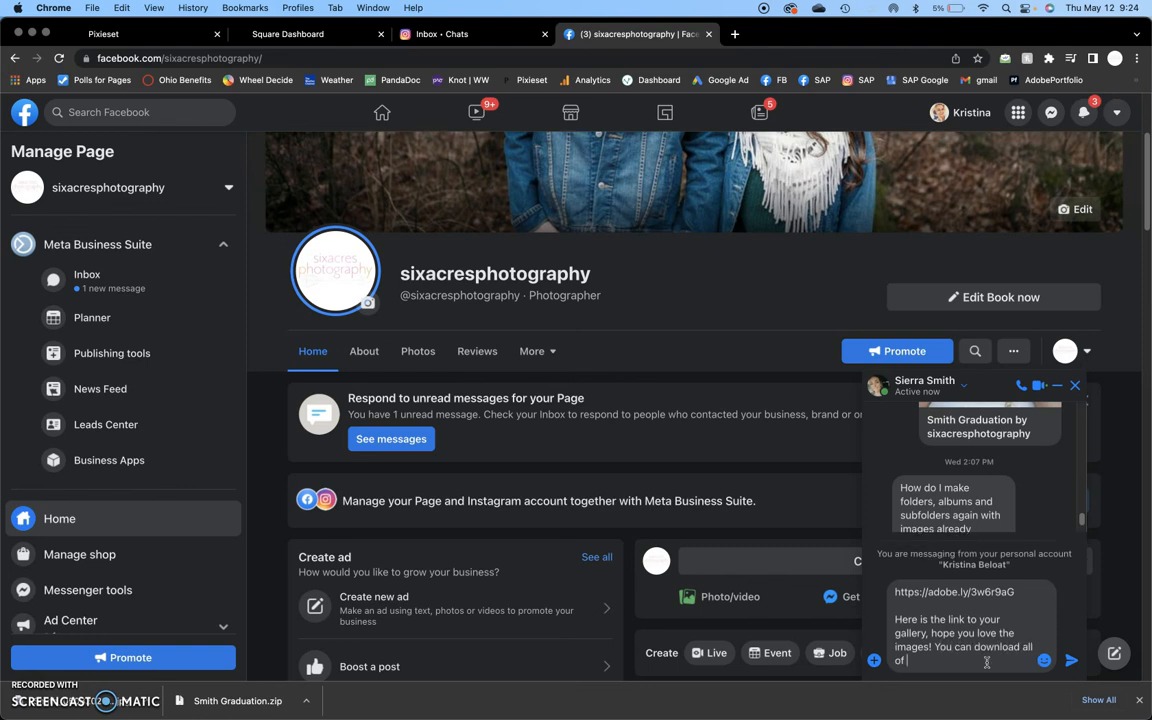
text( these at once from a computer)
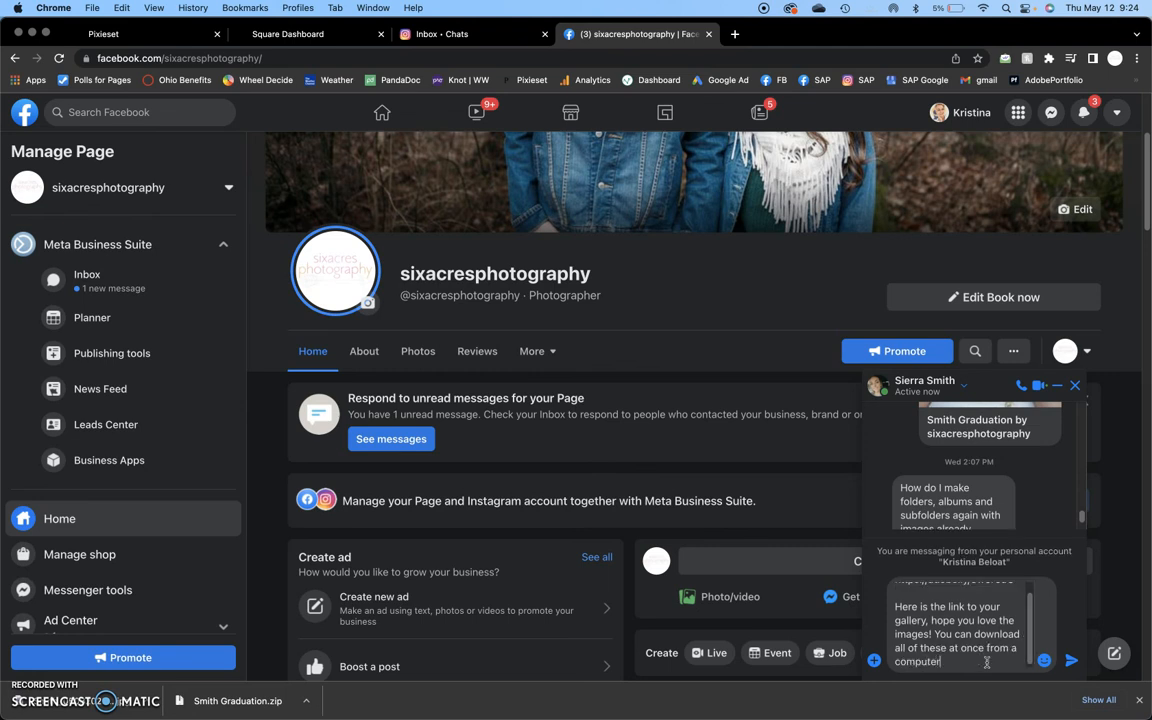
text( but if you are on a mobile deci)
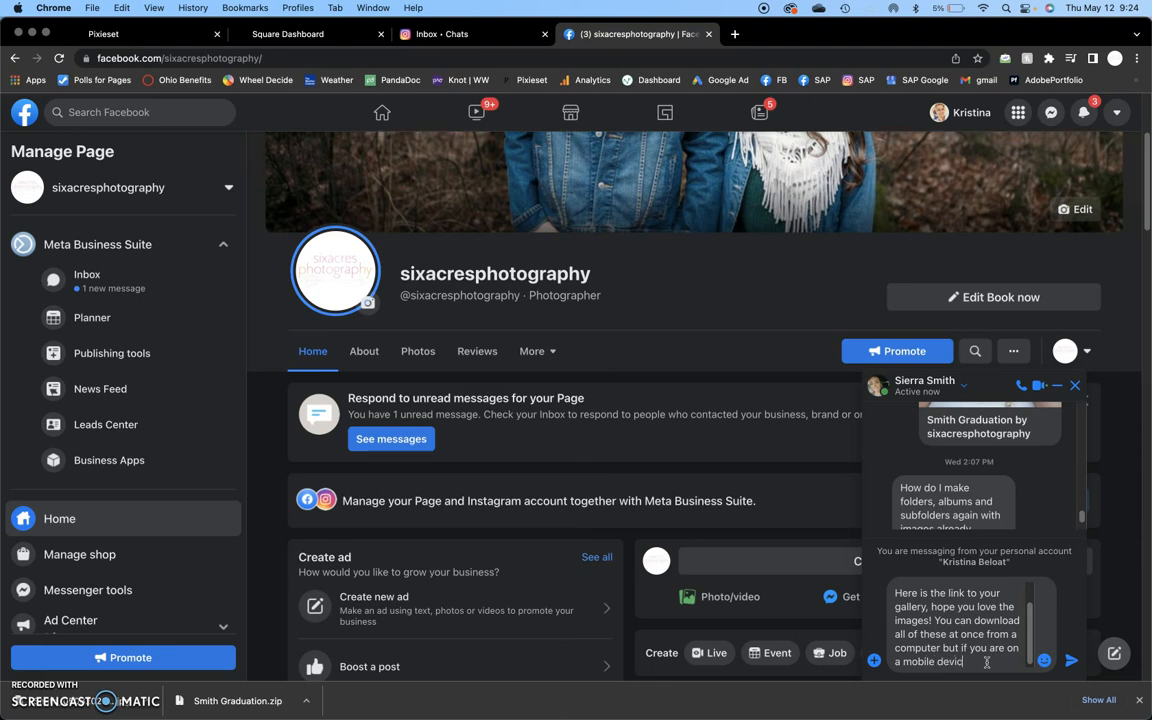
text(ce, you can only download one)
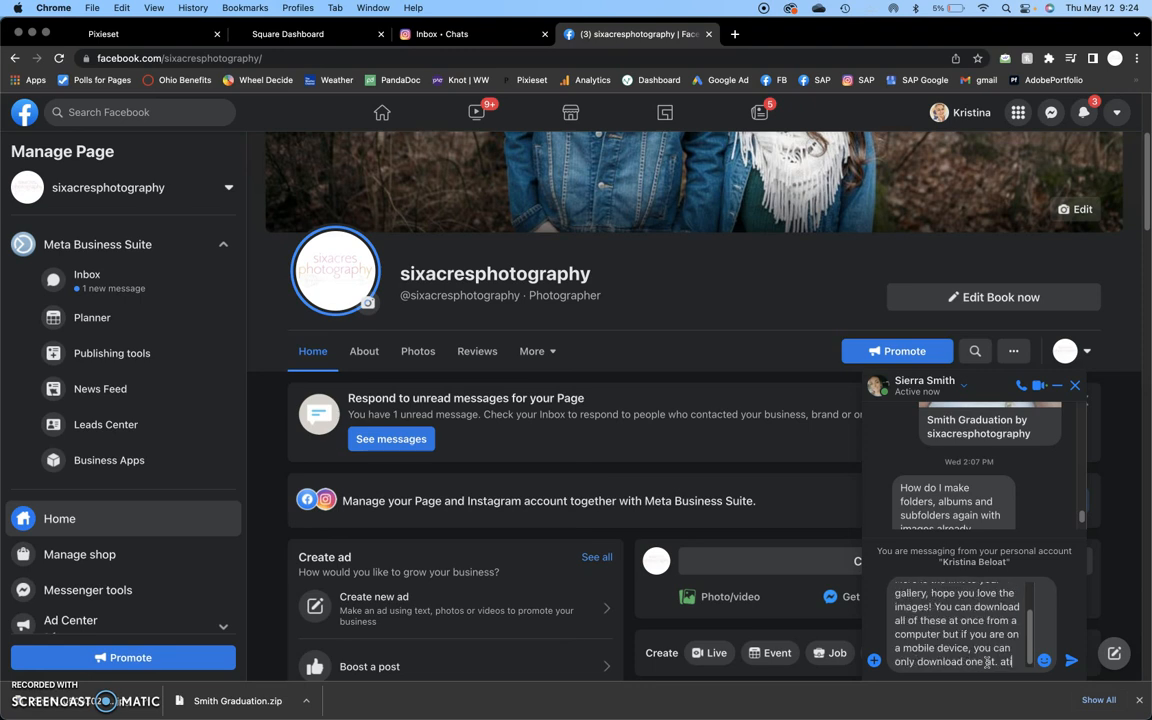
text( at a time. If you have questions, le)
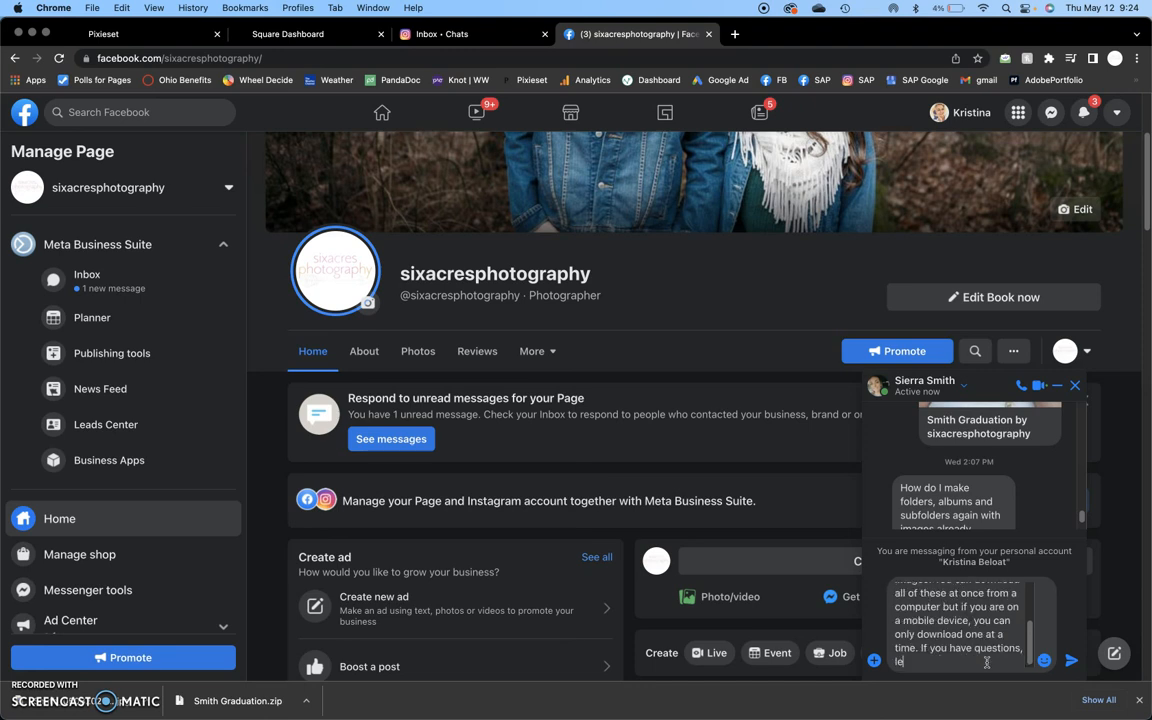
Invite questions with "let me know!" and add that hosting is guaranteed for only 3 months, with no responsibility for hosting the images after then.
text(t me know! Also, keep in mind I can only hos these at a guaran)
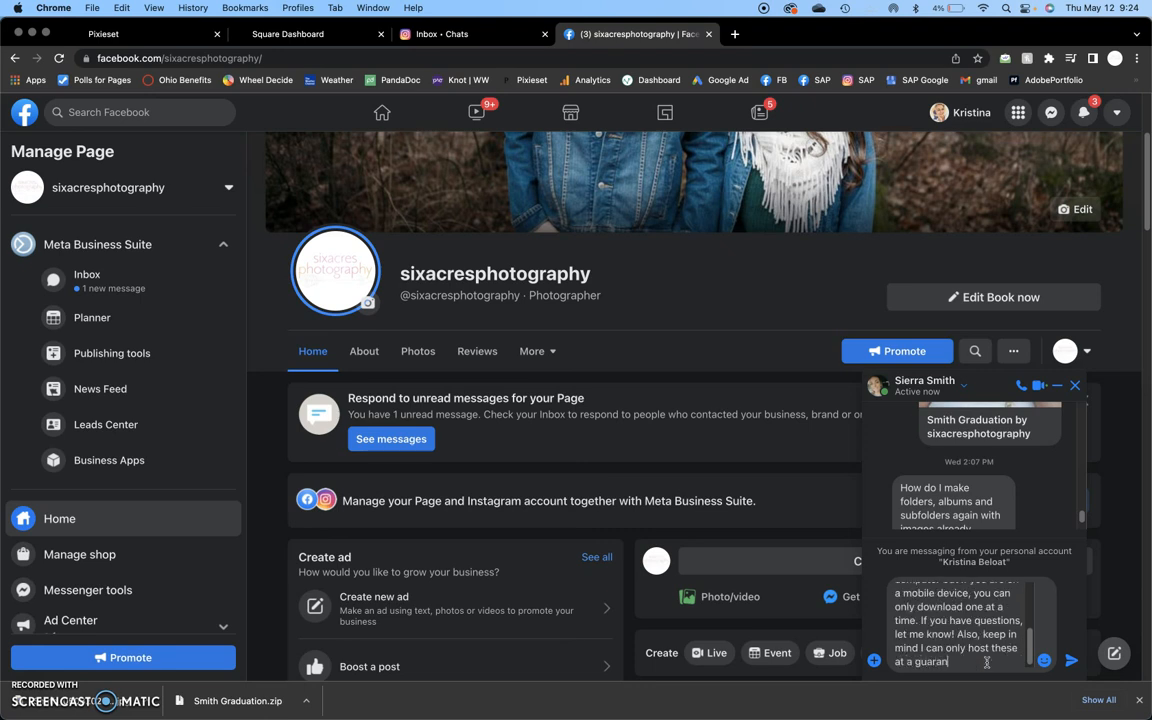
text(teed 3 months time. After then, I am no longer)
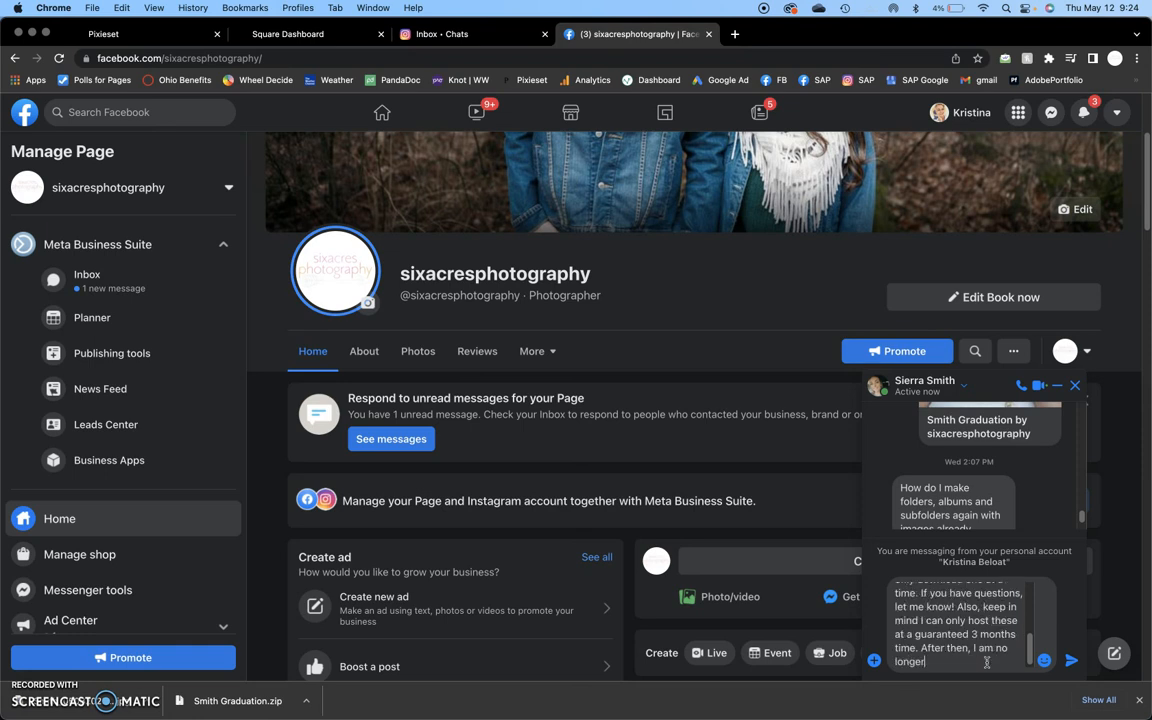
text( responsible for hostin)
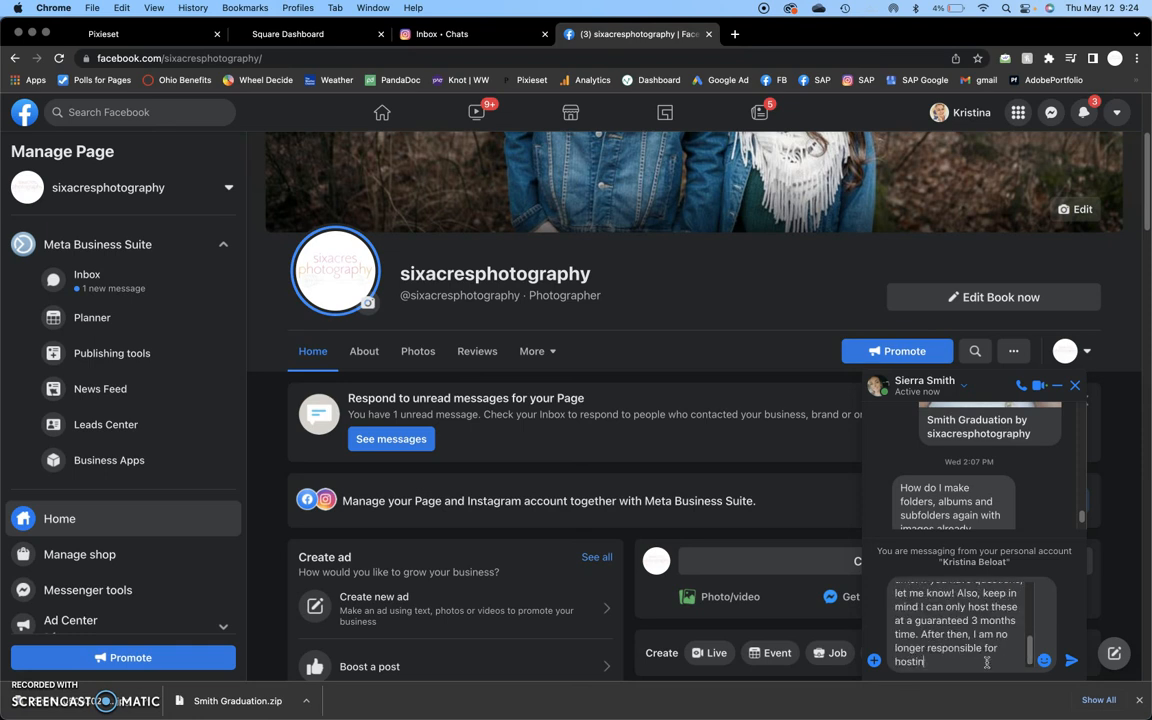
text(g these images on my site. Please en)
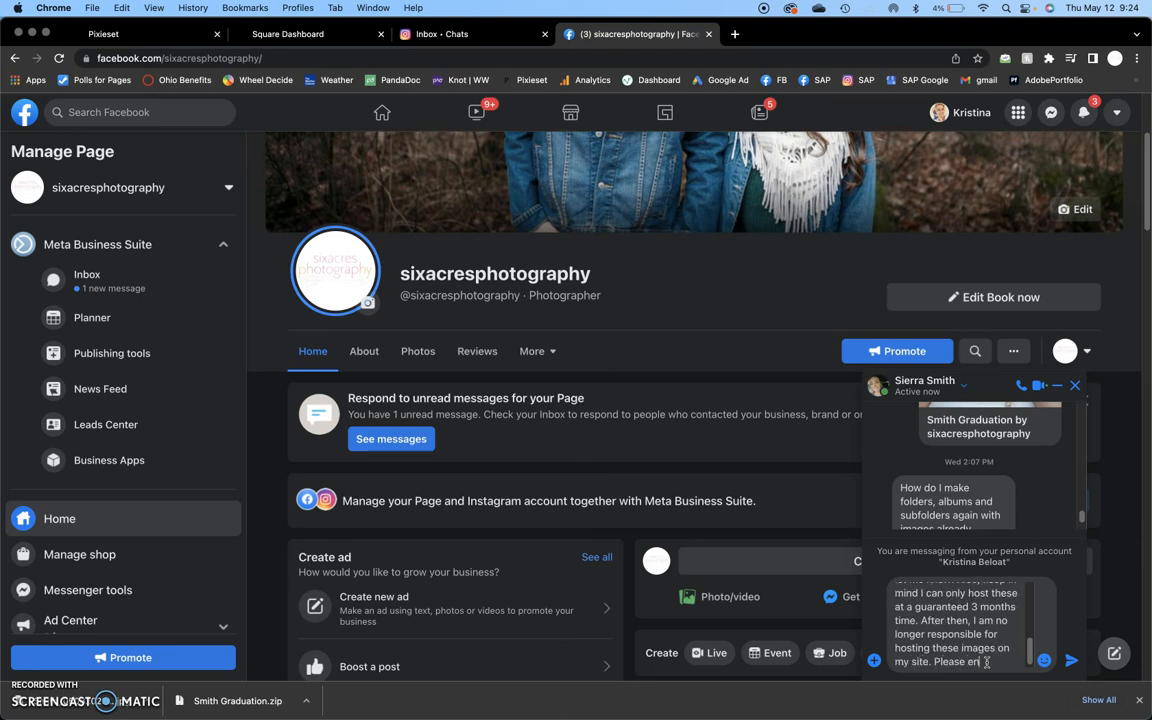
Ask the client to download the images they wish to permanently keep before that time, close with "Thank you!" and send the message.
text(sure that you have downloaded the)
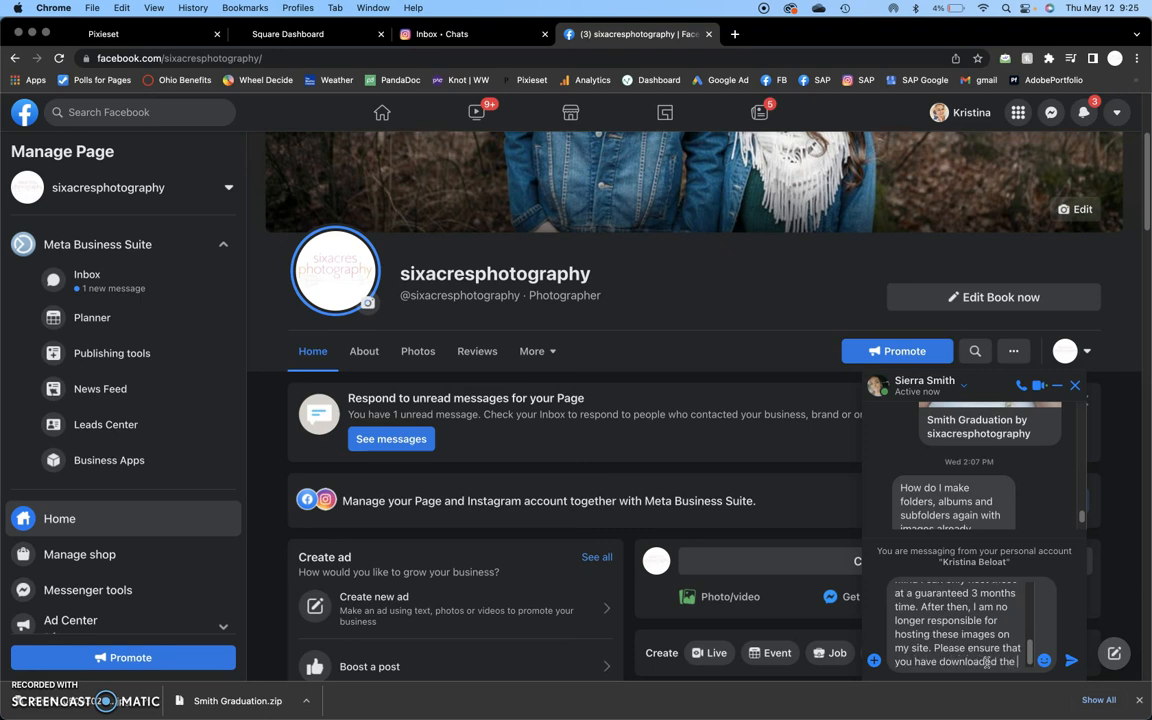
text( images you wish to permant)
key(BackSpace)
key(BackSpace)
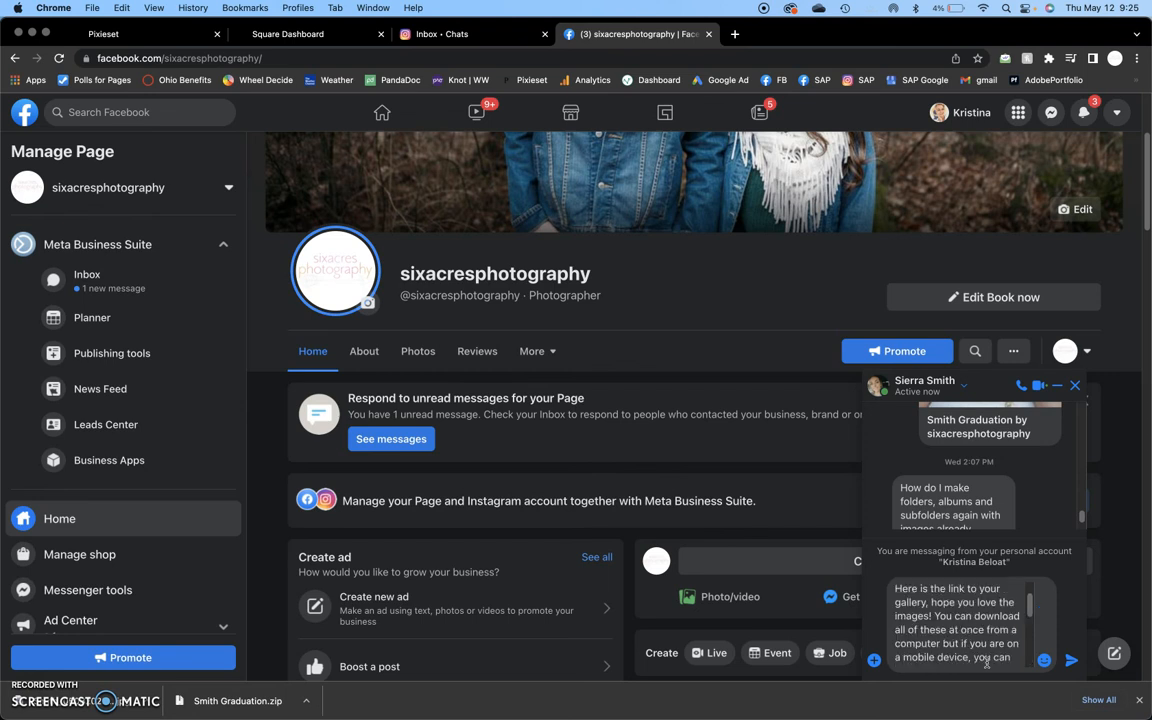
text(ne)
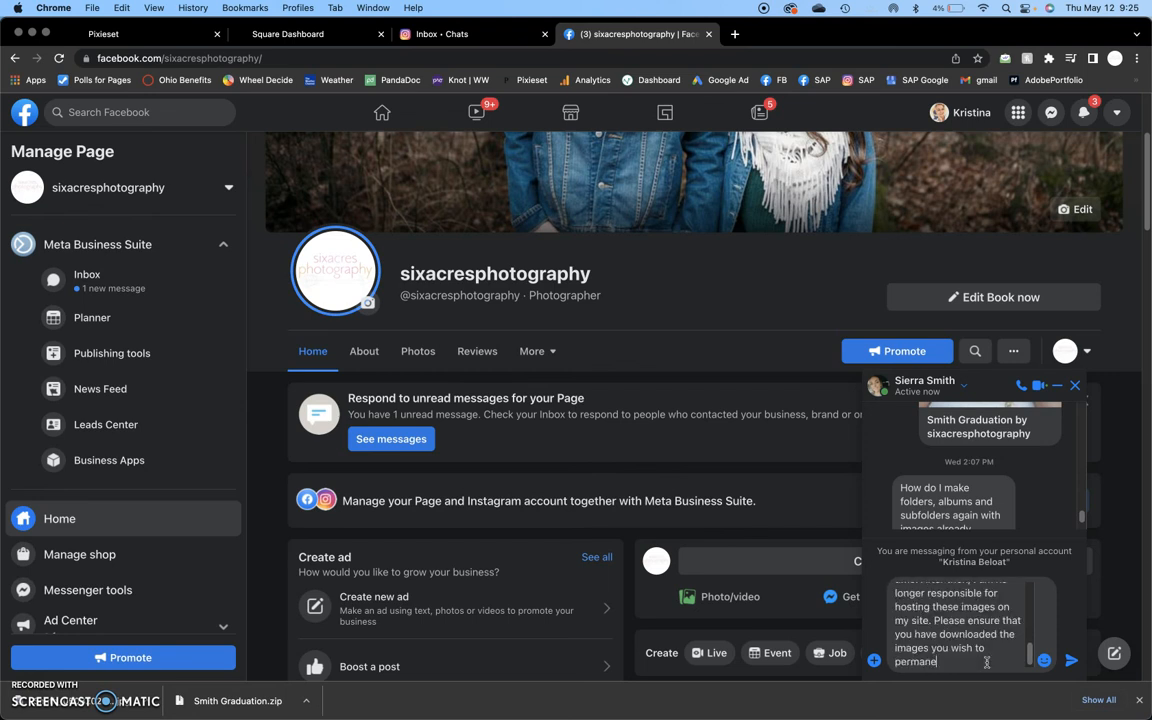
text(ntly keep before th)
text(at time)
text(. Thank yo)
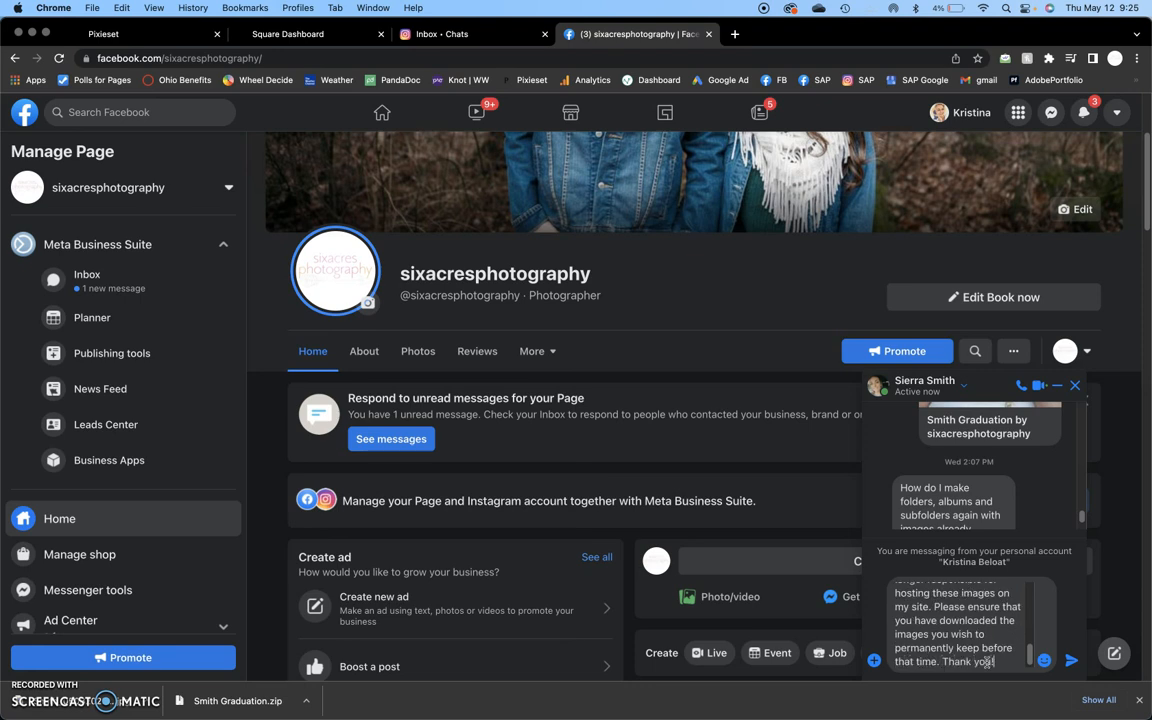
text(u!)
key(Return)
Switch back to Adobe Lightroom with the Name of Grad 1 album.
click(655, 580)
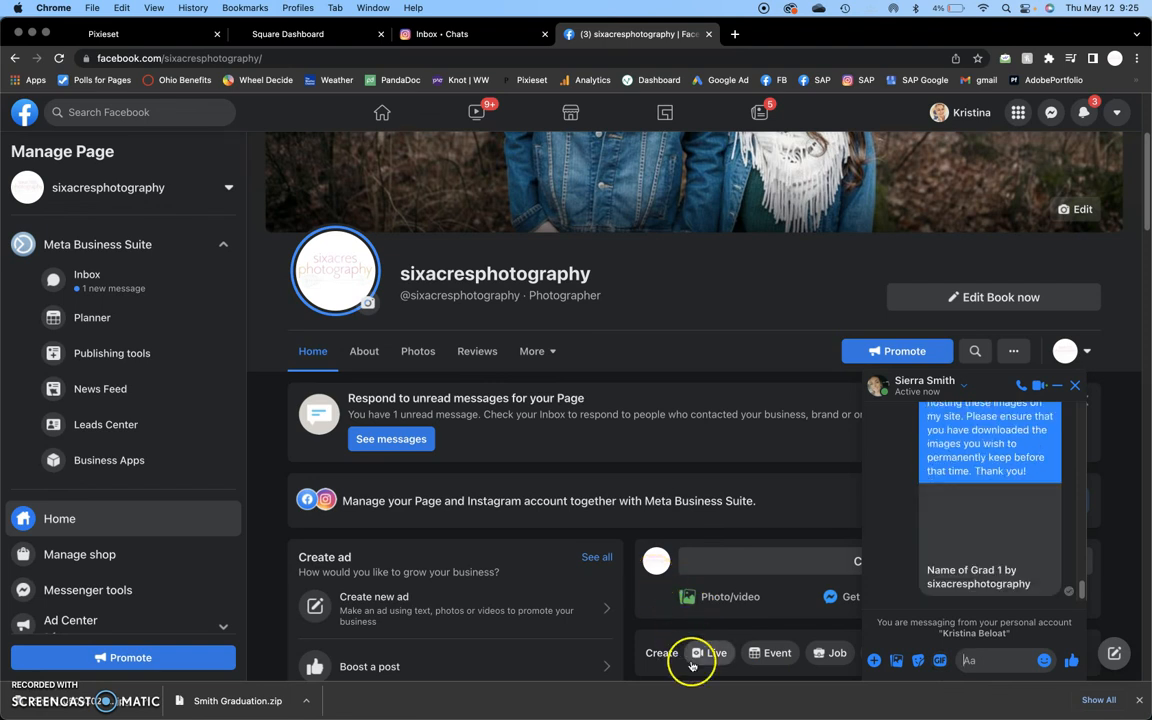
mouse_move(609, 710)
click(744, 688)
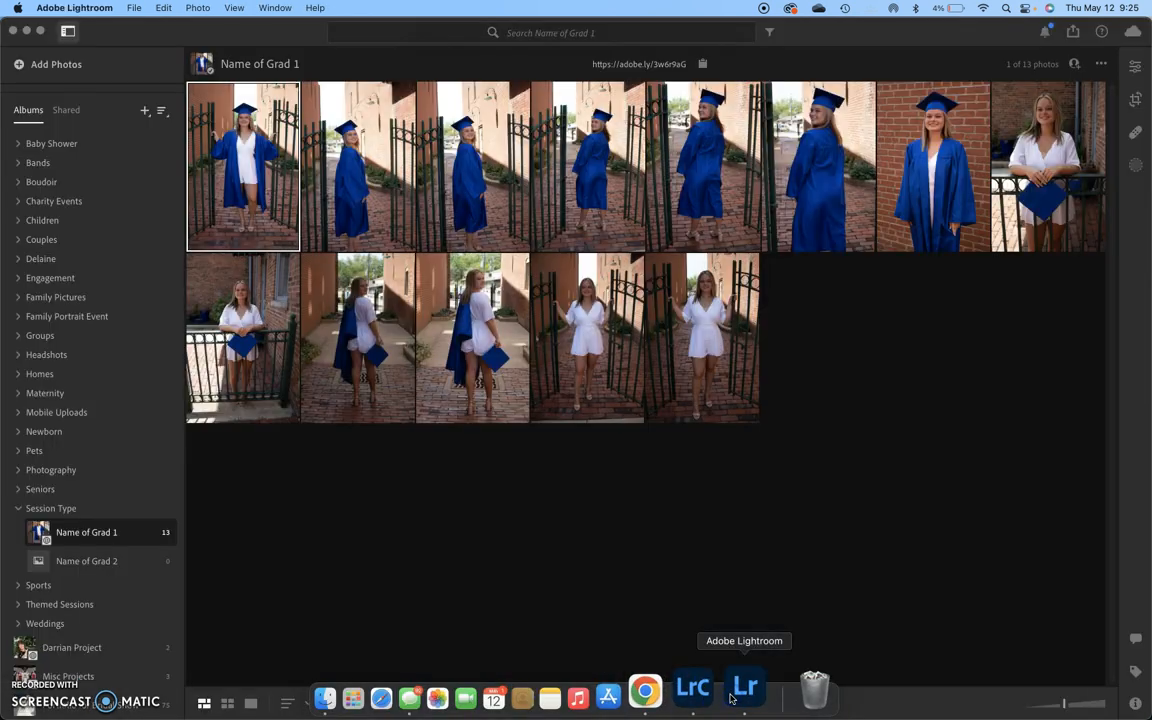